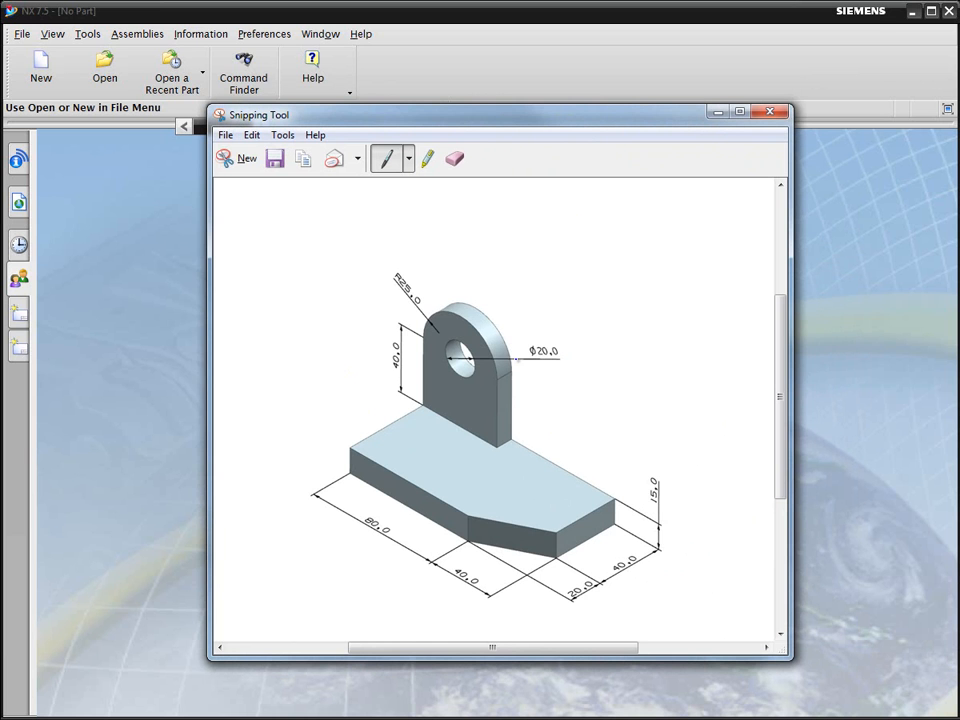
Move the bracket reference picture off the screen and start a new file from the drawing templates
drag(477, 112, 958, 240)
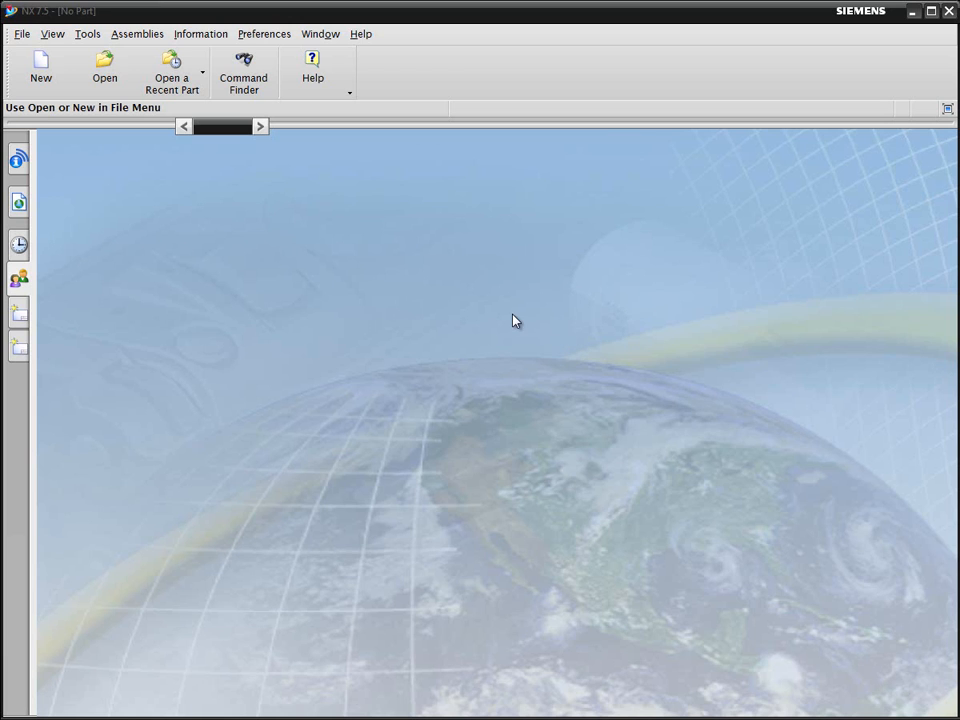
click(40, 70)
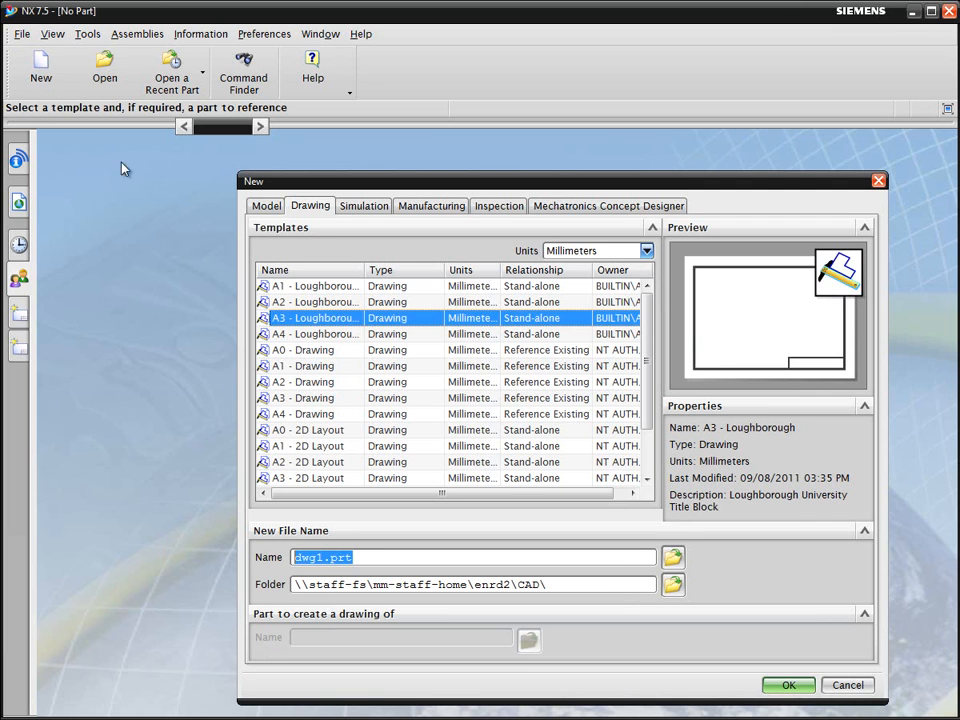
click(270, 207)
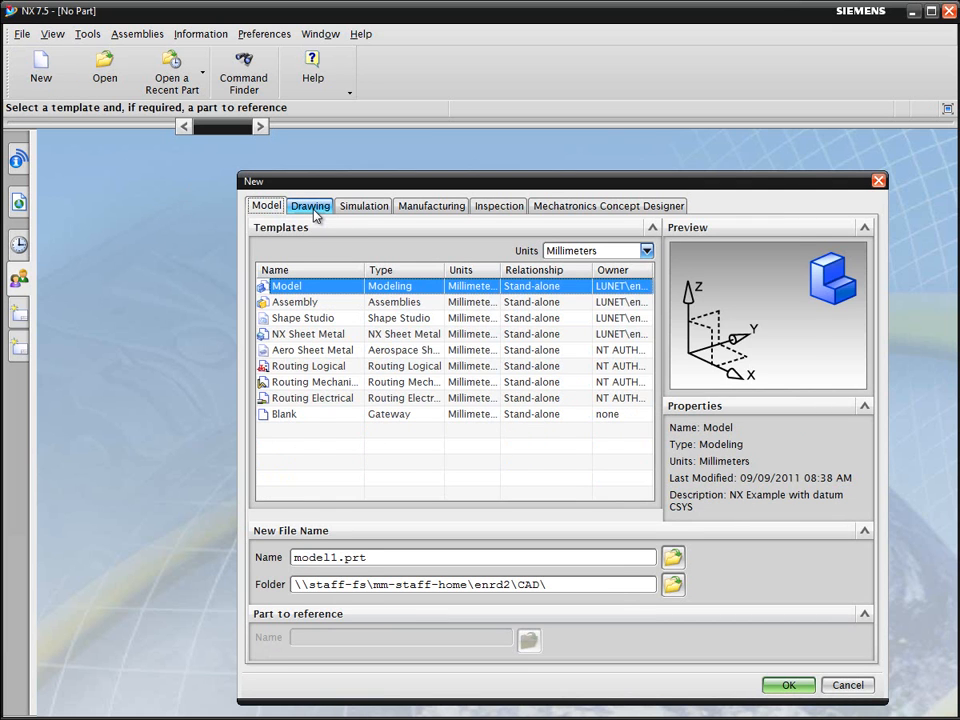
click(317, 210)
click(359, 212)
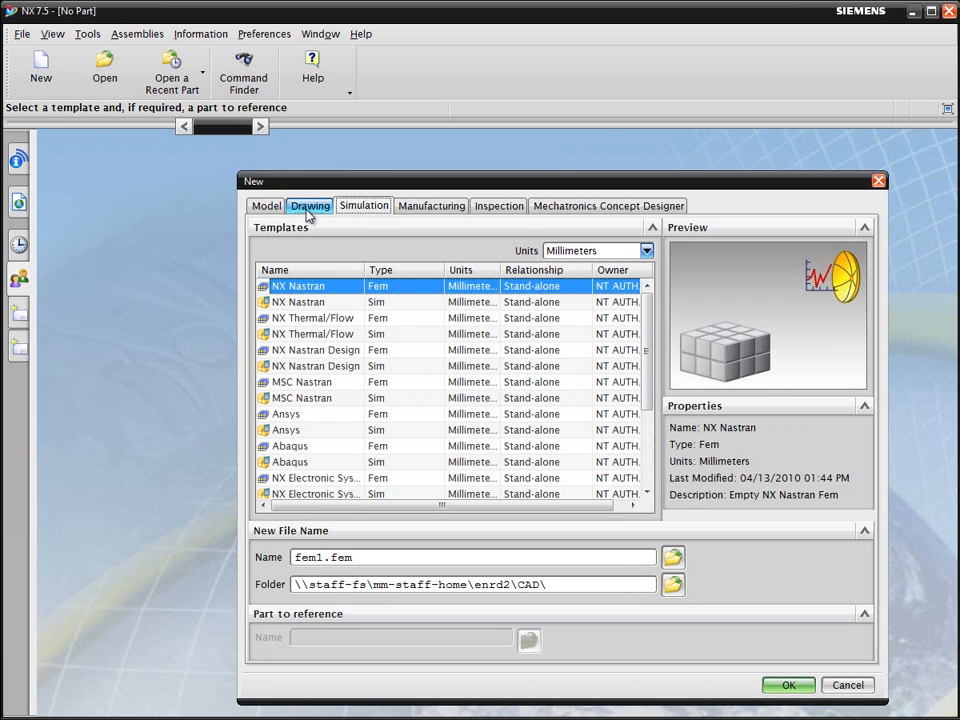
click(310, 208)
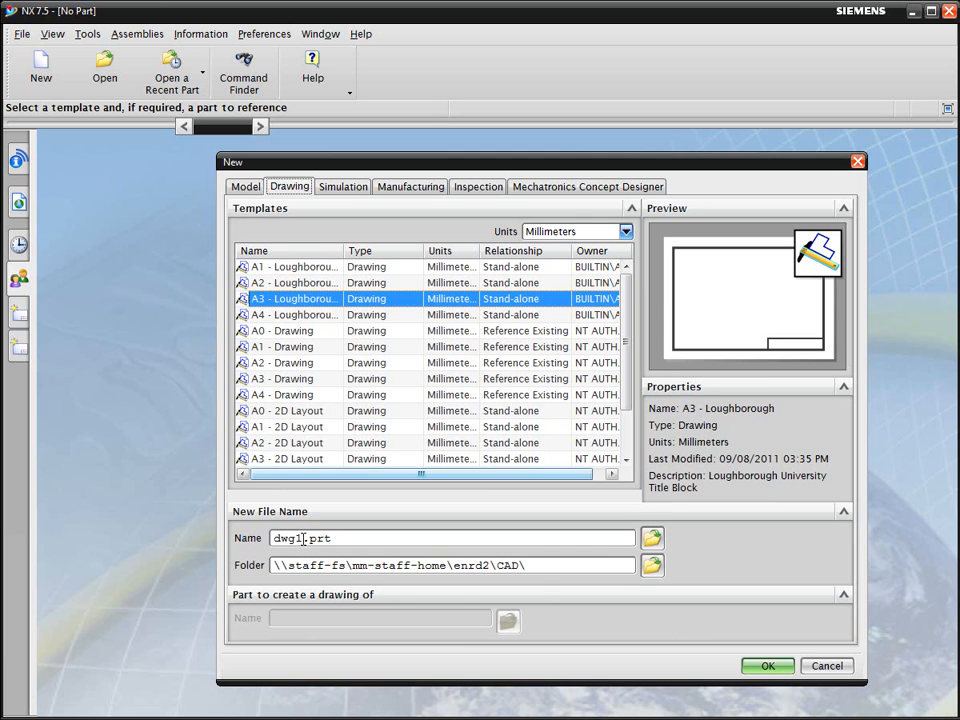
Create the A3 - Loughborough drawing as digdwg1.prt, stored in the CAD folder of the Documents library
drag(303, 538, 265, 541)
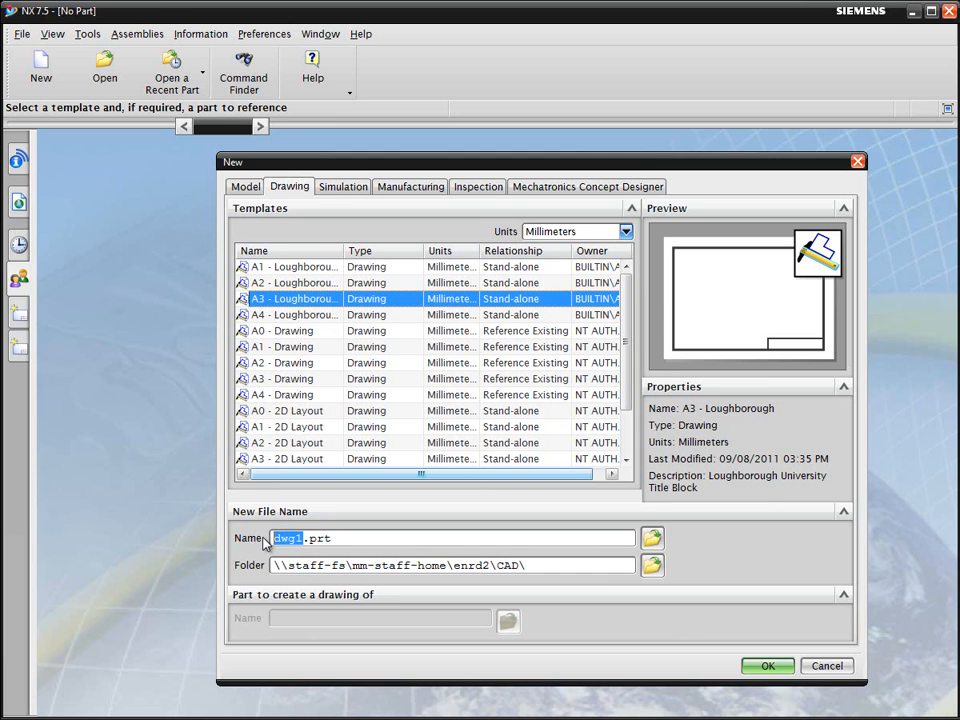
text(digdwg1)
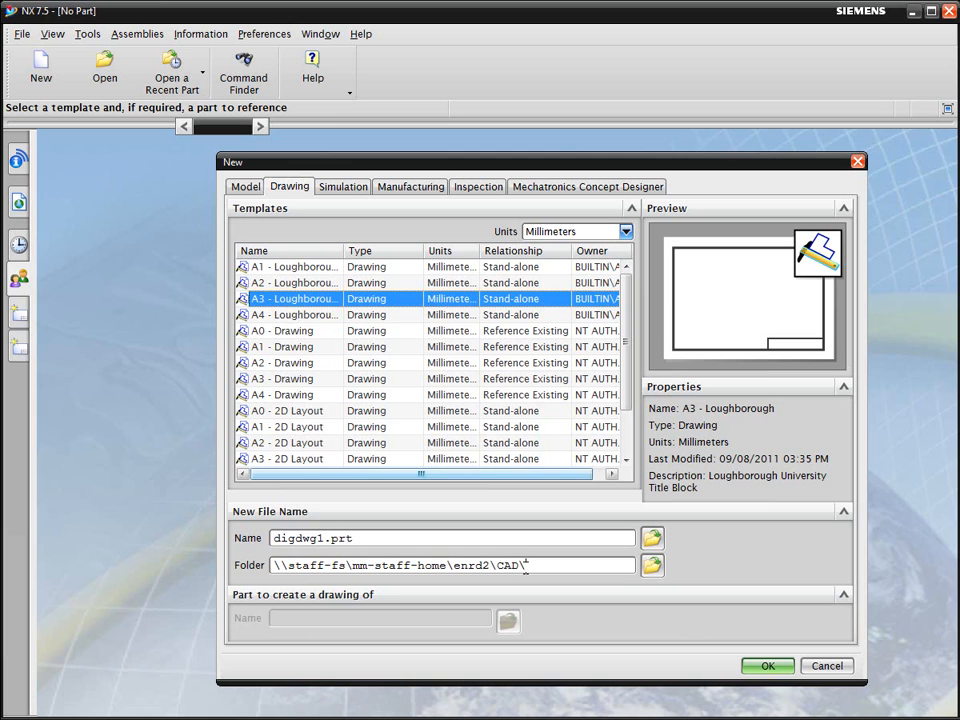
click(527, 566)
click(652, 566)
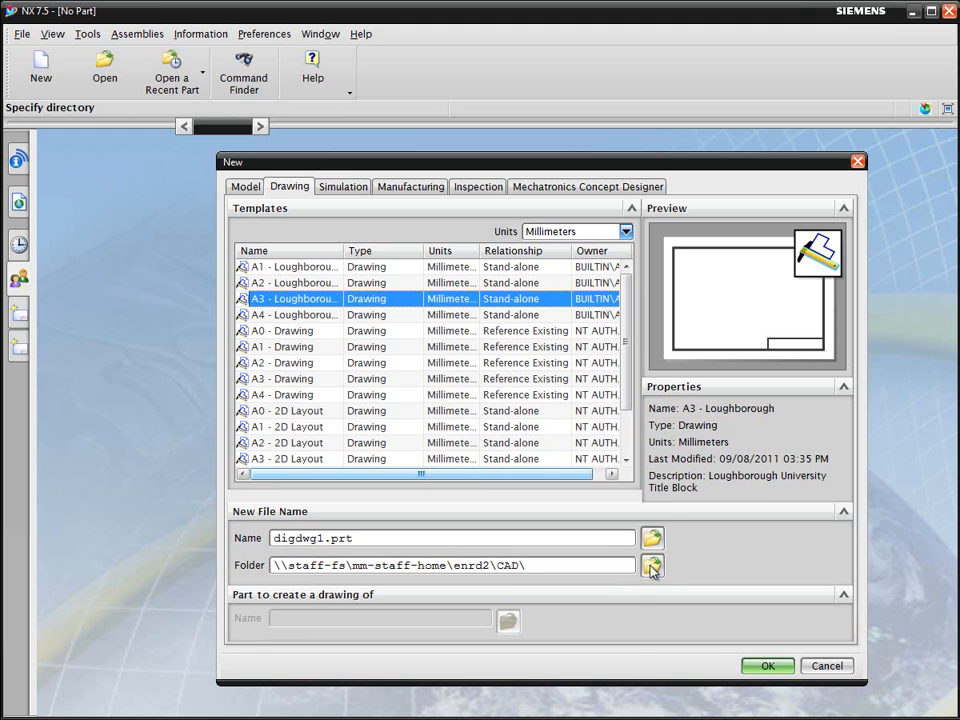
drag(776, 443, 345, 171)
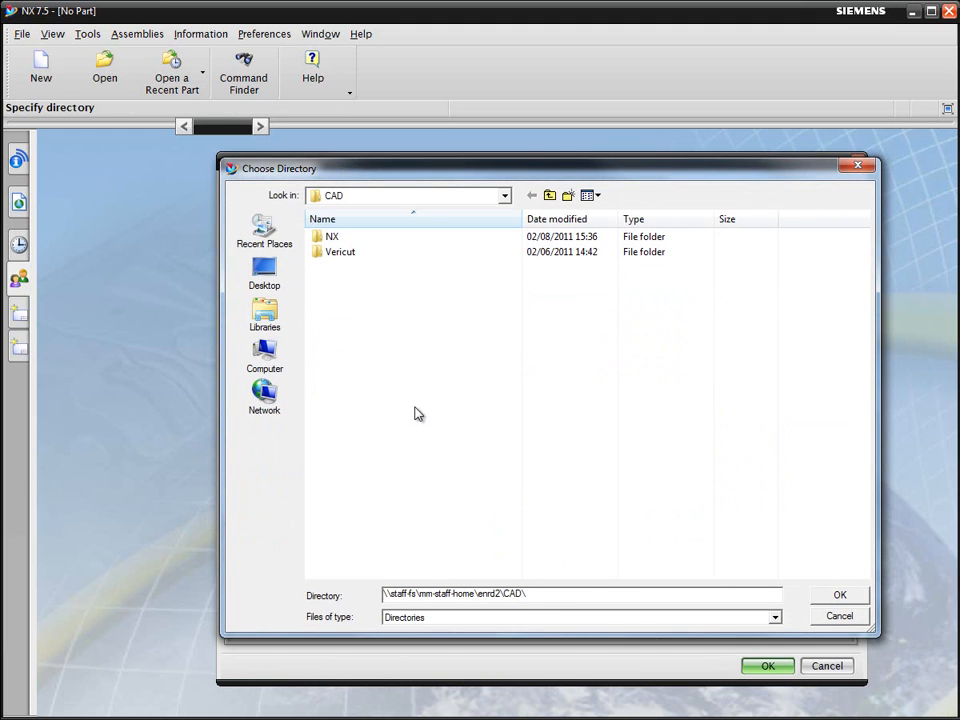
click(266, 314)
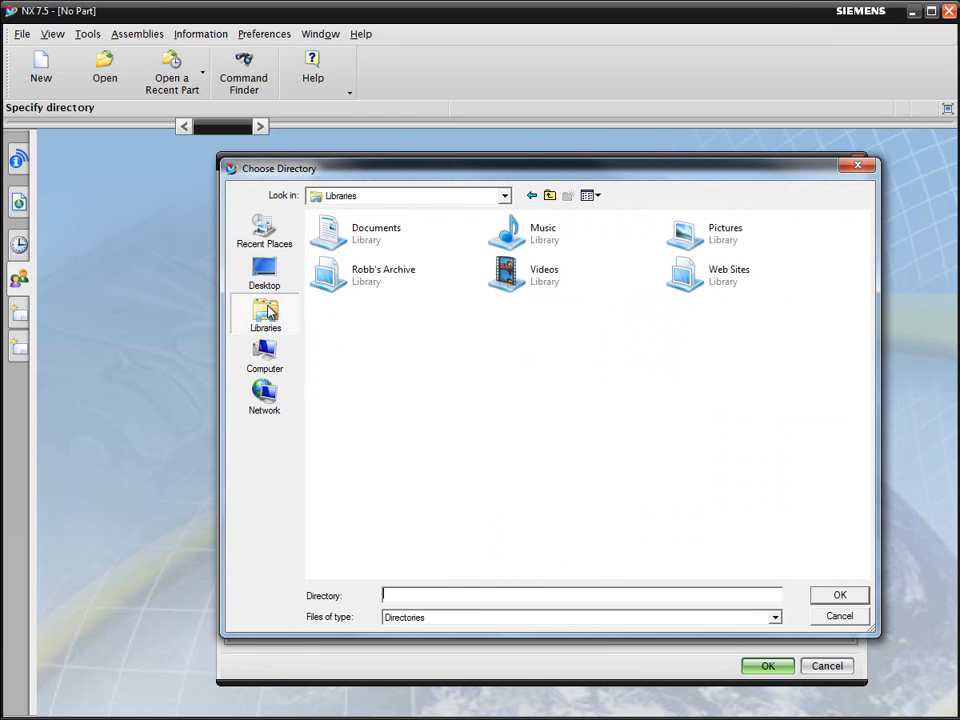
double_click(323, 244)
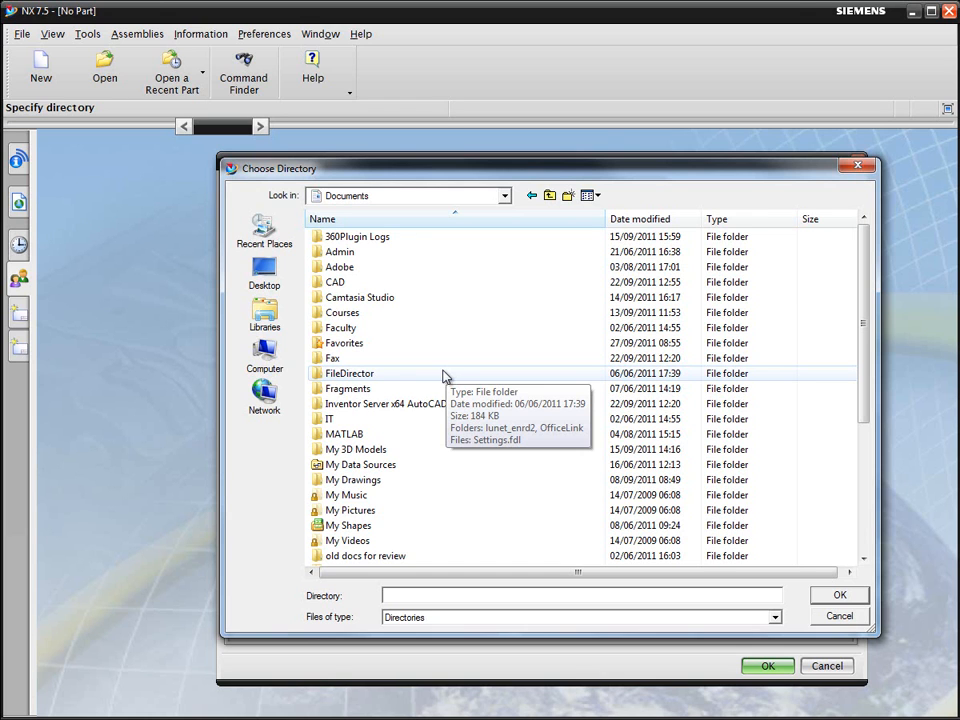
double_click(334, 283)
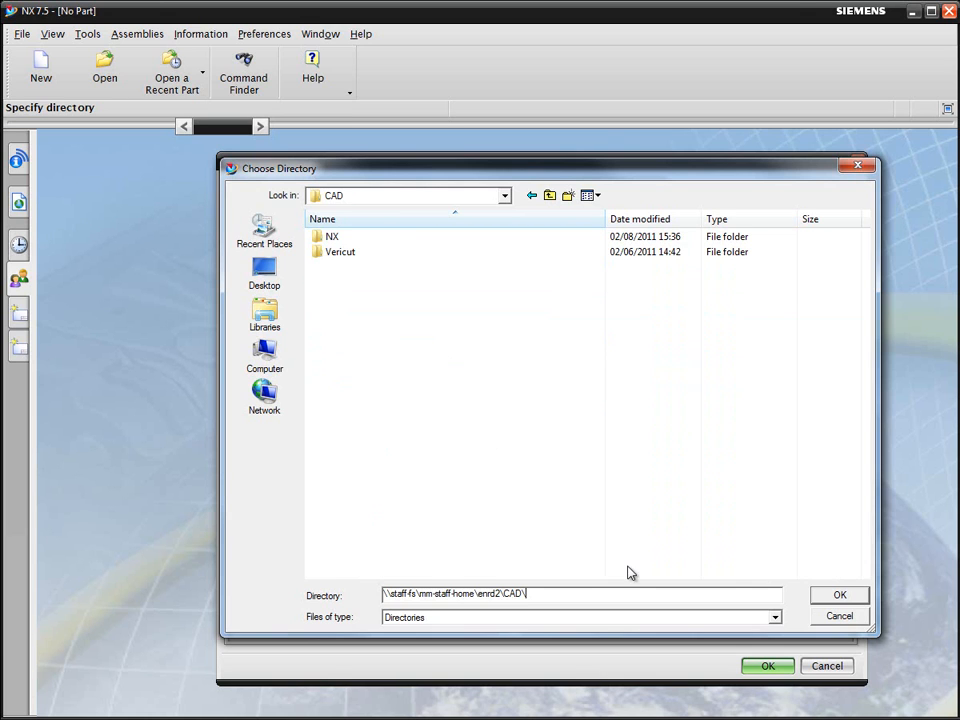
click(839, 596)
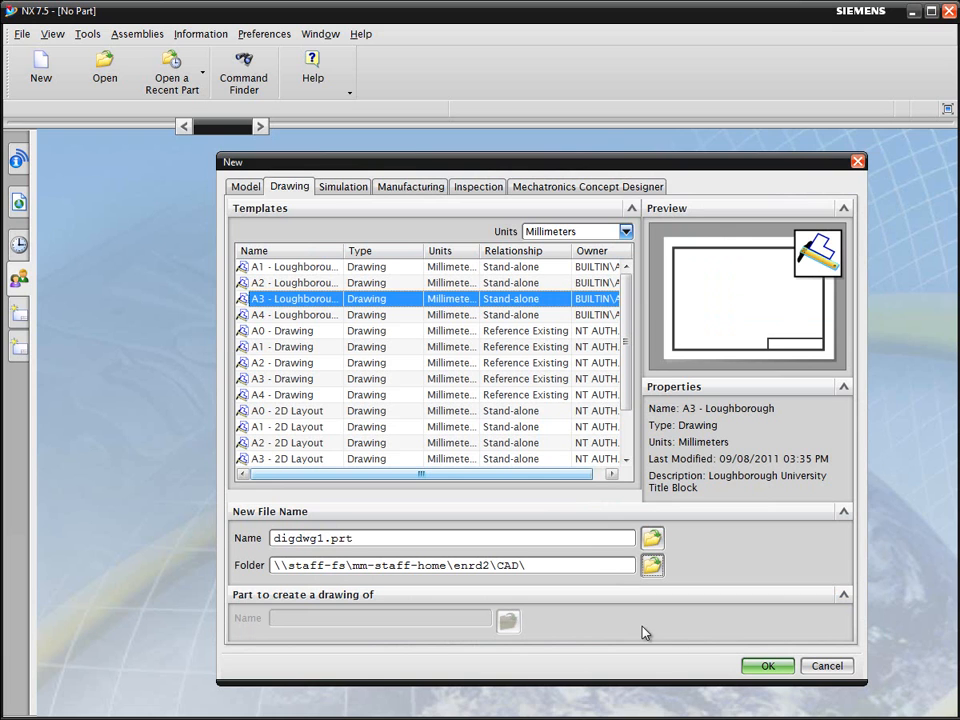
click(767, 666)
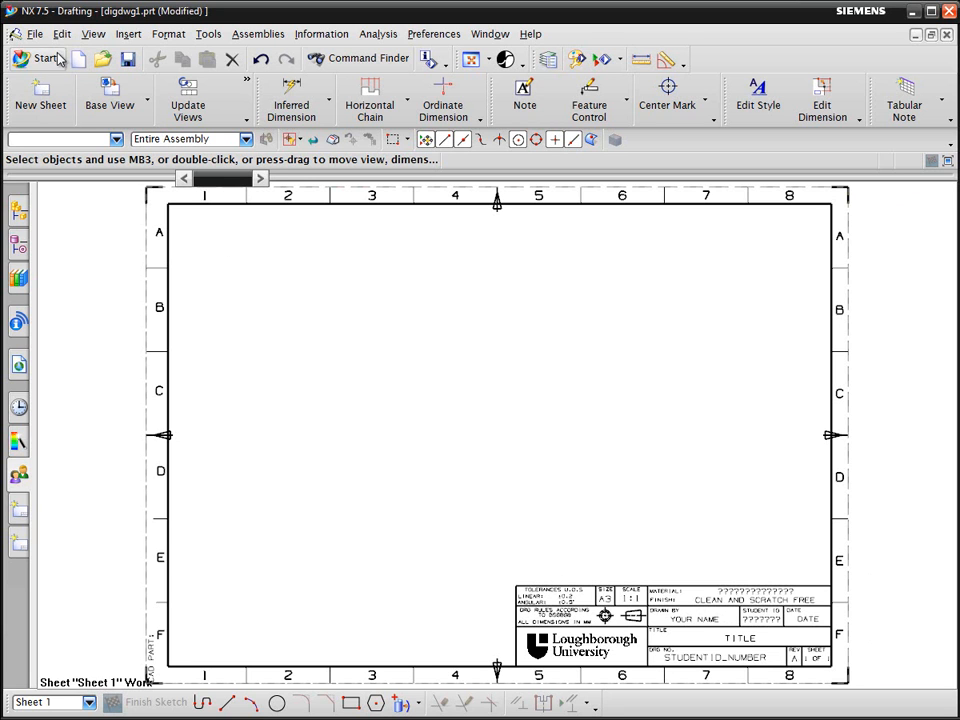
Open the displayed part's properties with the drawing's title block attributes
click(34, 34)
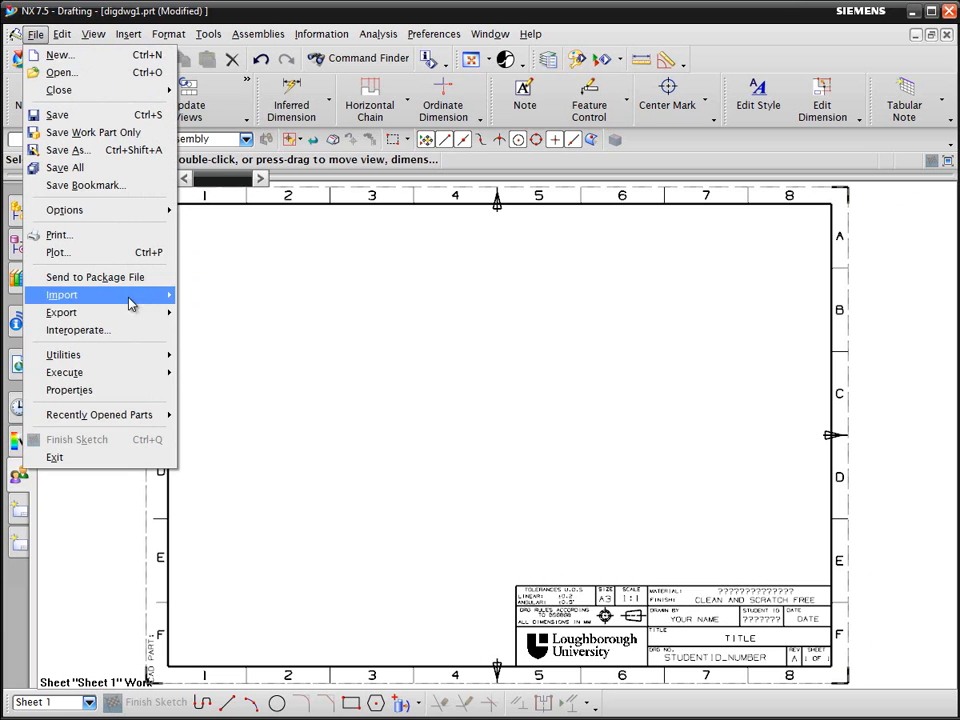
click(70, 390)
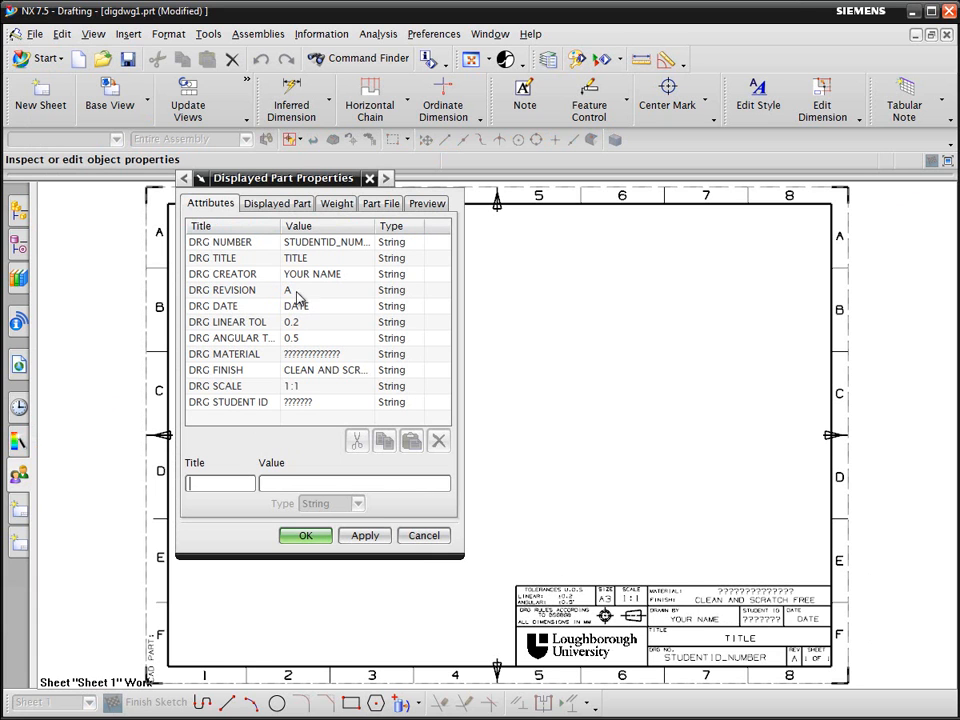
Try to enter the student's ID number as DRG NUMBER and BRACKET as DRG TITLE
click(305, 243)
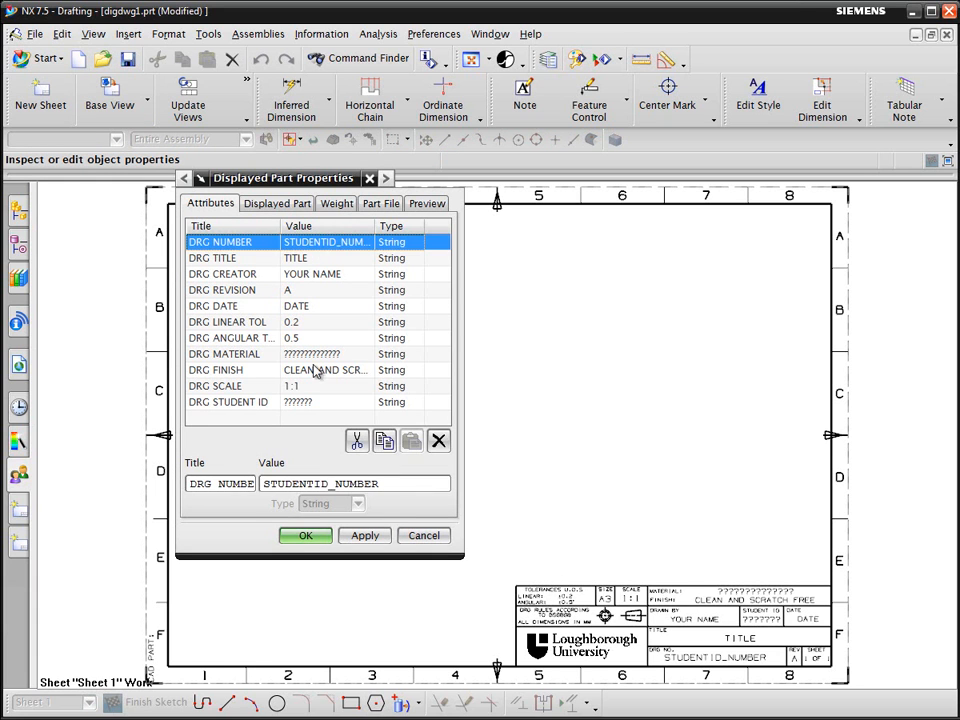
double_click(352, 483)
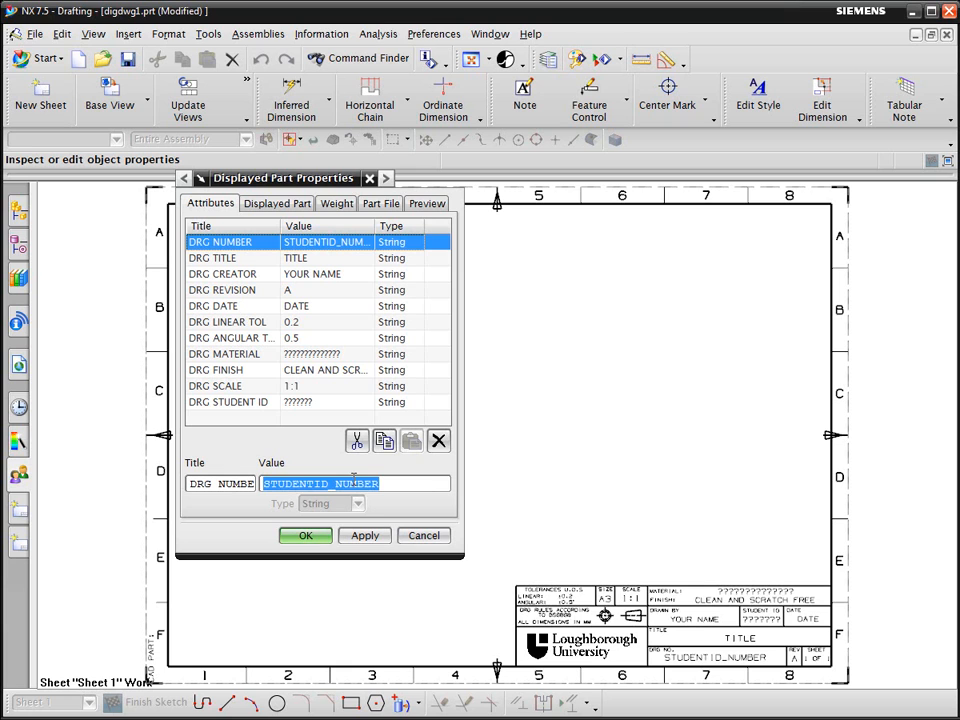
text(123456)
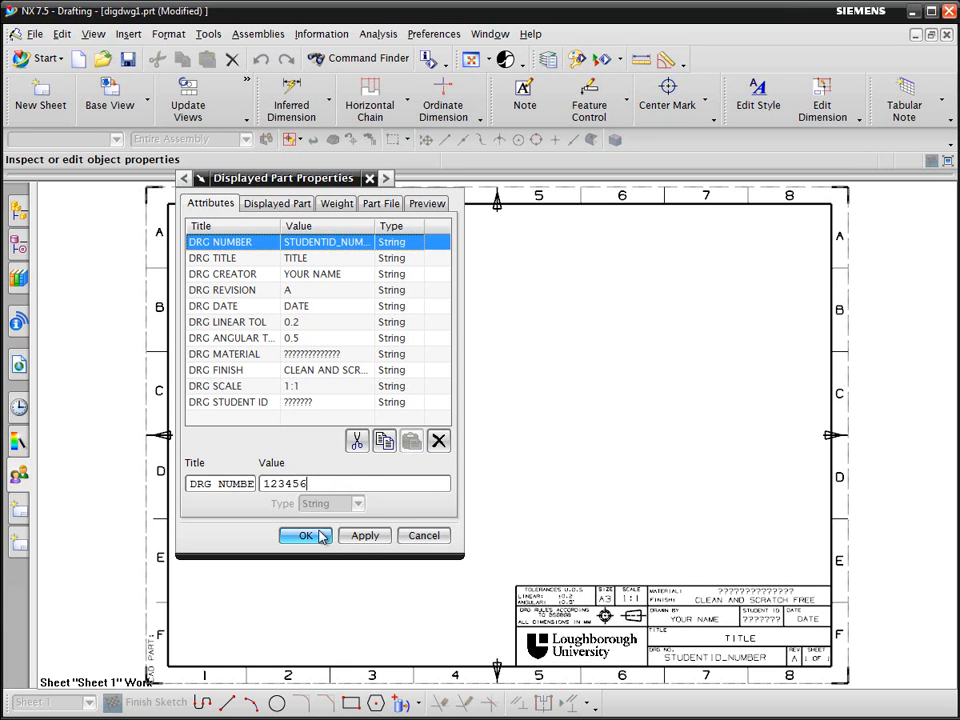
click(298, 259)
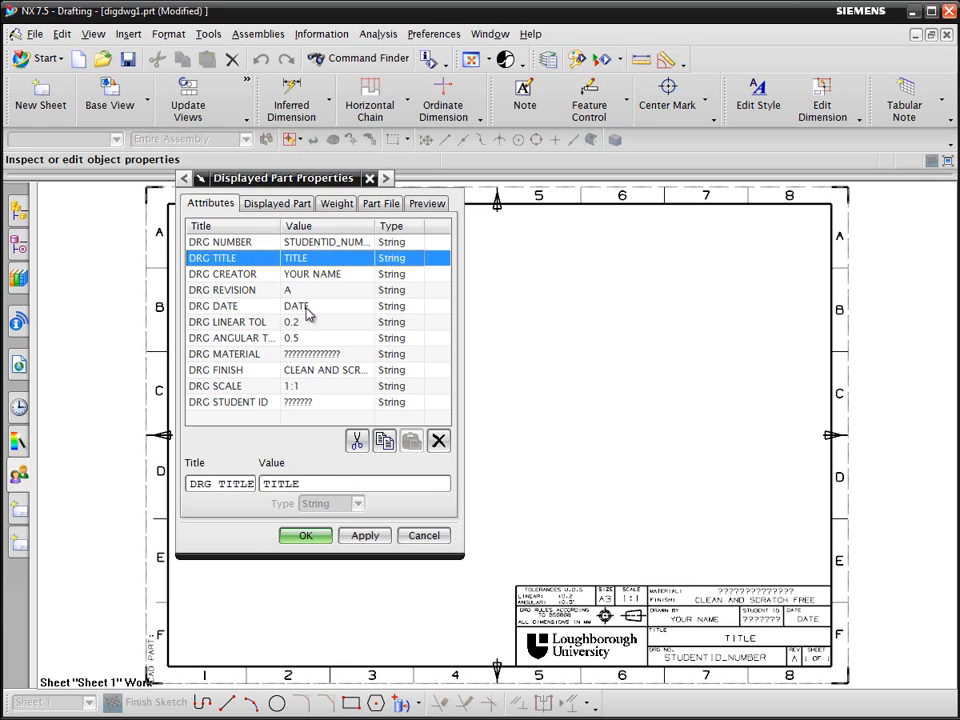
double_click(293, 483)
text(BRACKET)
Set the DRG CREATOR attribute to the drafter's name and accept the part properties
click(313, 274)
drag(330, 484, 260, 487)
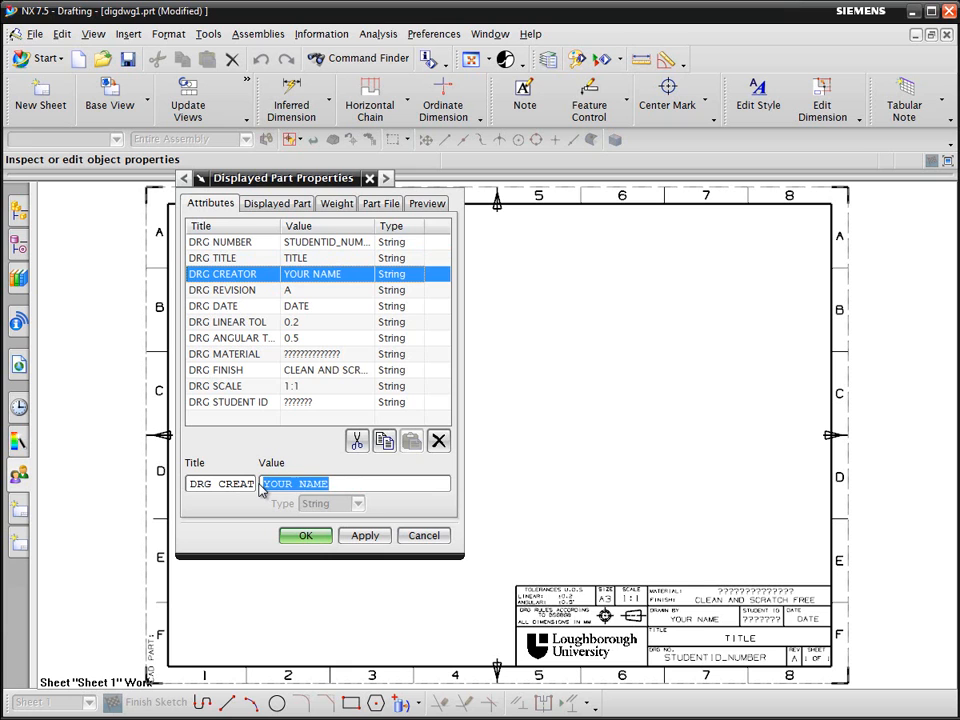
text(R DOYLE)
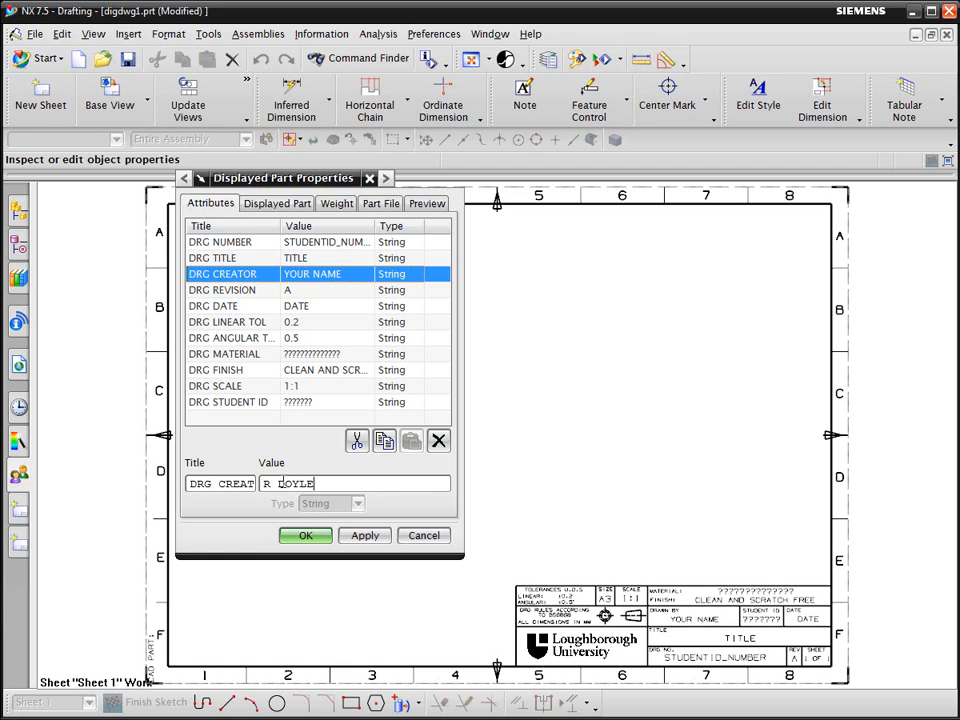
click(305, 535)
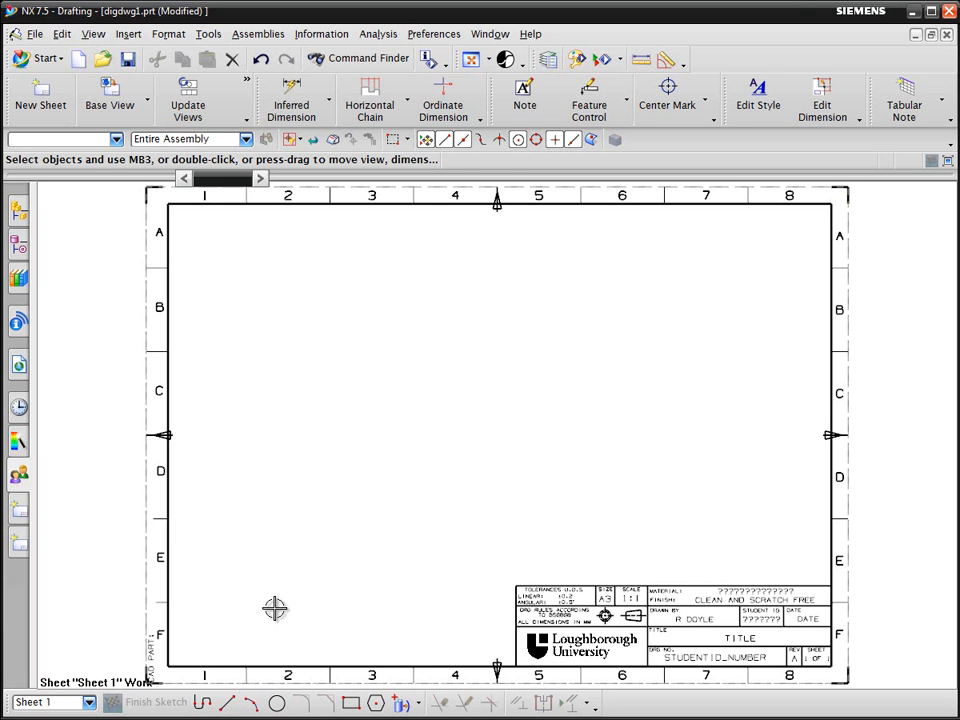
Draw two infinite construction lines on the sheet: a horizontal one through zone E and a vertical one between zones 1 and 2
click(228, 705)
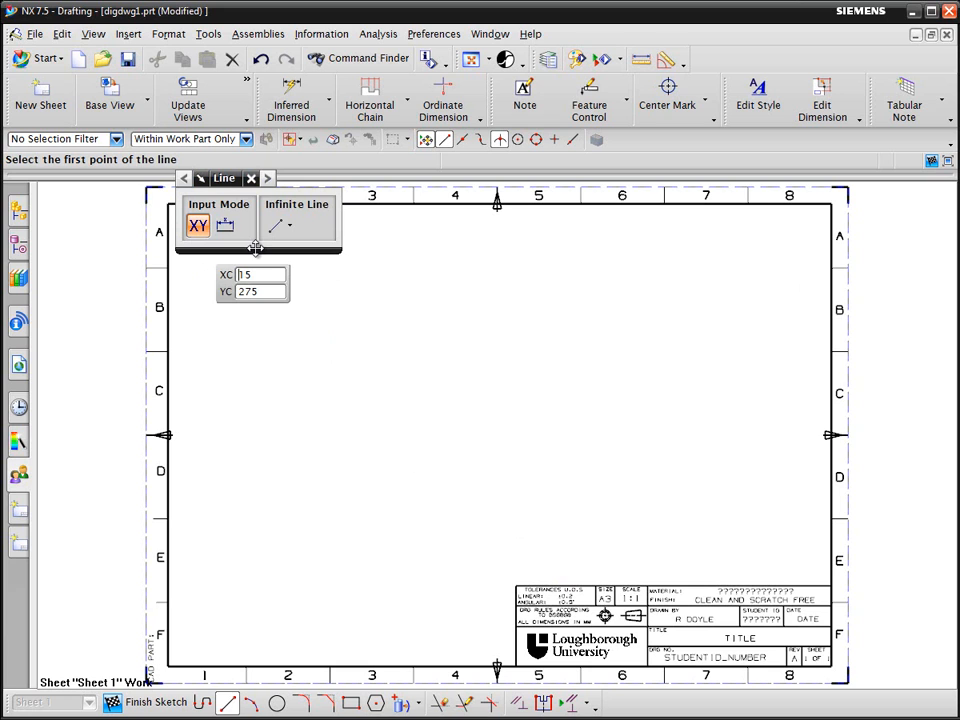
click(290, 229)
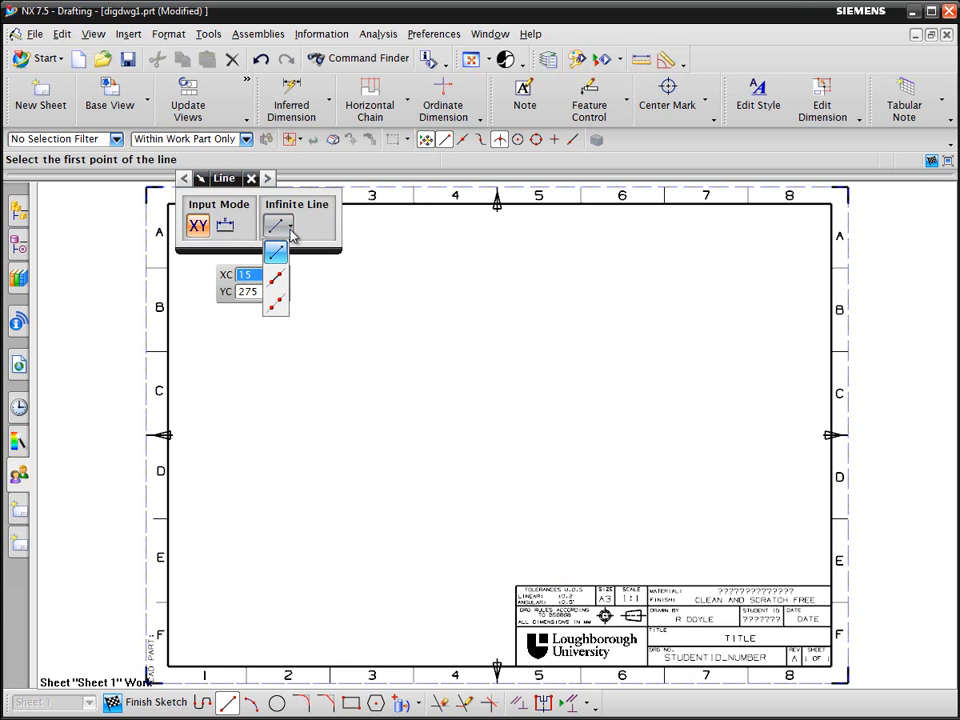
click(276, 301)
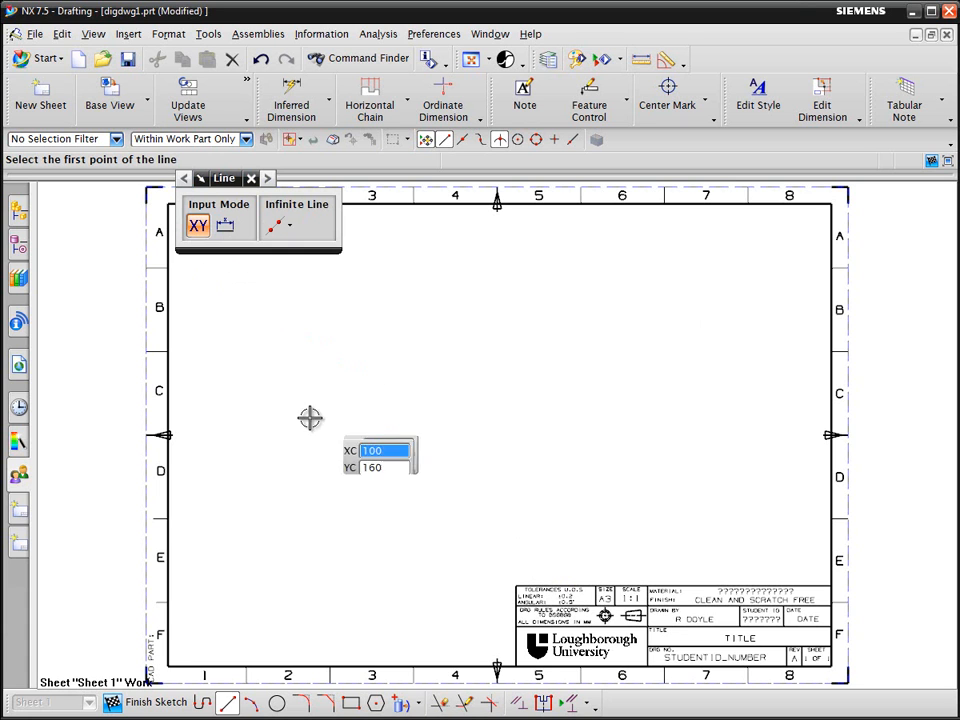
click(268, 552)
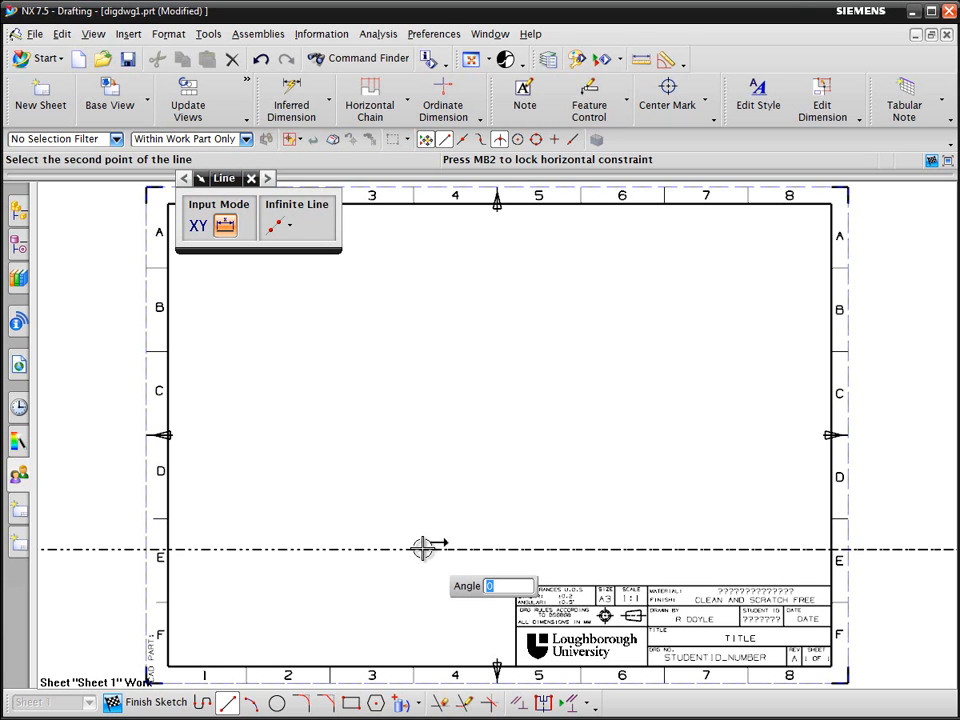
key(Return)
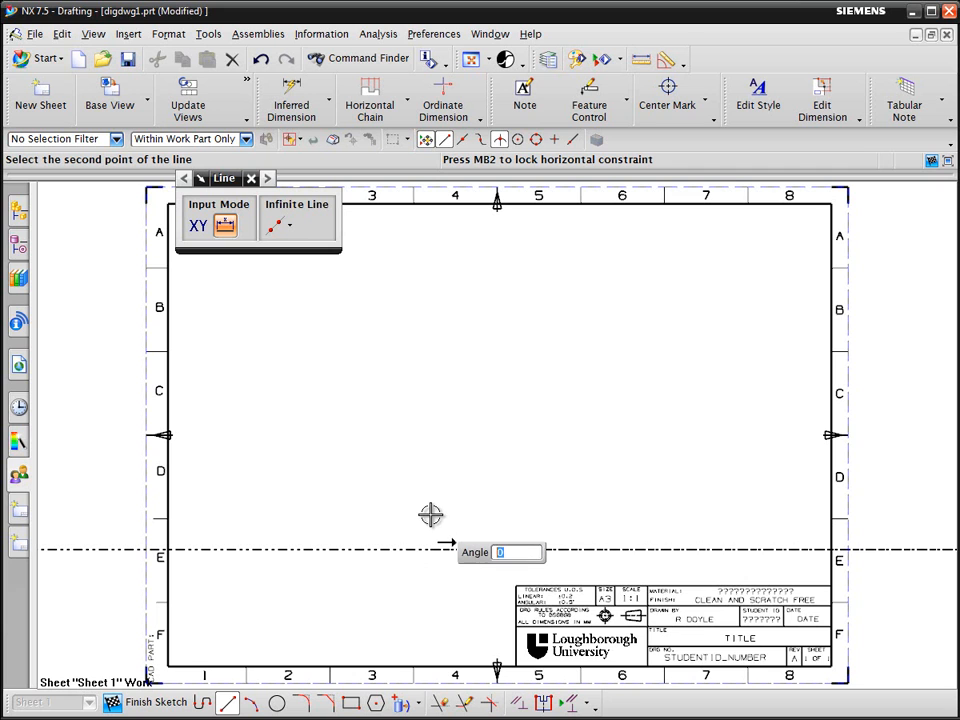
key(Return)
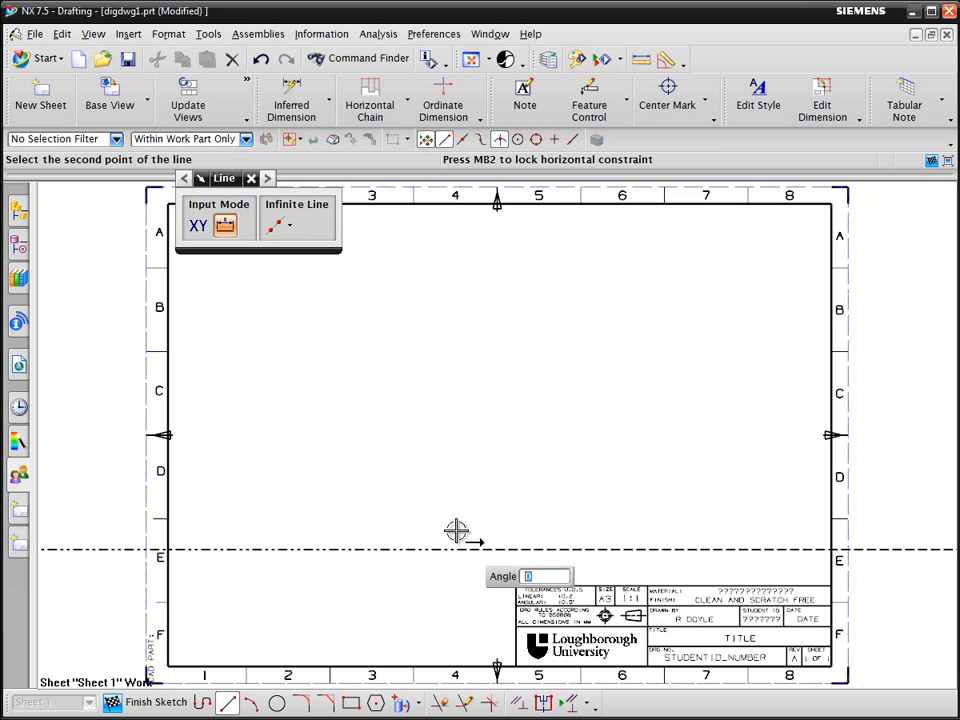
click(462, 536)
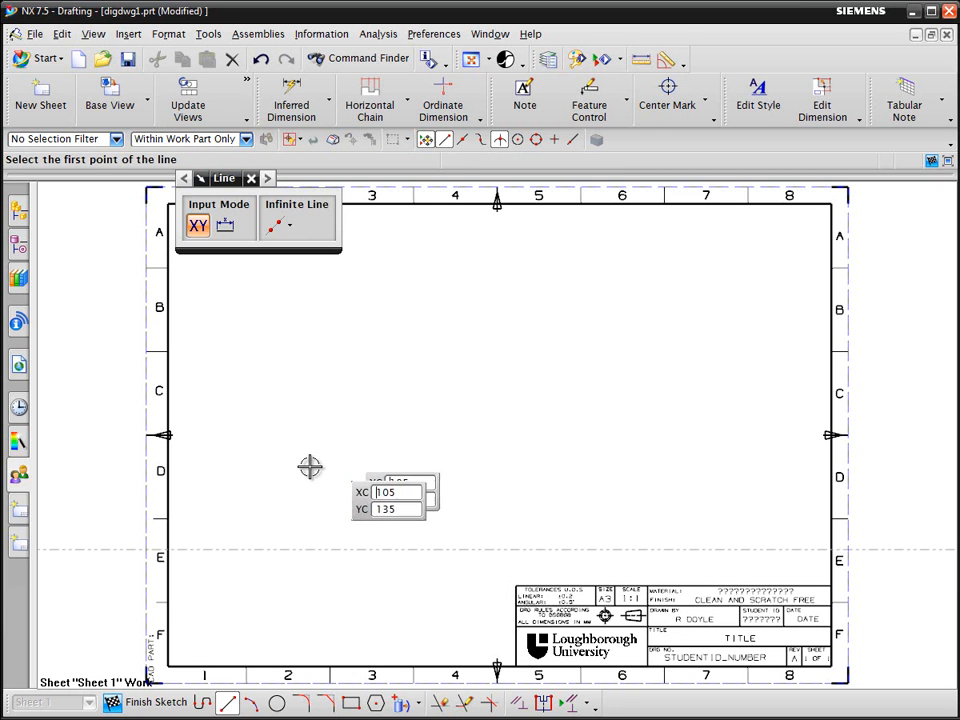
click(249, 572)
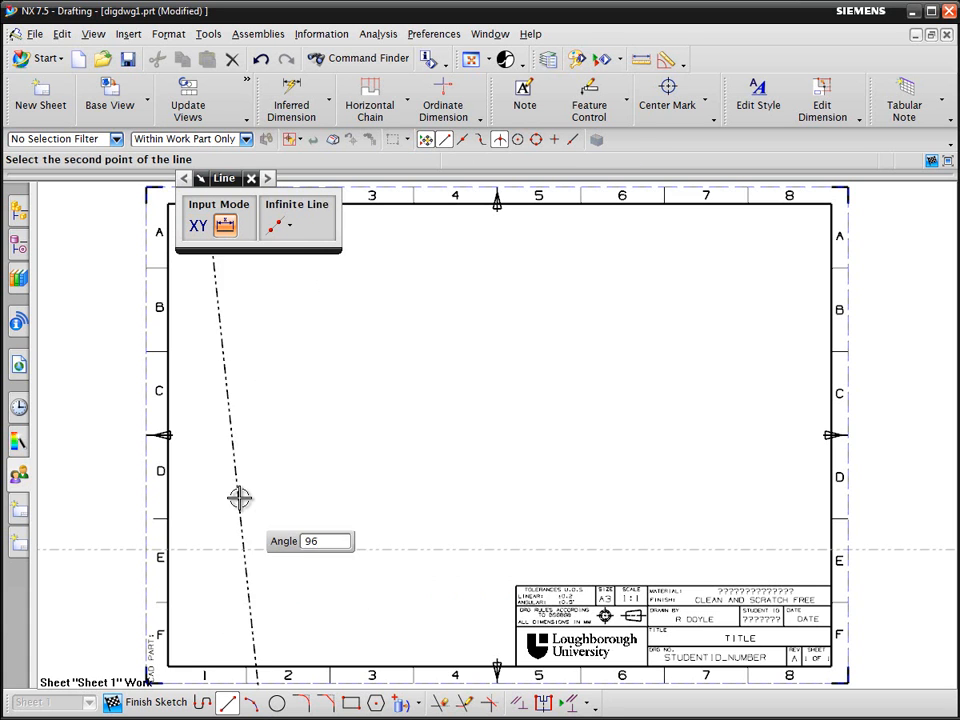
click(251, 489)
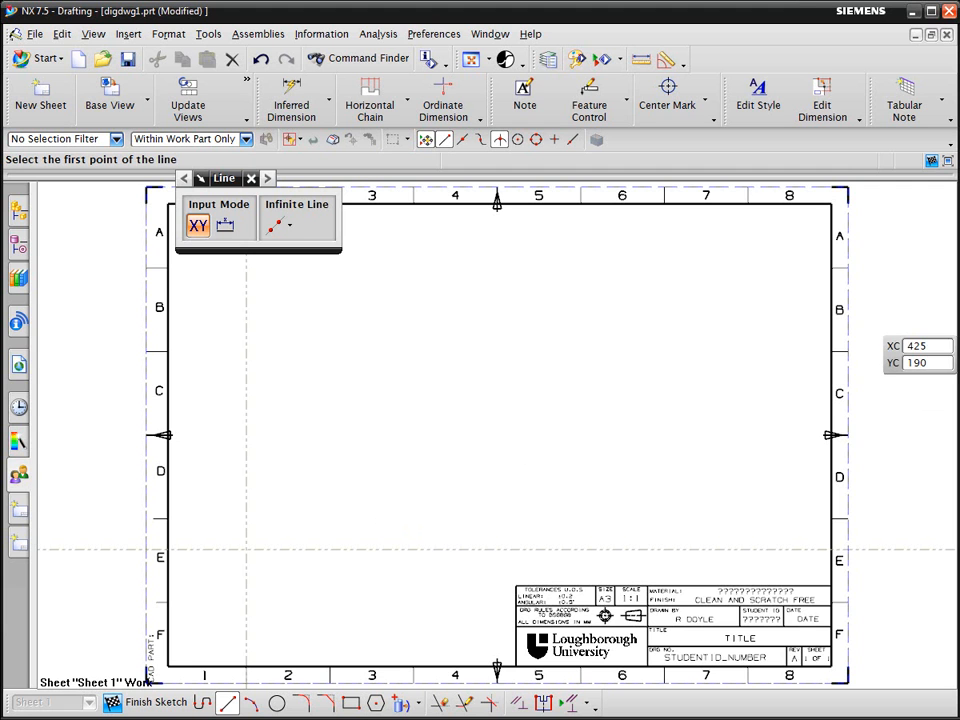
Bring the Snipping Tool picture of the bracket into view, check its dimensions, and move it off the screen again
mouse_move(958, 185)
mouse_down()
mouse_move(456, 6)
mouse_move(449, 79)
mouse_move(430, 93)
mouse_up()
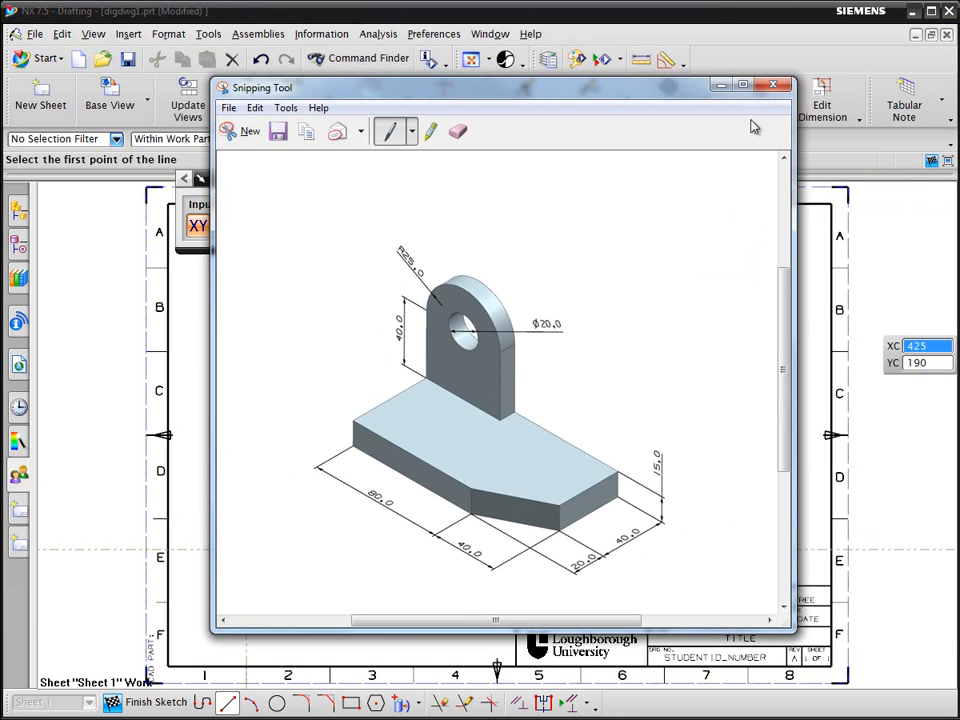
mouse_move(622, 101)
mouse_down()
mouse_move(955, 178)
mouse_move(959, 190)
mouse_up()
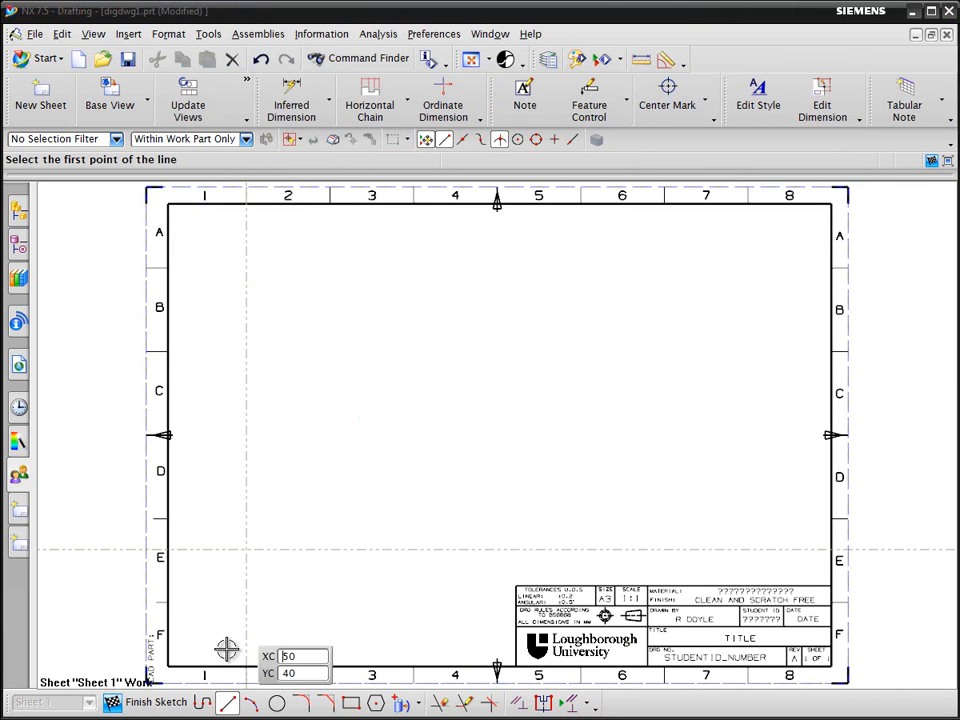
Draw a 120 mm horizontal segment-only line at 0° to the right from the intersection of the two infinite construction lines
click(233, 703)
click(233, 703)
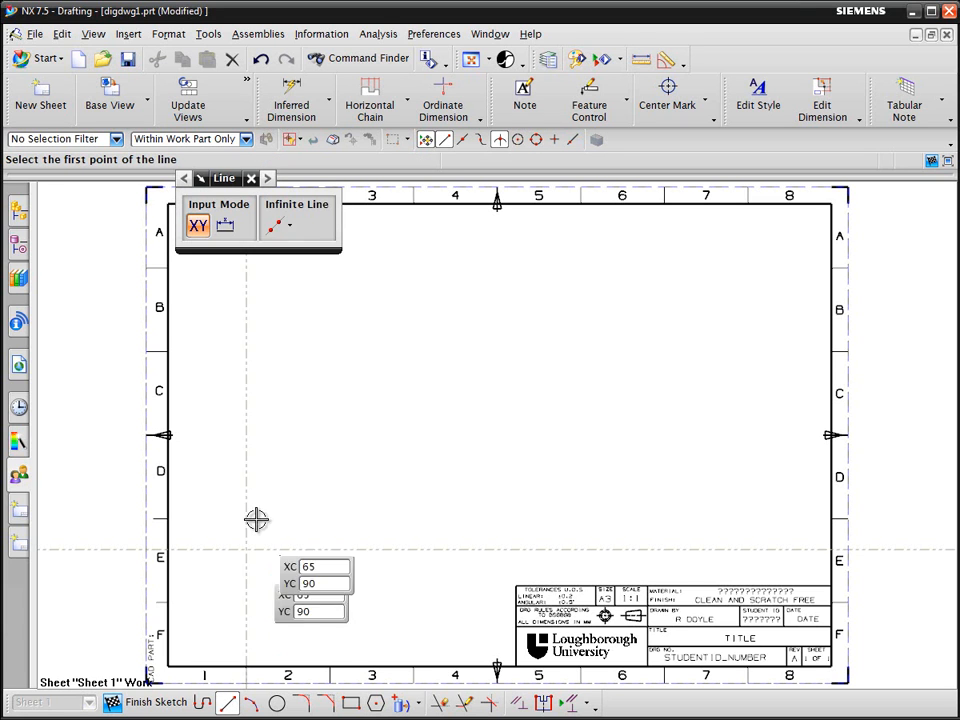
click(294, 228)
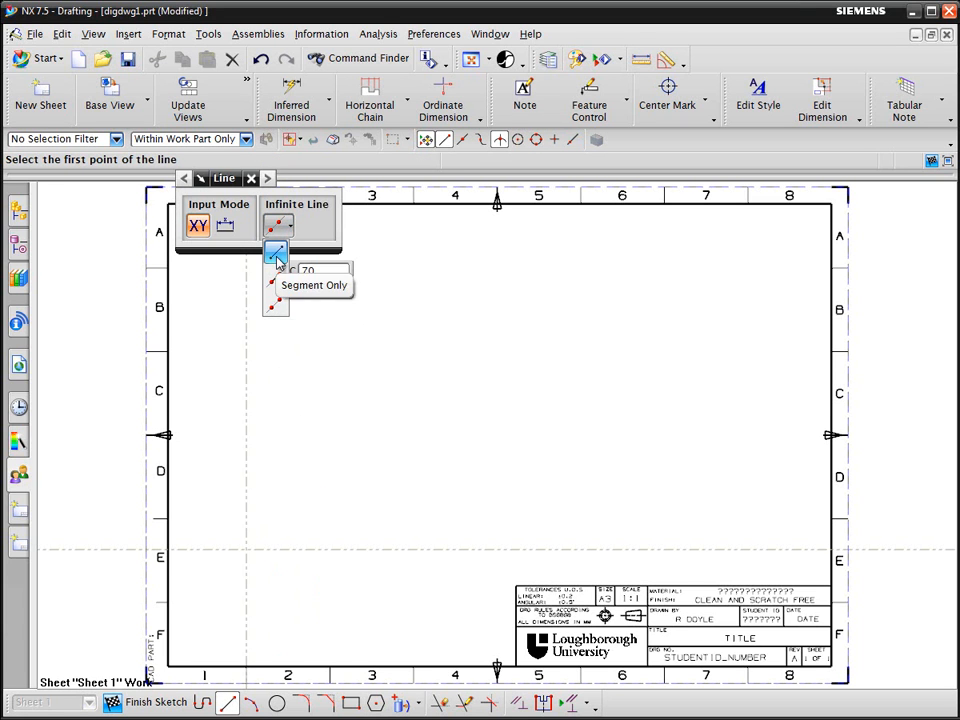
click(276, 256)
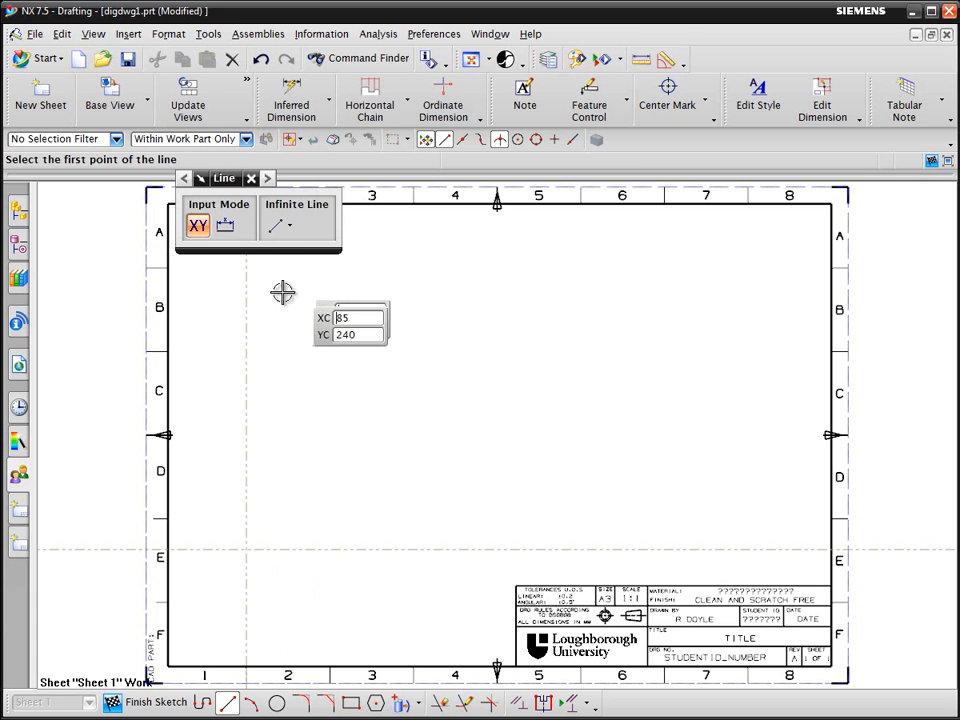
click(247, 550)
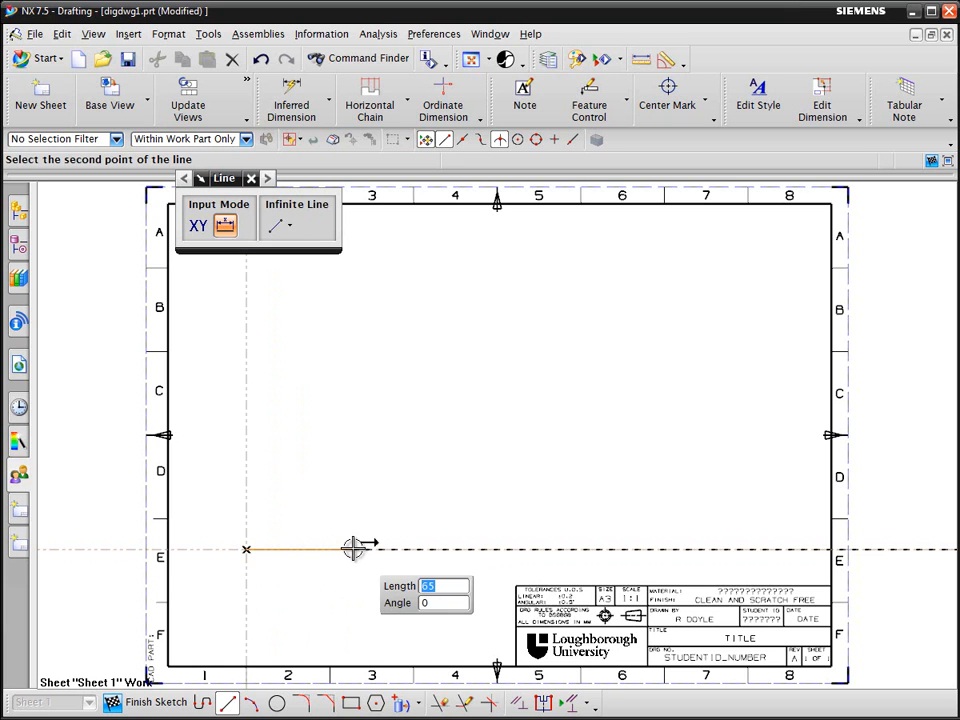
text(120)
key(Tab)
key(Return)
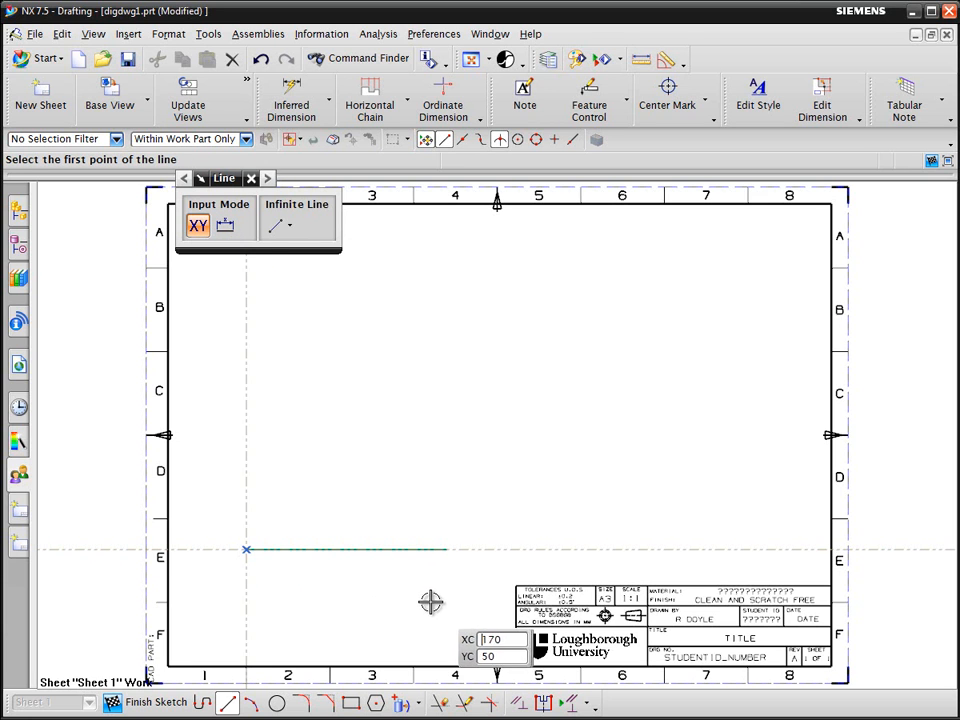
Complete the base rectangle above the 120 mm line with a 15 mm vertical right edge, a horizontal top edge and a left edge
click(446, 551)
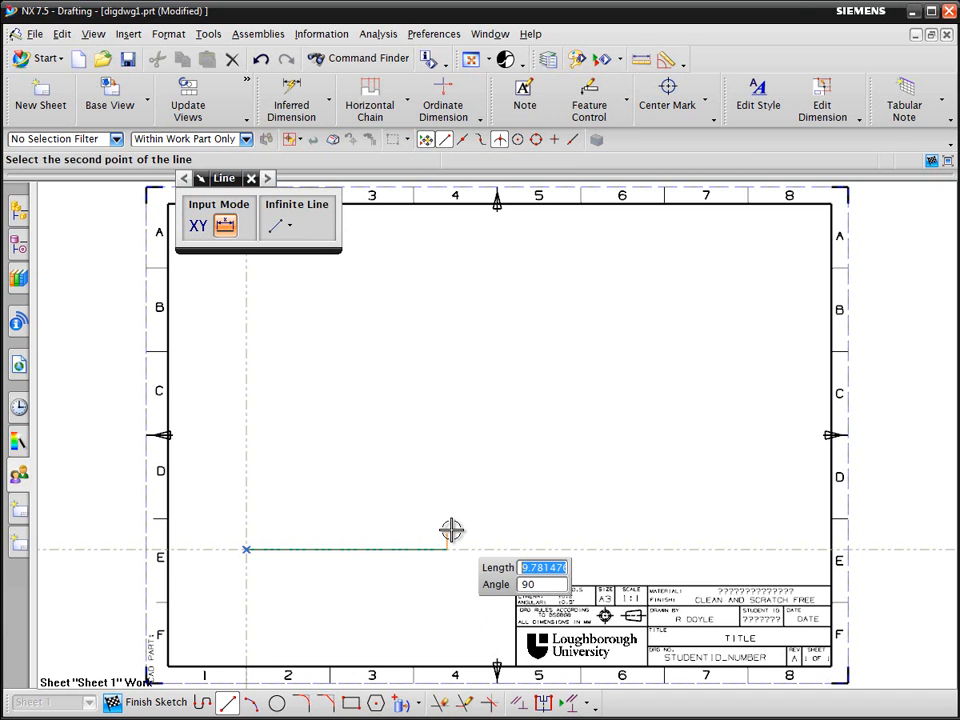
text(15)
key(Tab)
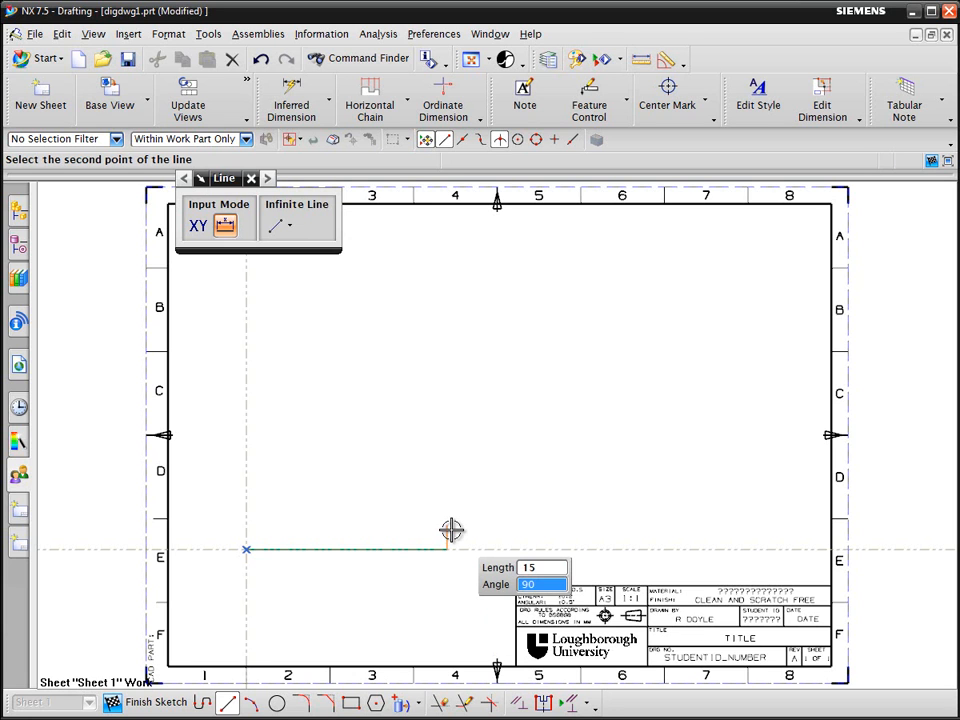
key(Return)
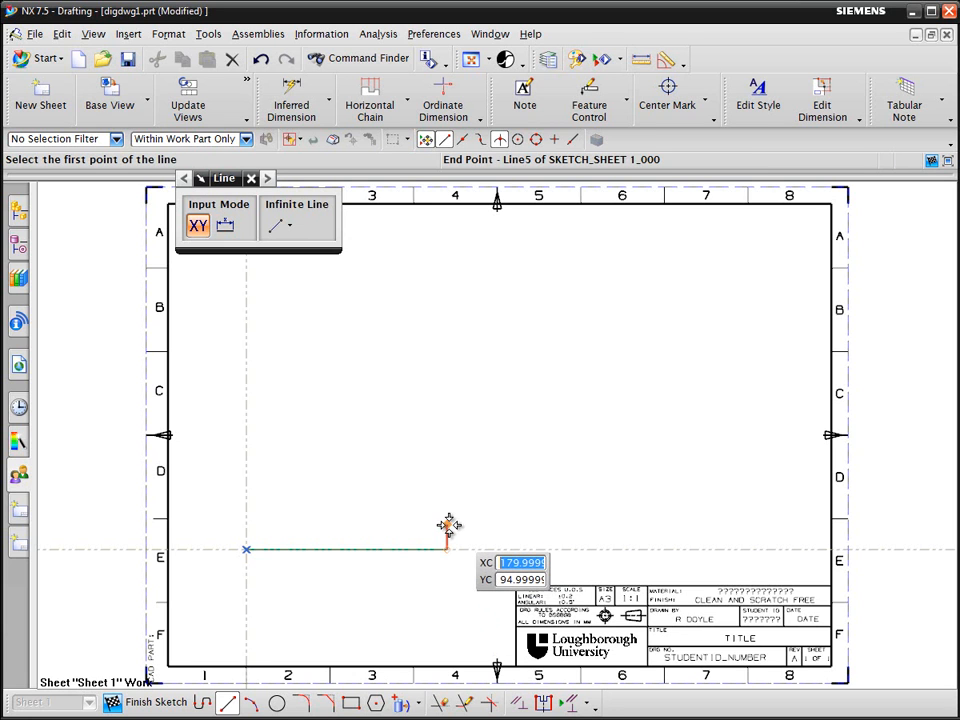
click(447, 525)
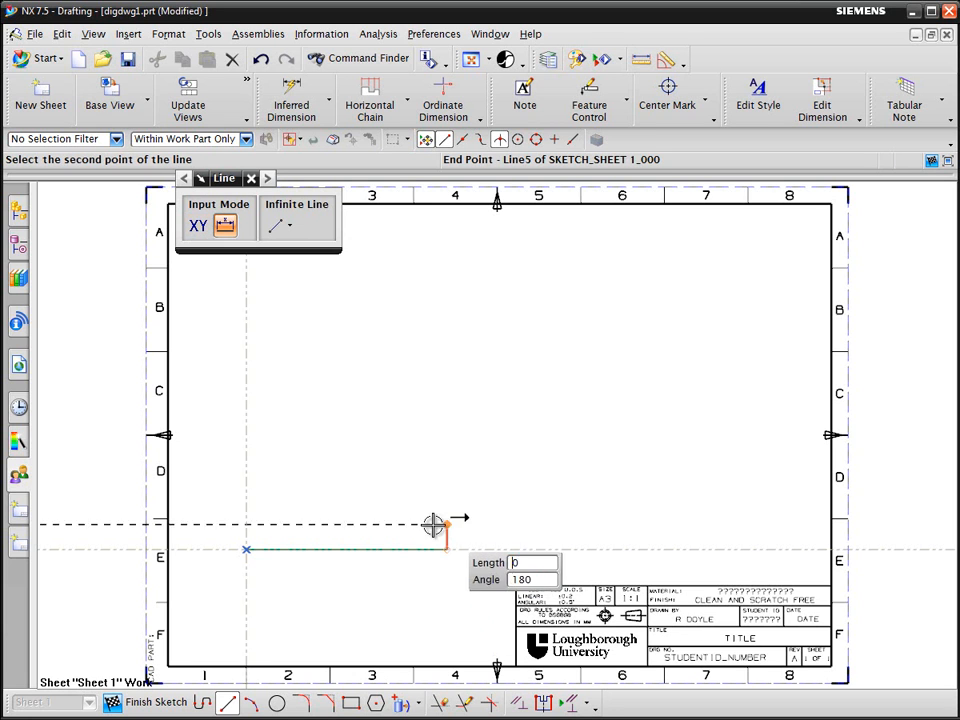
click(247, 524)
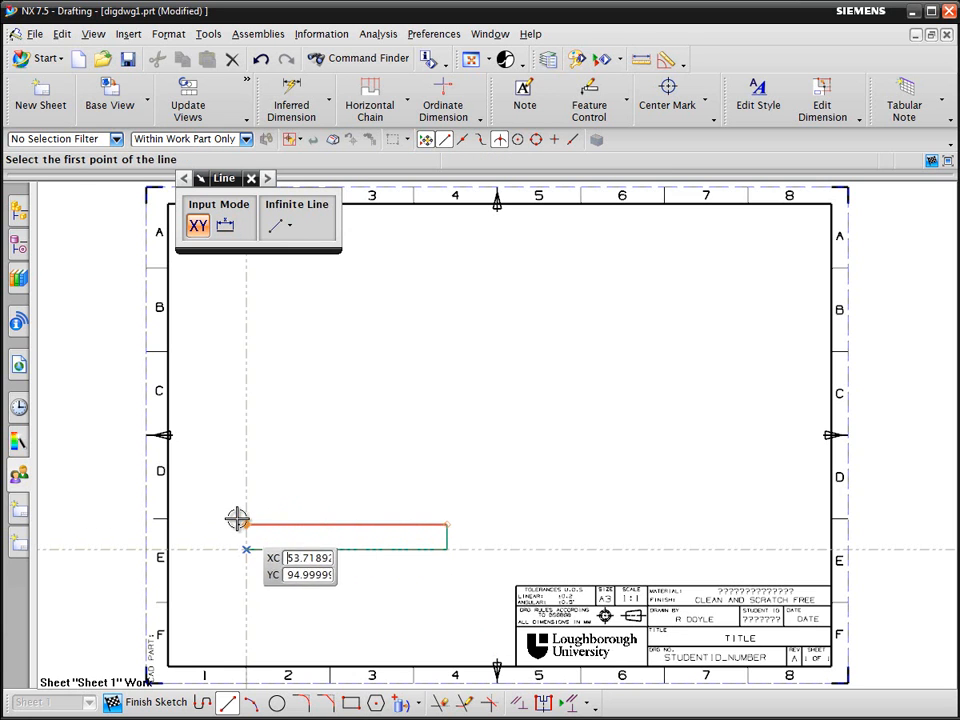
click(247, 524)
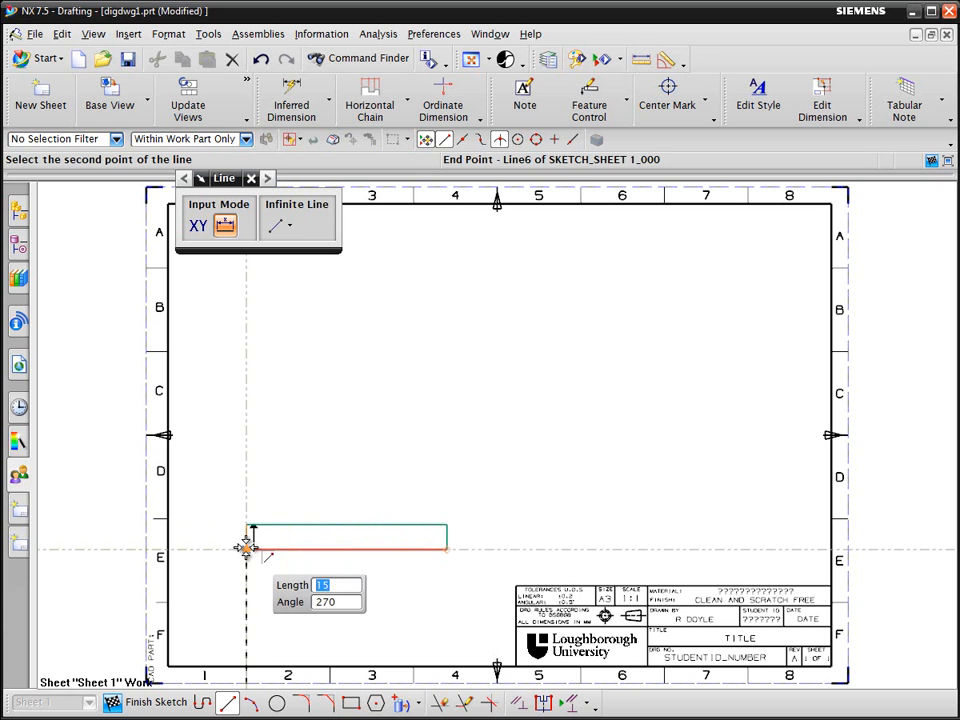
click(248, 547)
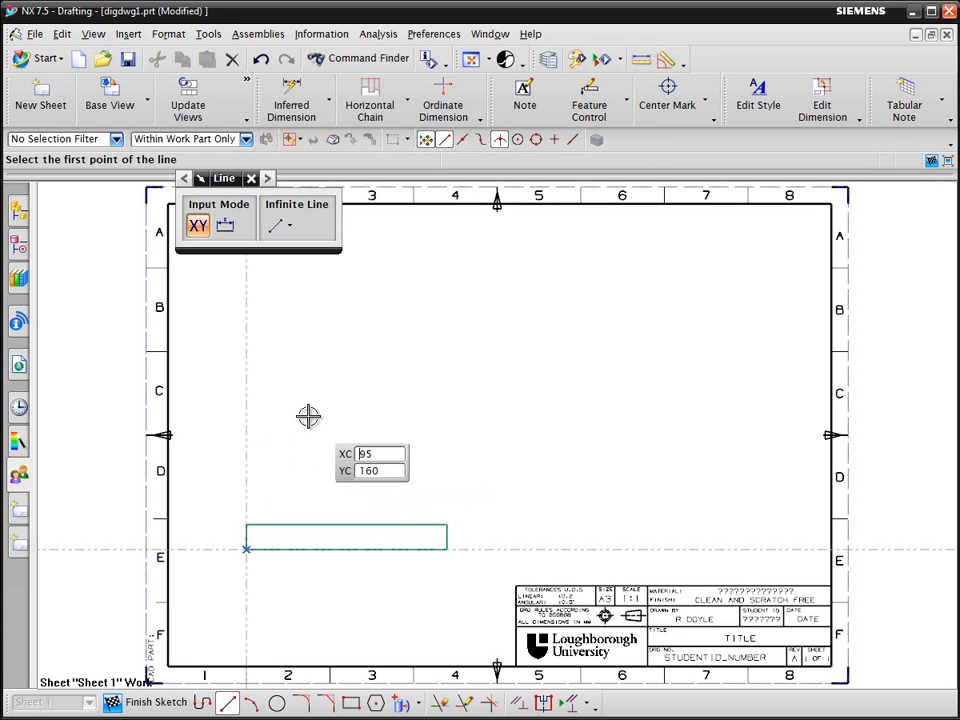
Draw a 40 mm vertical line at 90° upward from the base rectangle's upper-left corner
click(246, 524)
click(296, 529)
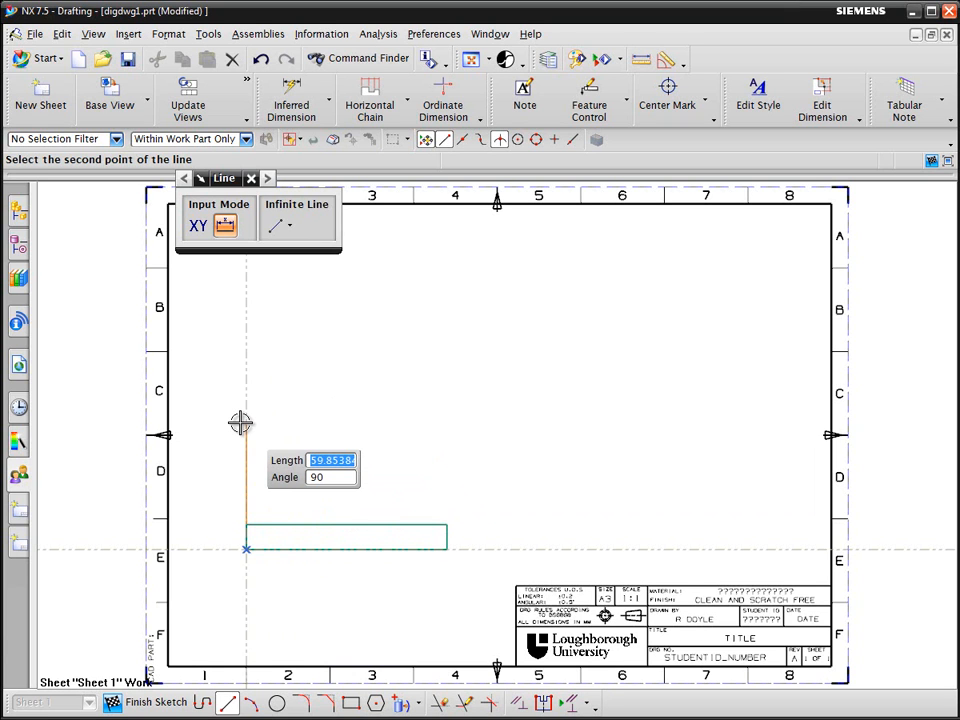
text(40)
key(Tab)
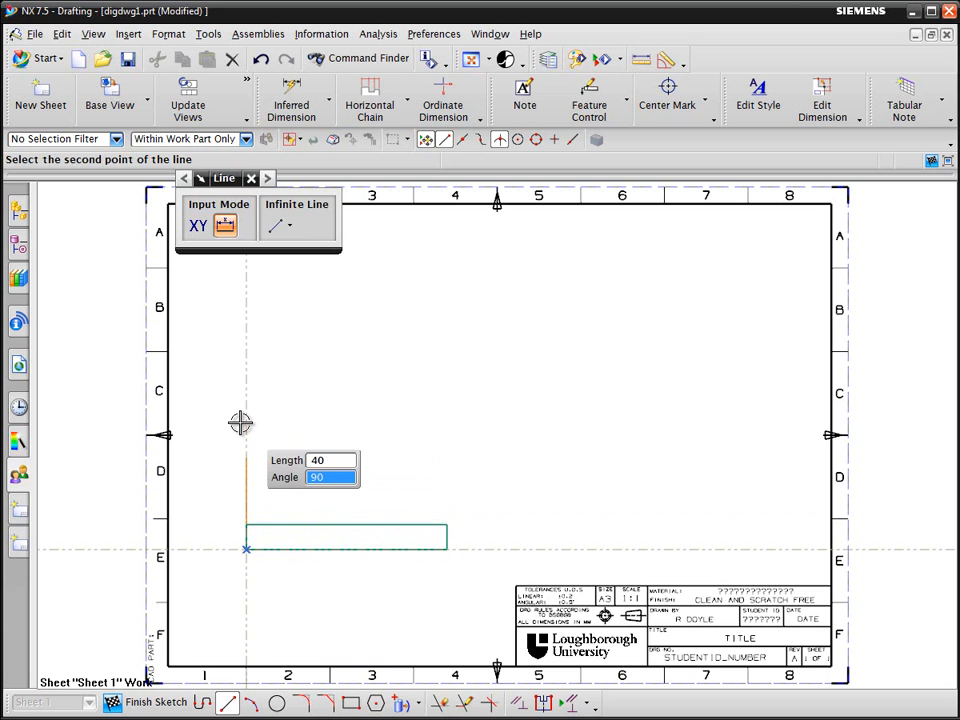
key(Return)
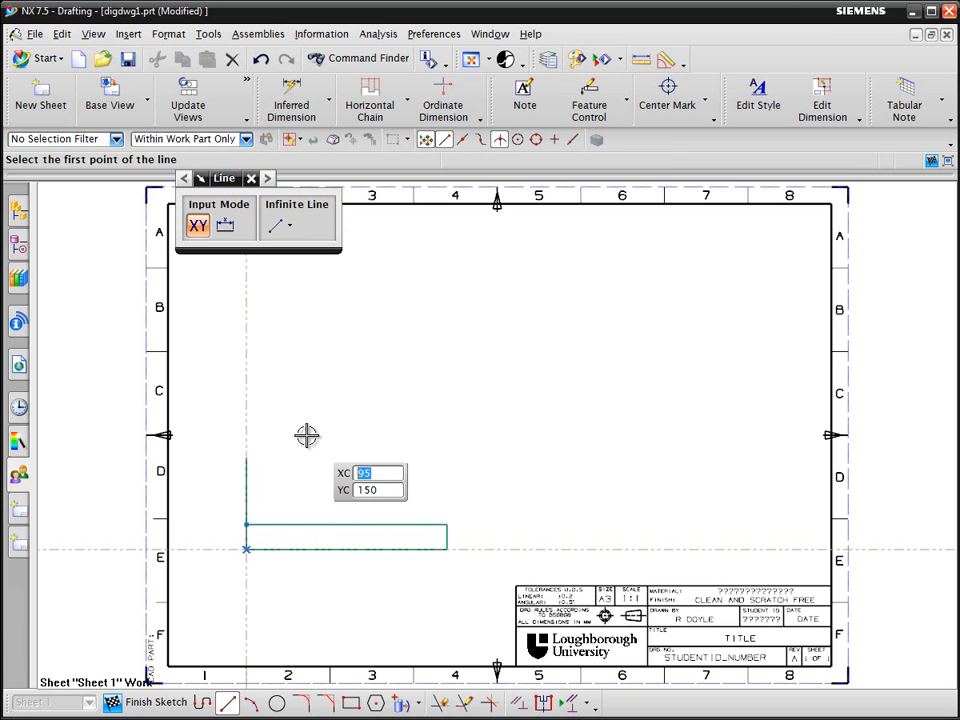
Draw a three-point semicircular arc of radius 25 mm curving upward and rightward from the top of the 40 mm vertical line
click(253, 703)
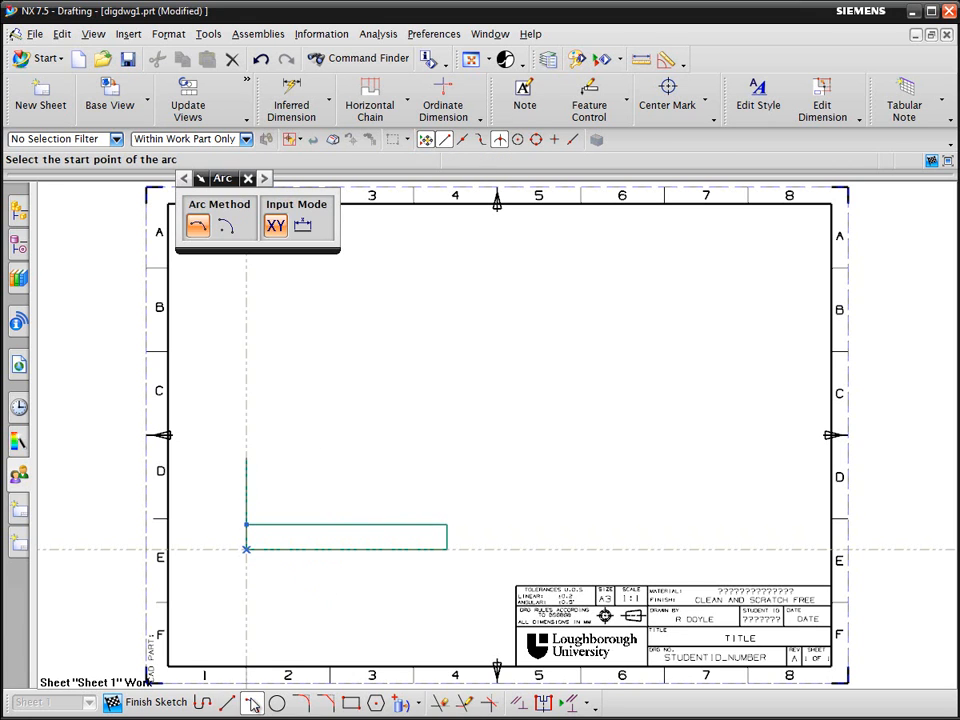
click(247, 458)
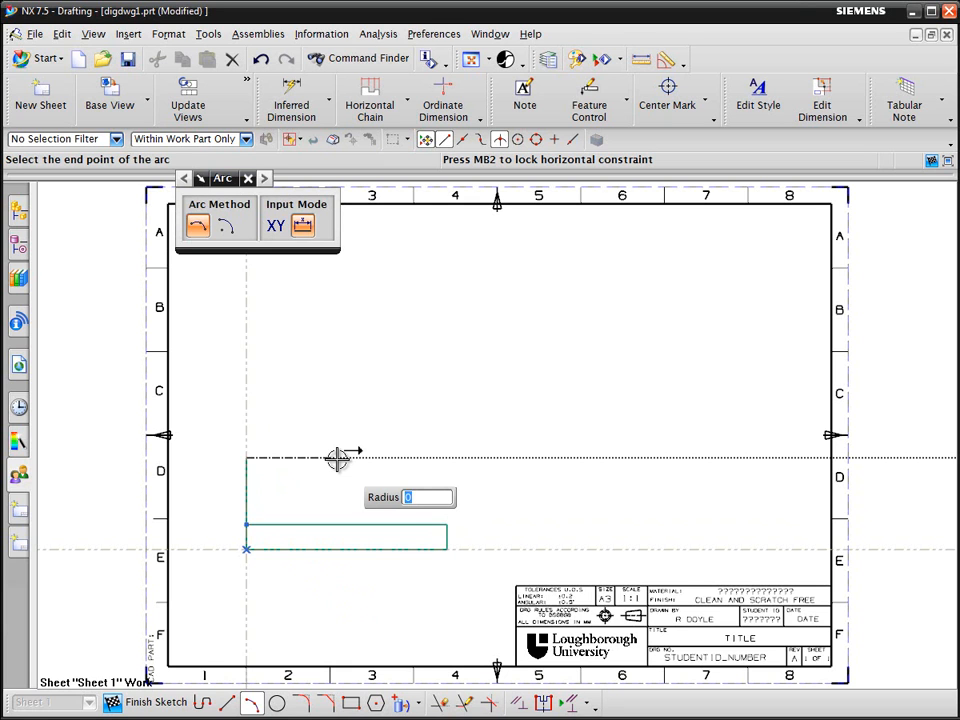
text(25)
key(Return)
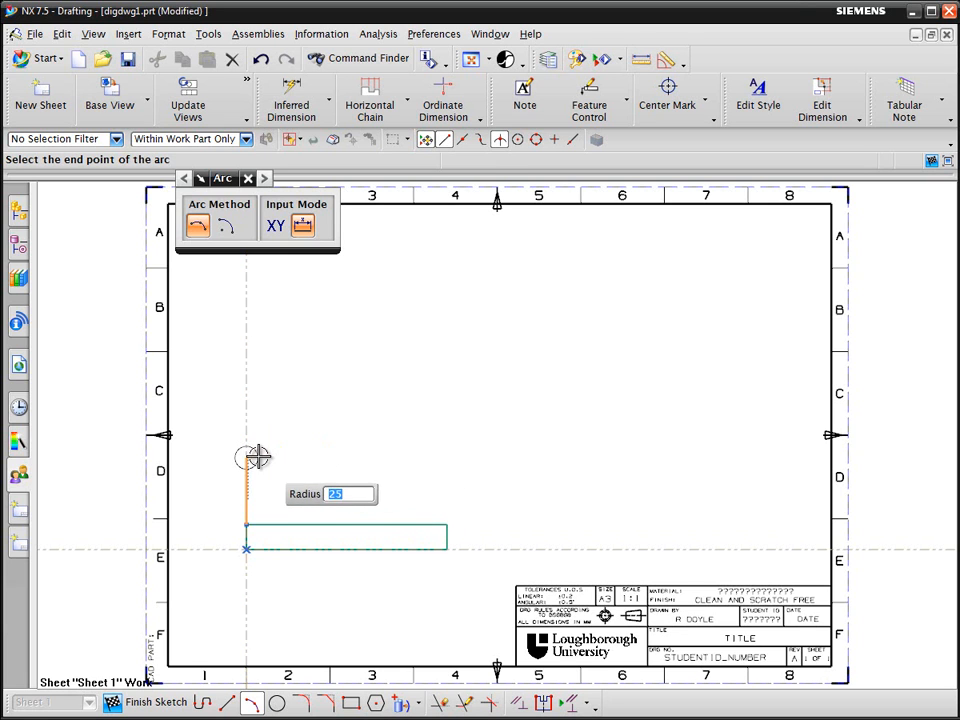
click(331, 459)
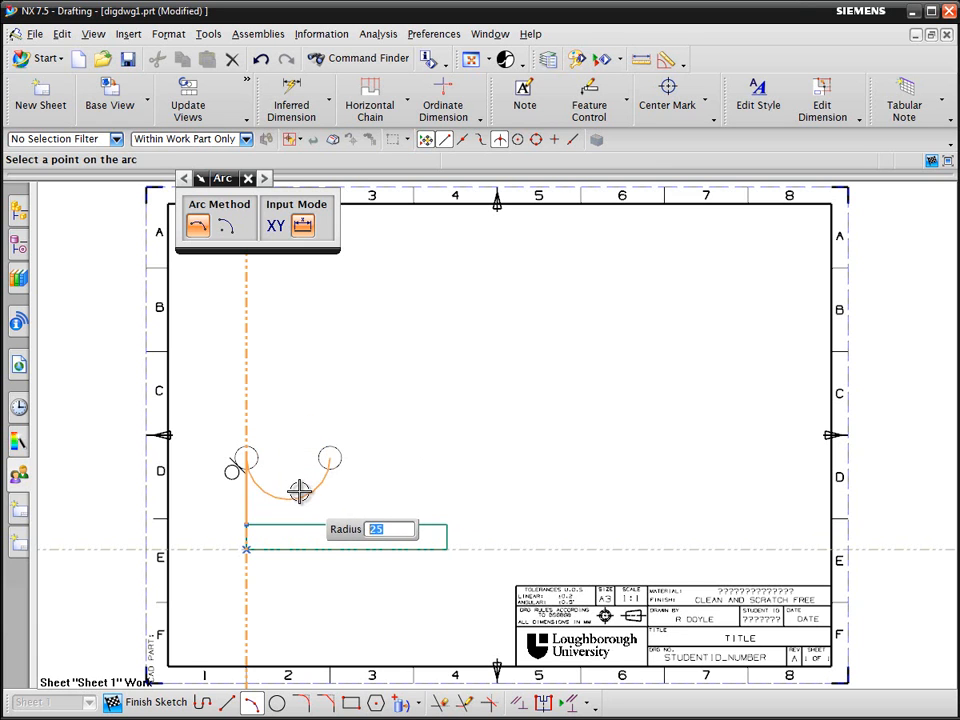
click(288, 429)
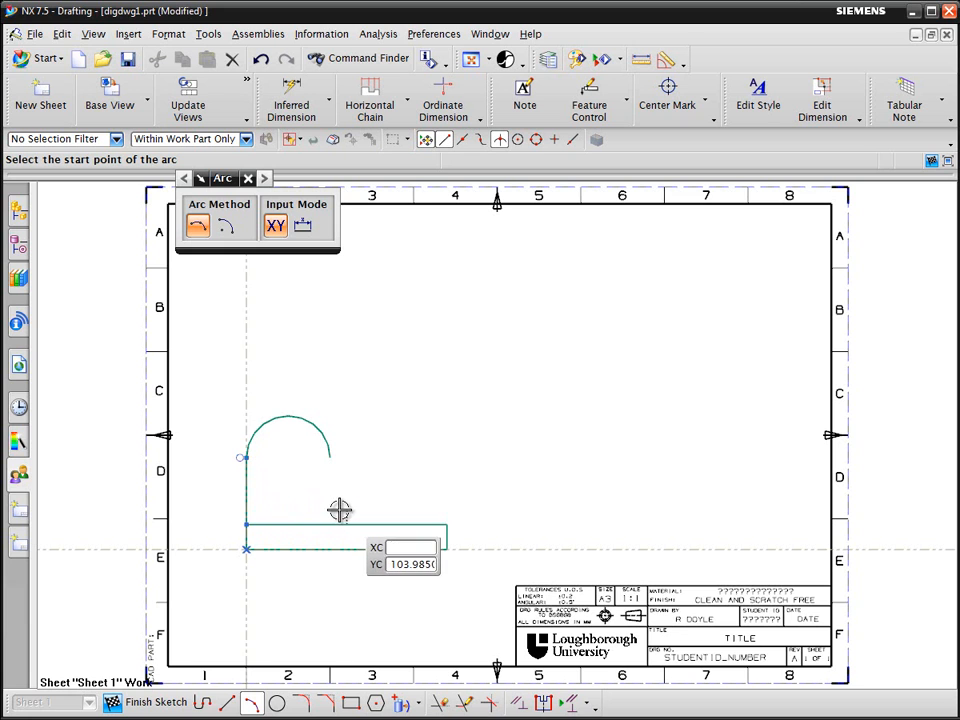
Draw a vertical line from the arc's right end down to the base rectangle's top edge
click(228, 703)
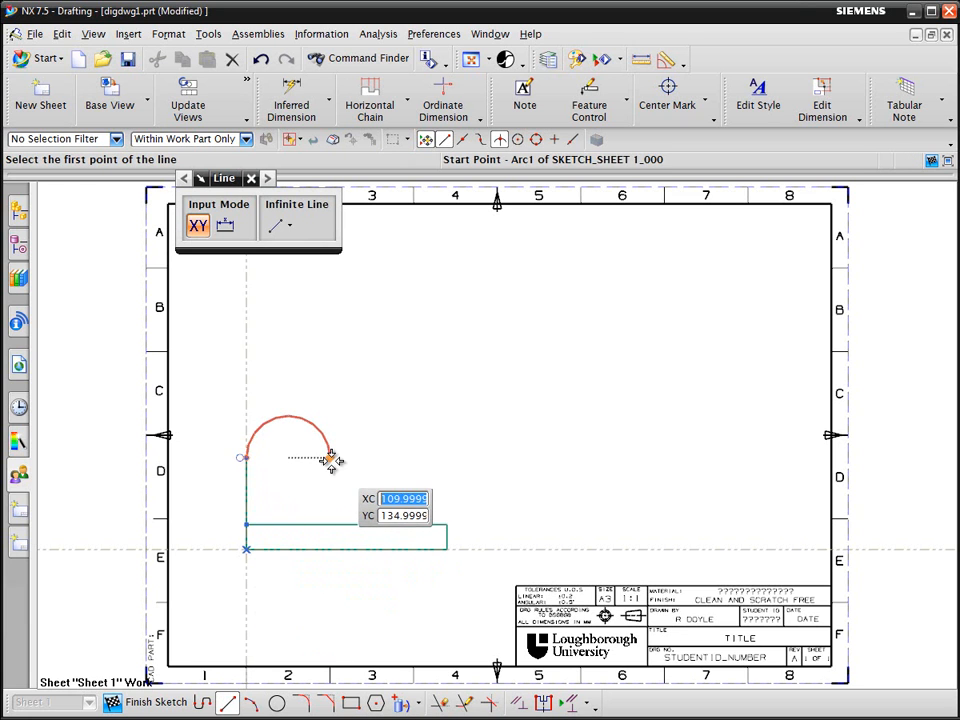
click(329, 458)
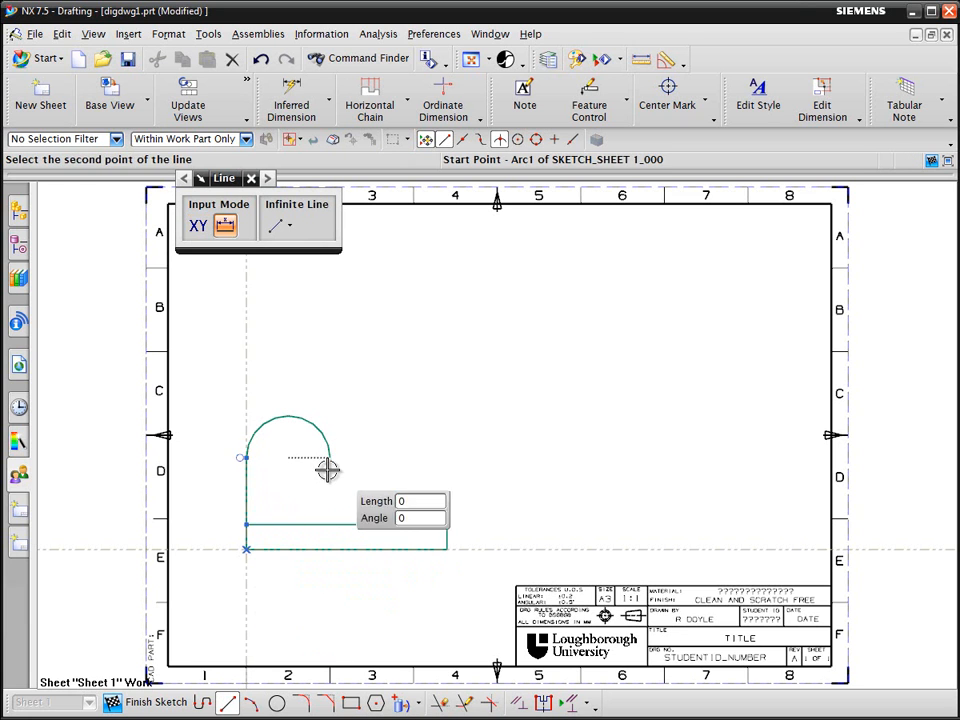
click(332, 523)
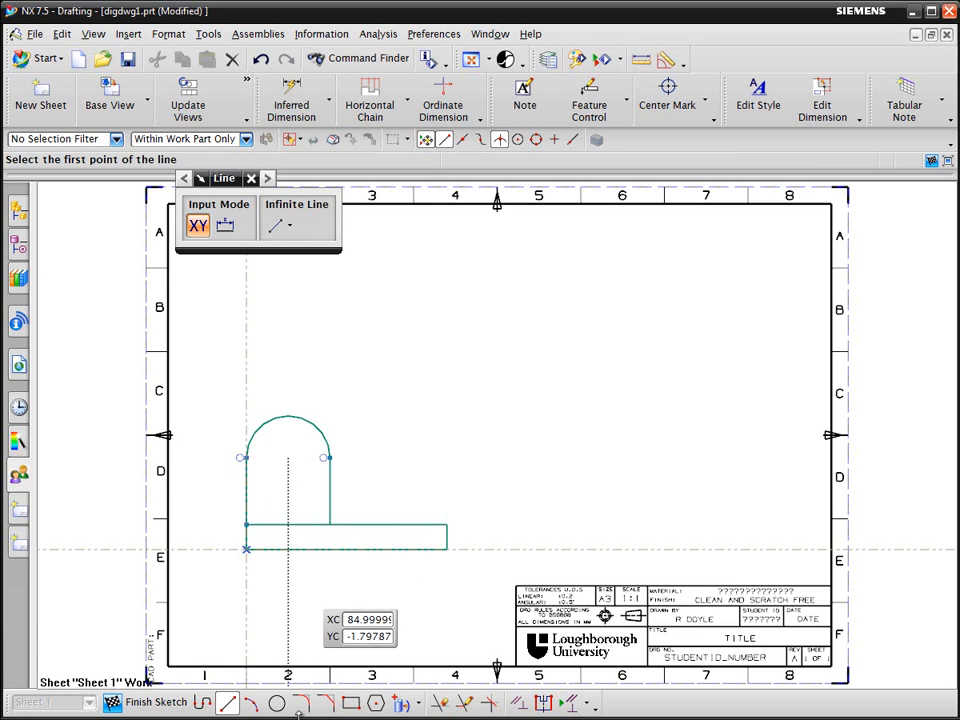
Draw a 20 mm diameter circle concentric with the arc, using arc-centre snapping, and leave the Circle command
click(277, 703)
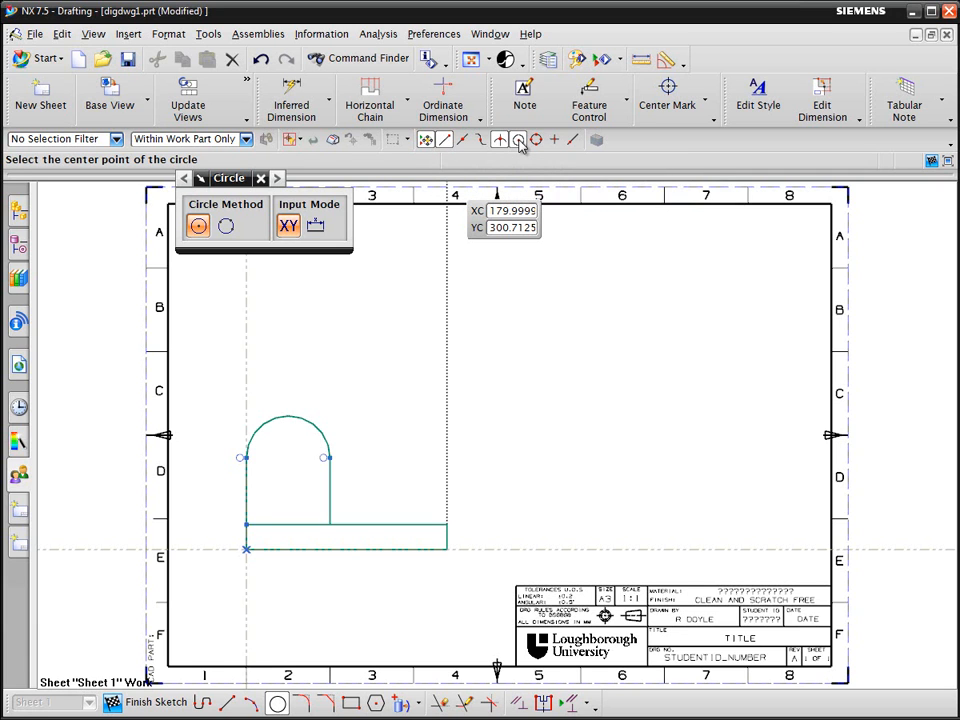
click(289, 458)
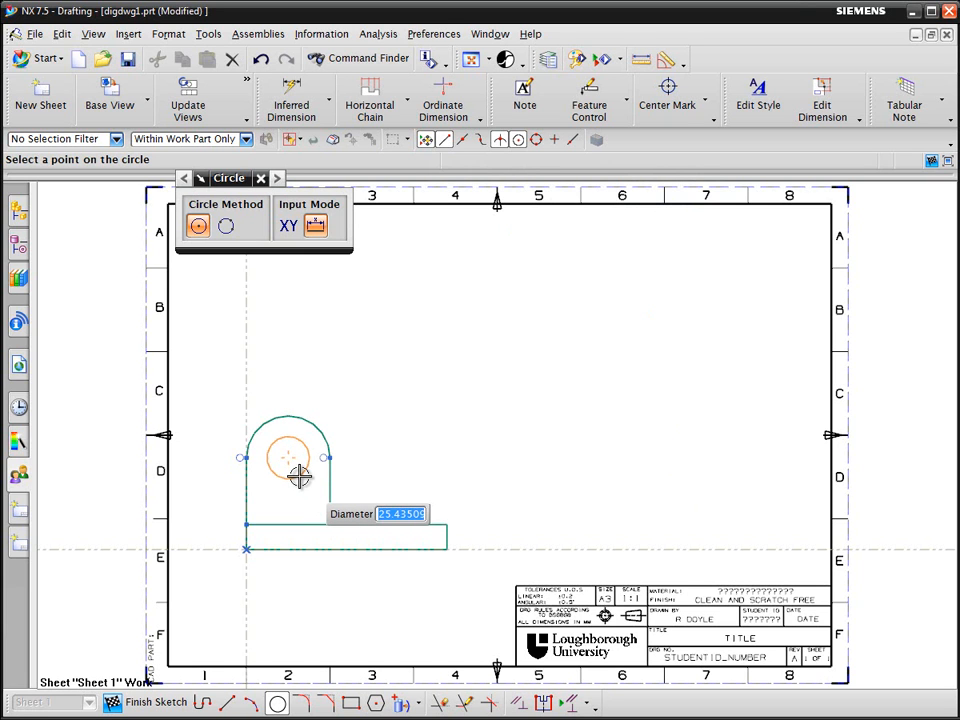
text(20)
key(Return)
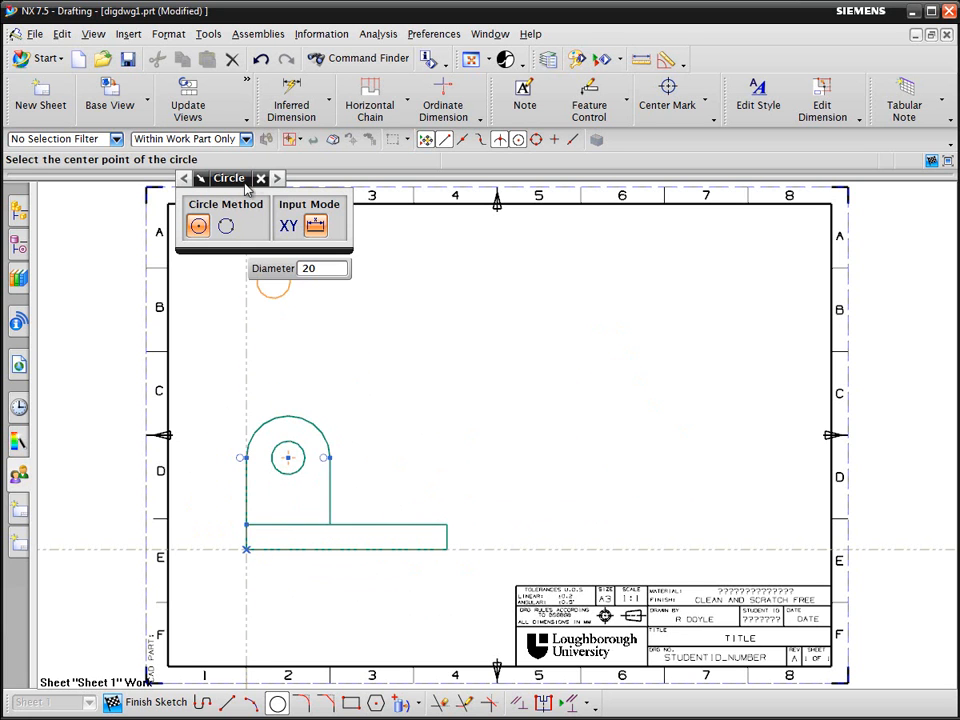
key(Escape)
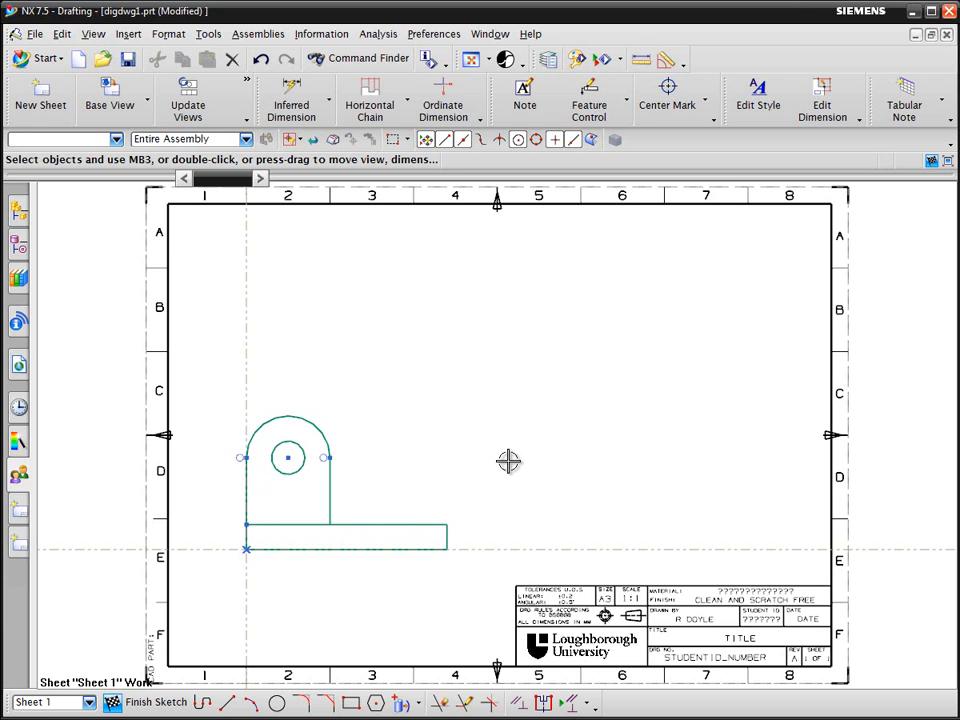
Draw an infinite horizontal construction line through the base rectangle's upper-right corner, extended at both ends
click(226, 705)
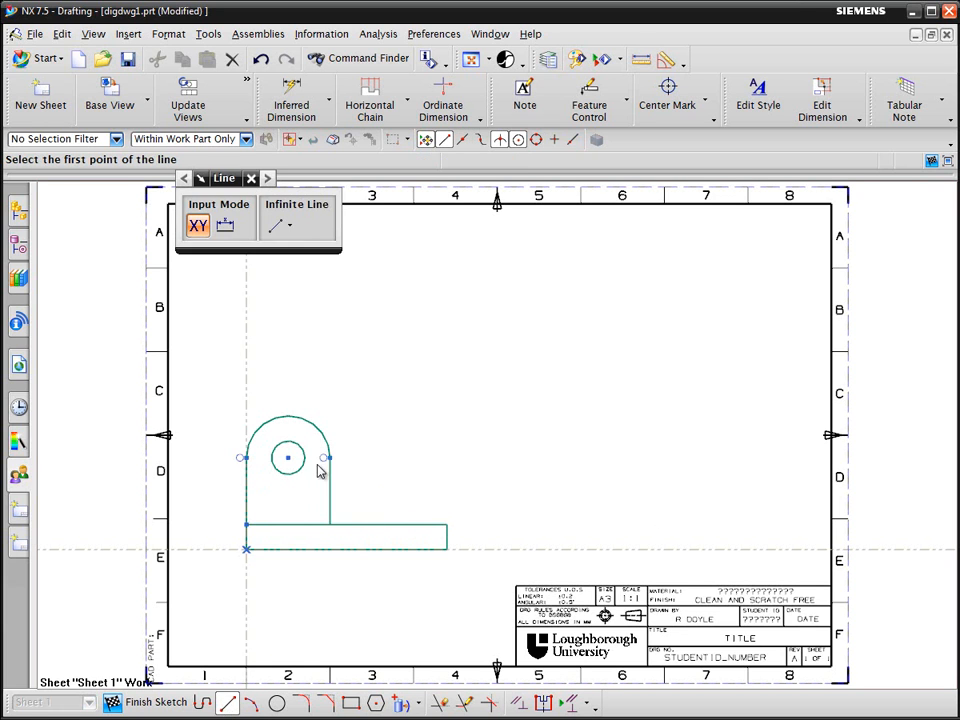
click(283, 226)
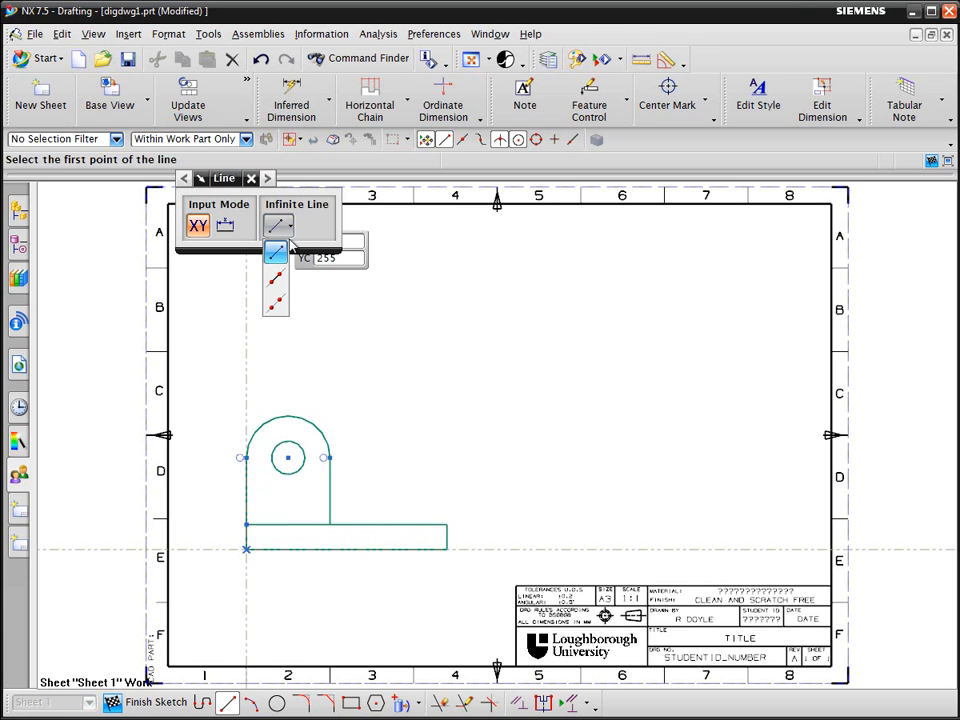
click(276, 302)
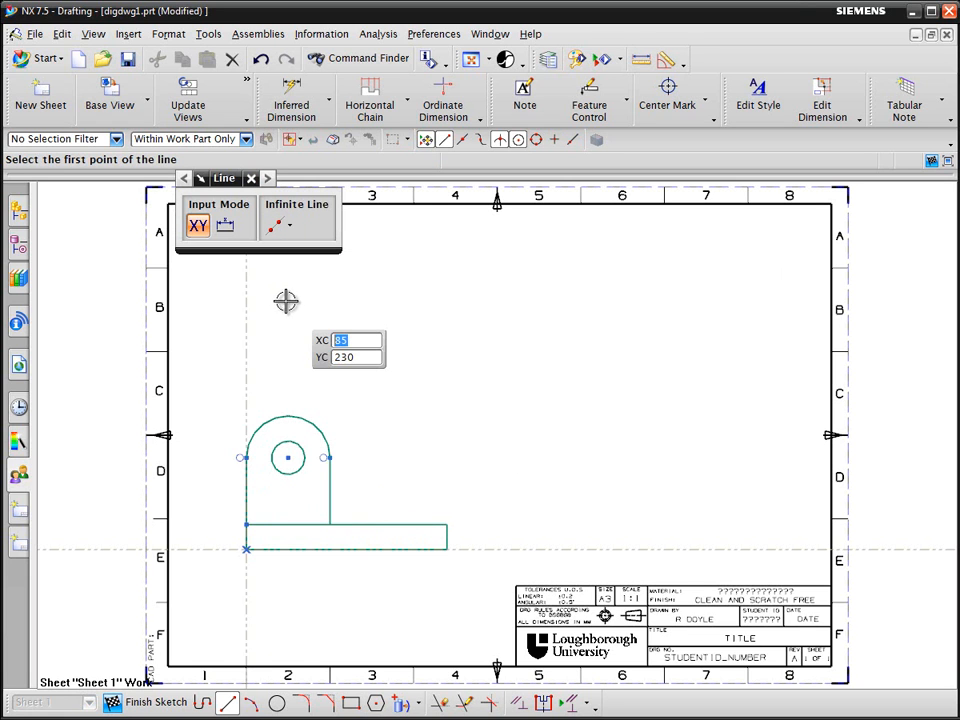
click(446, 523)
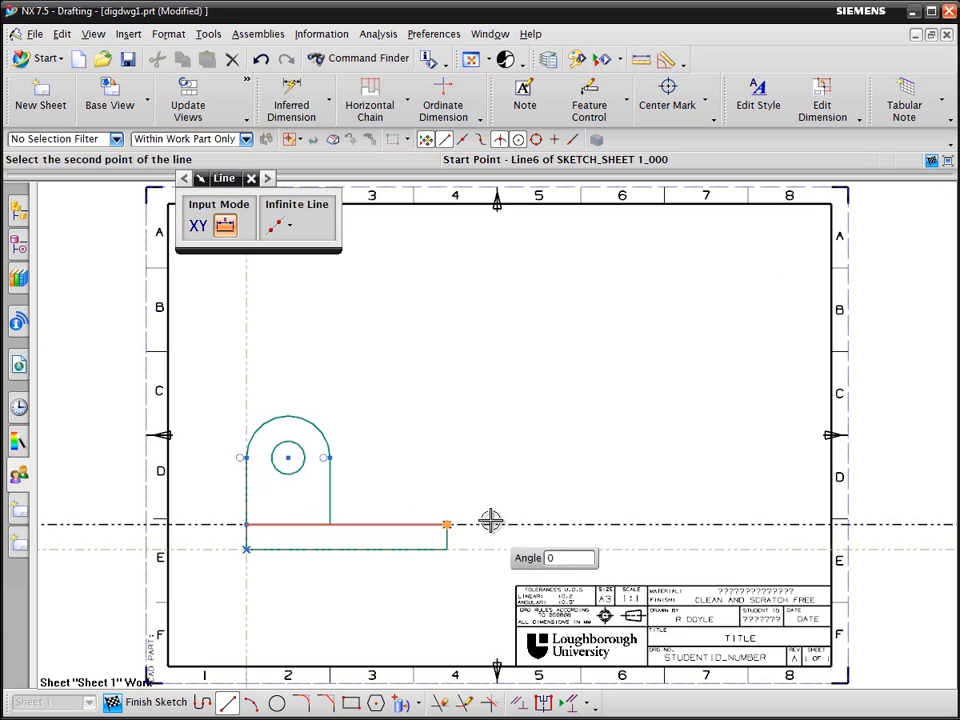
click(510, 520)
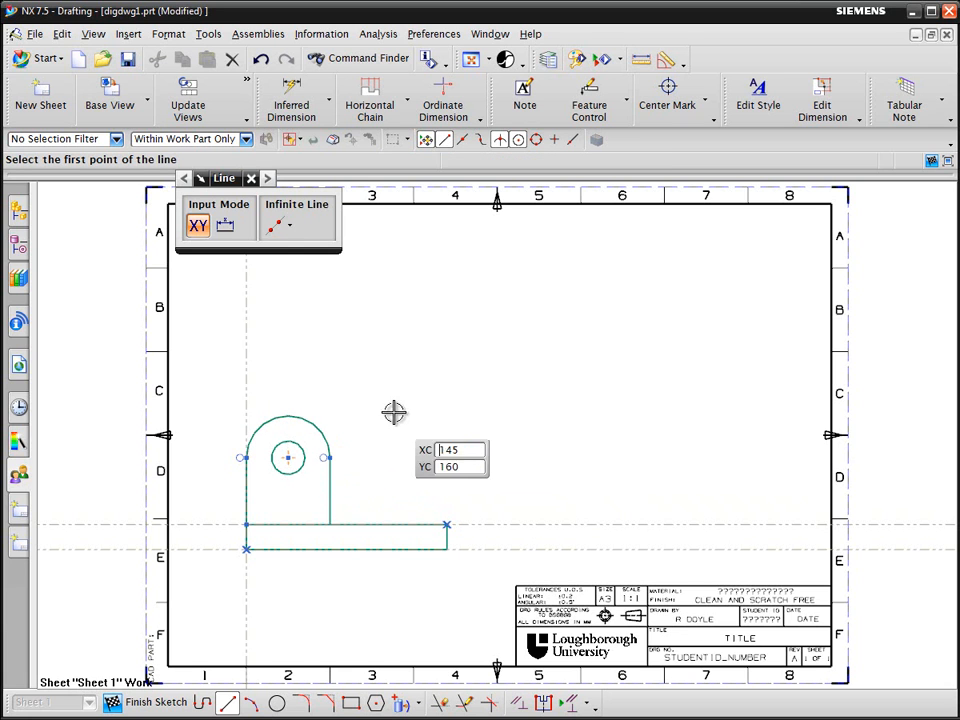
Draw an infinite horizontal construction line through the arc's top quadrant point, with quadrant snapping enabled and arc-centre snapping off
click(537, 141)
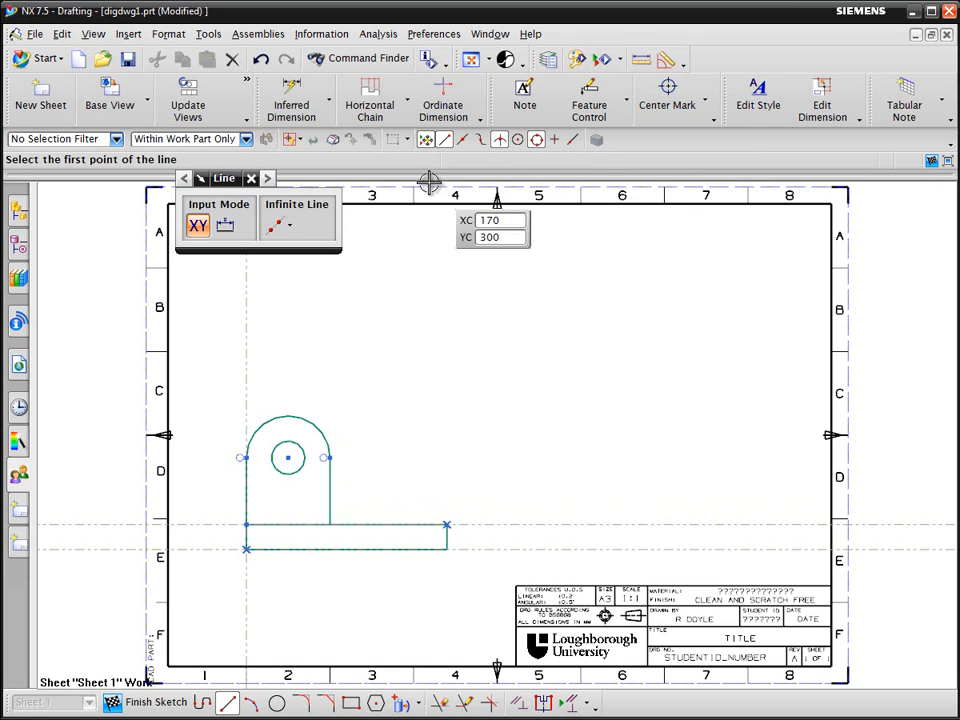
click(287, 415)
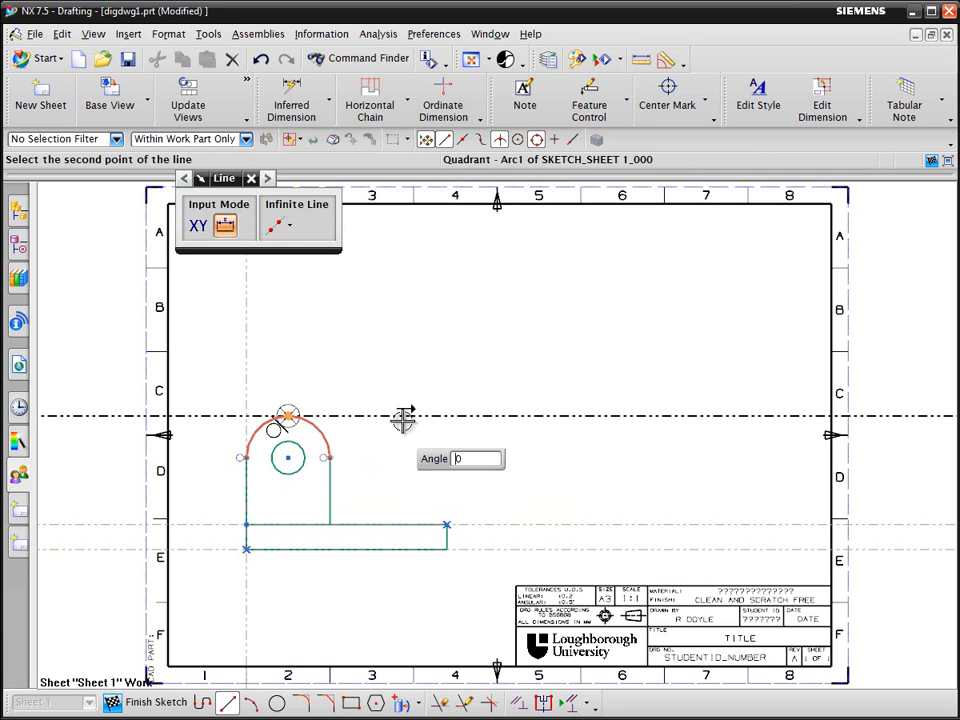
key(Escape)
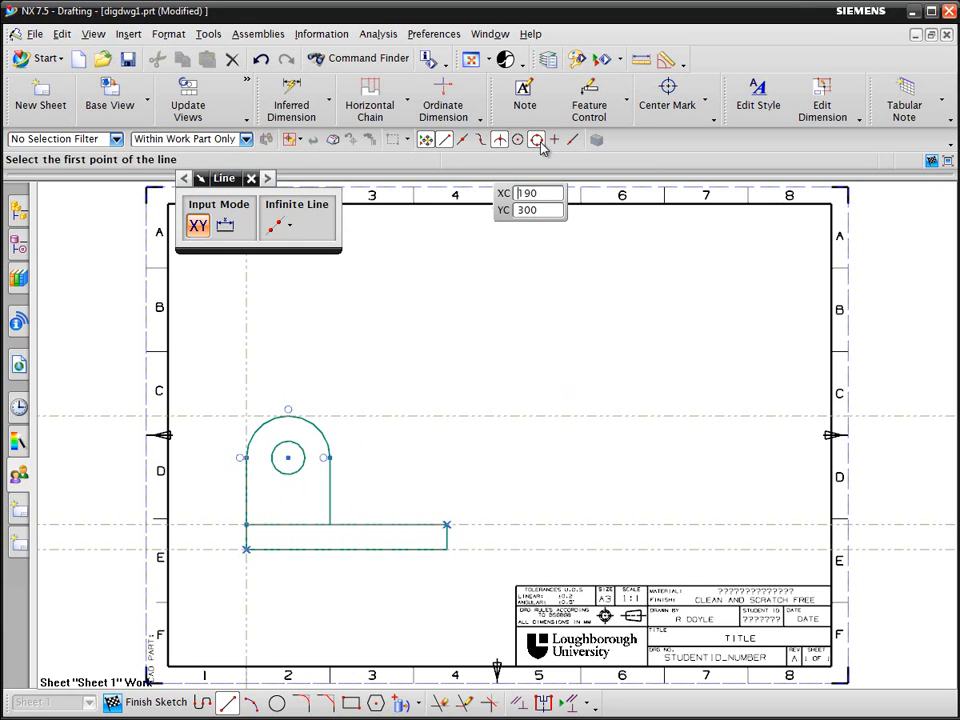
Draw infinite horizontal construction lines through the hole's centre and its top and bottom quadrants, switching from arc-centre to quadrant snapping, and leave the Line command
click(288, 457)
click(513, 449)
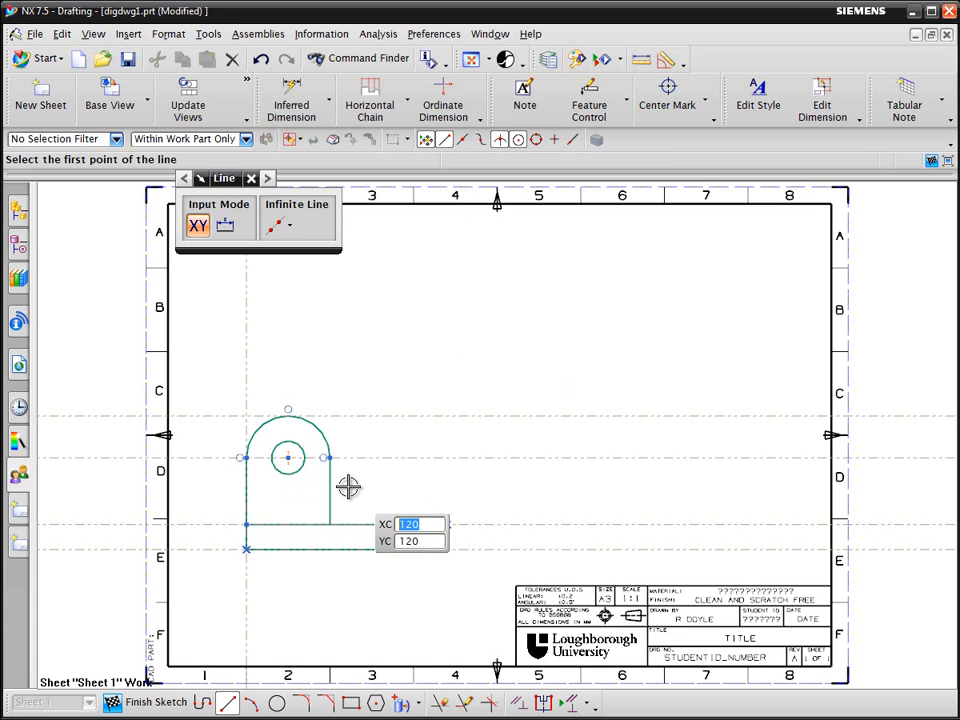
click(536, 139)
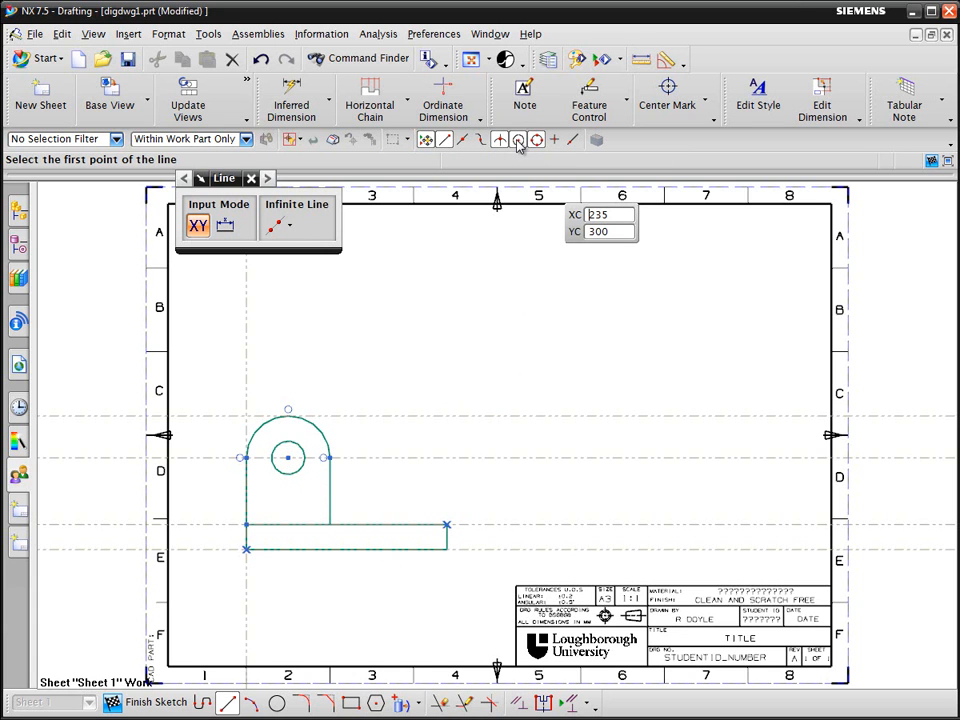
click(289, 452)
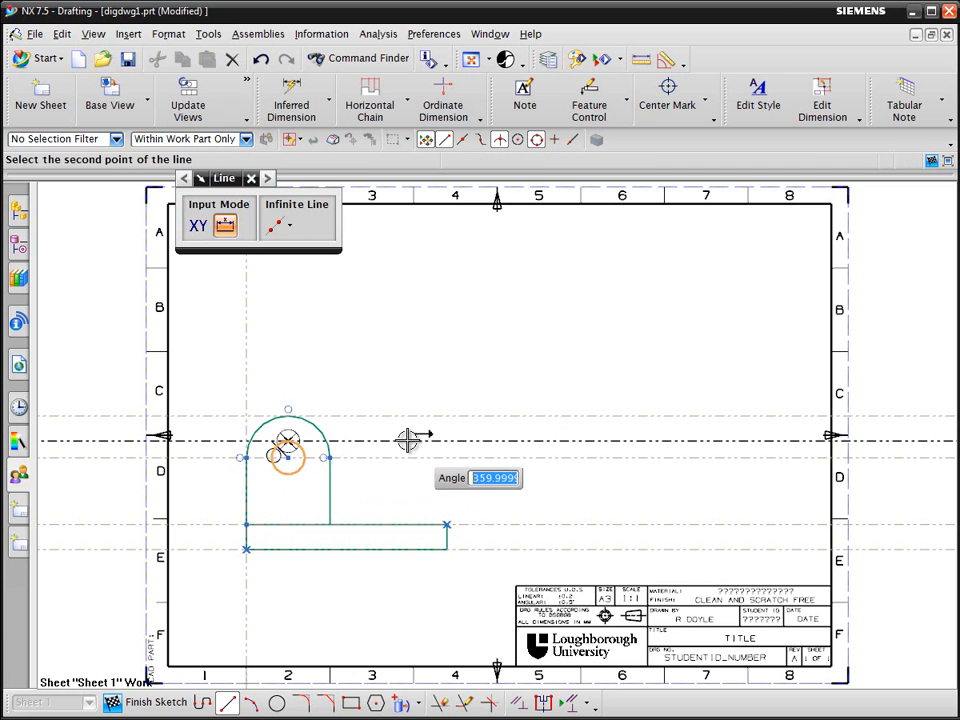
key(Escape)
click(287, 475)
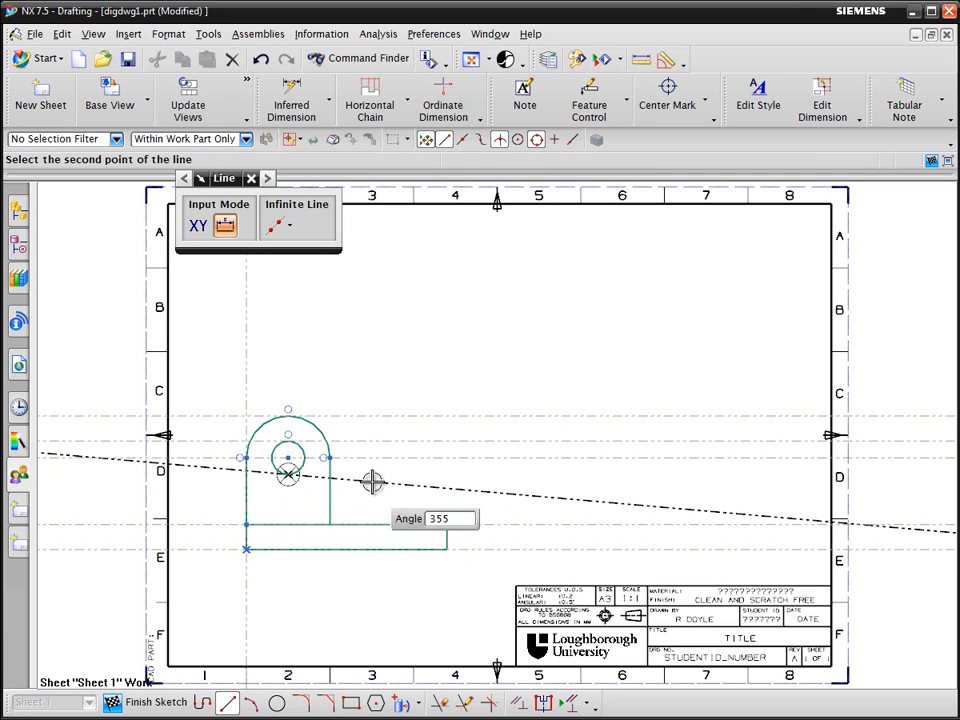
click(475, 472)
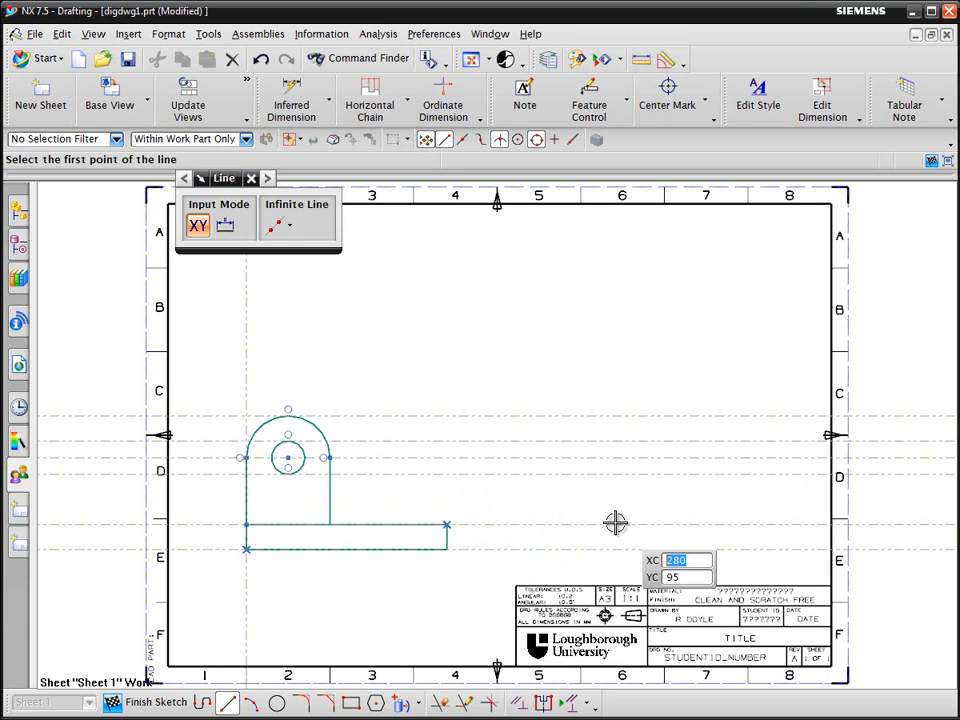
click(251, 178)
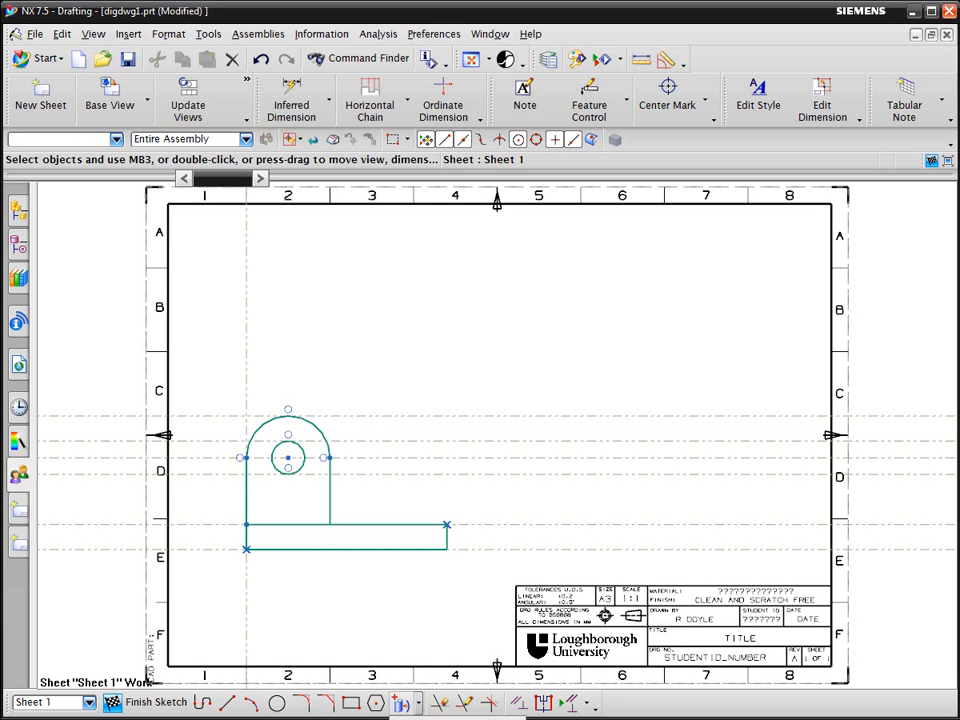
From the base's right edge, derive infinite vertical construction lines about 40 mm away and 60 mm beyond that, plus one 10 mm inside the farthest
click(400, 702)
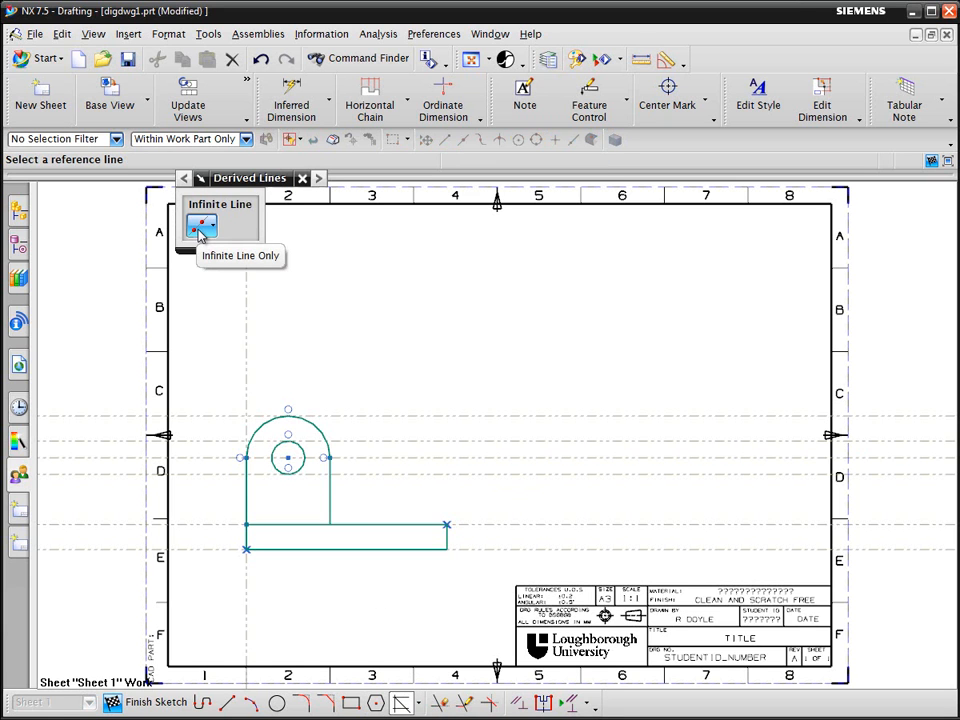
click(450, 524)
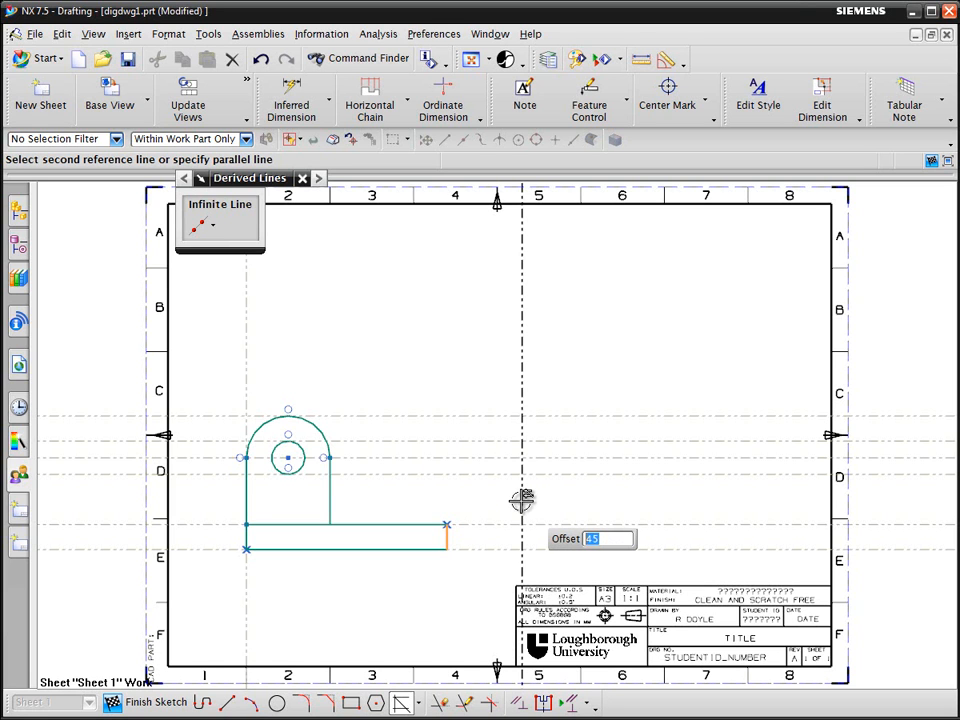
click(517, 500)
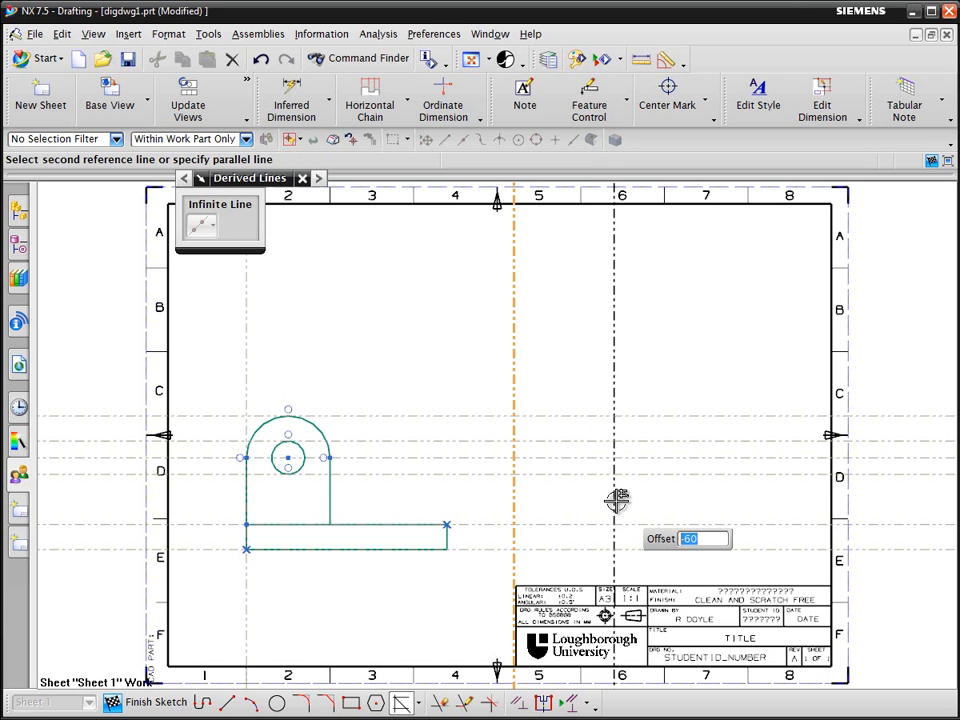
text(0)
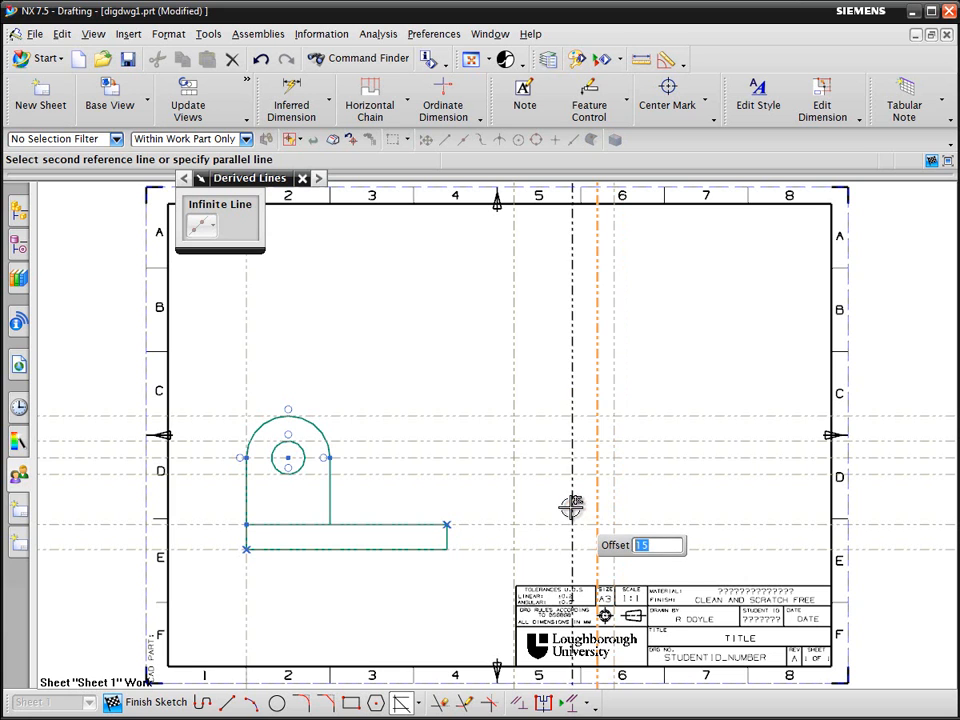
click(303, 180)
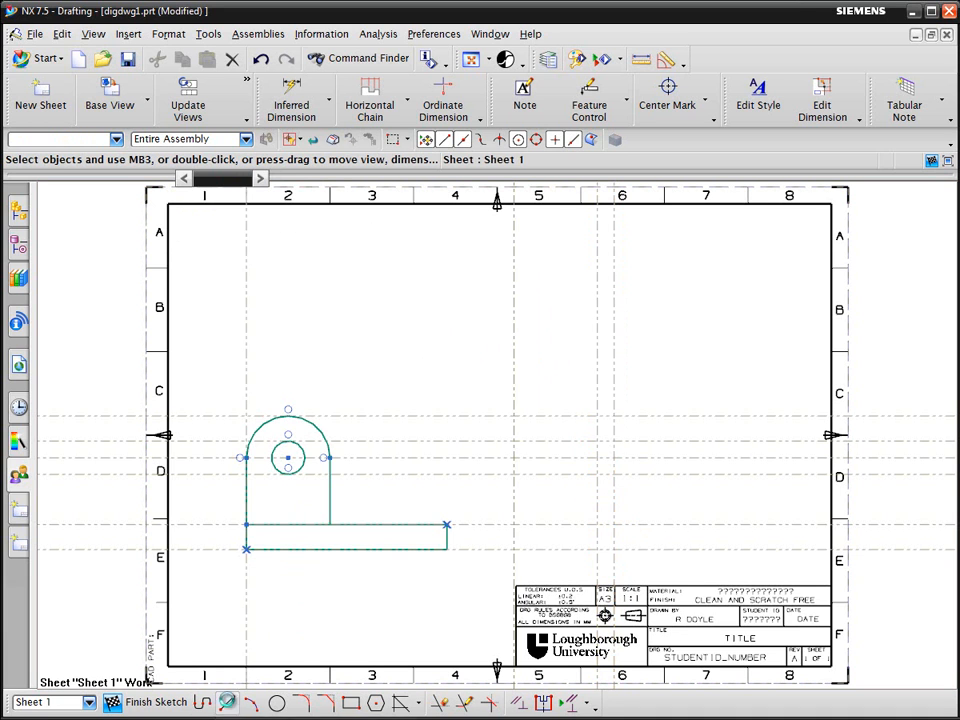
Draw a finite line for the side view's bottom edge between the outer two new vertical construction lines, along the lowest horizontal one
click(228, 704)
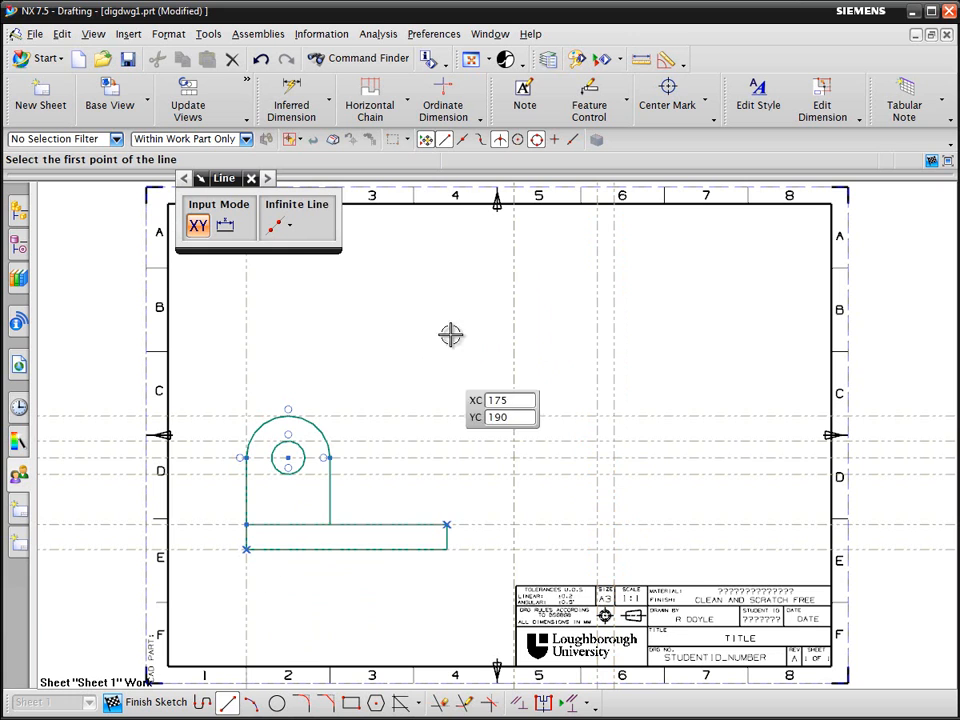
click(499, 140)
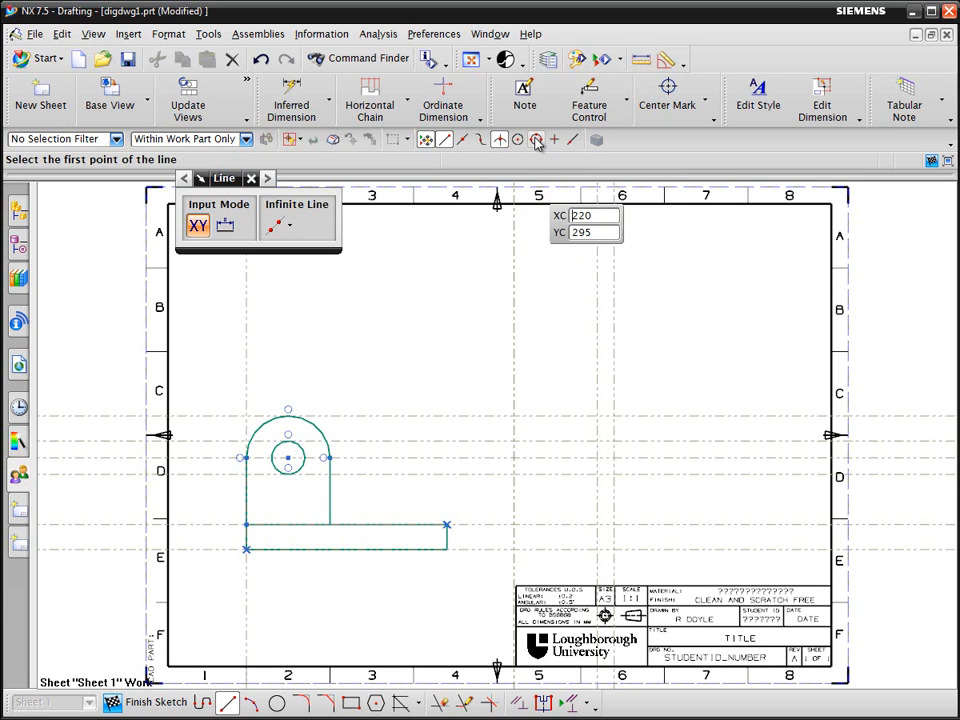
click(514, 551)
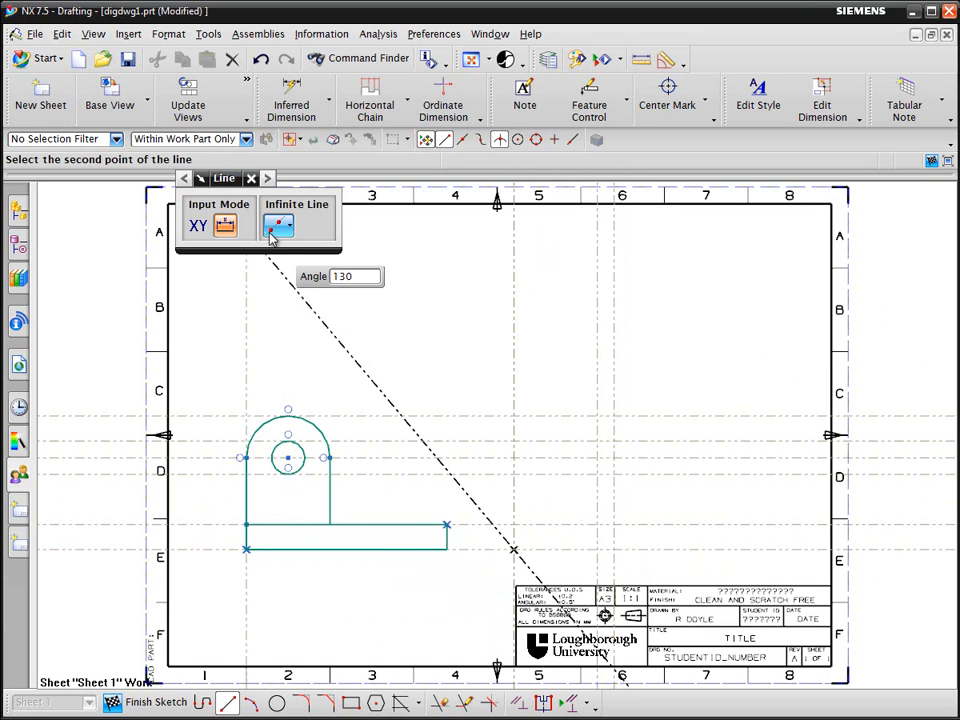
right_click(565, 505)
click(605, 515)
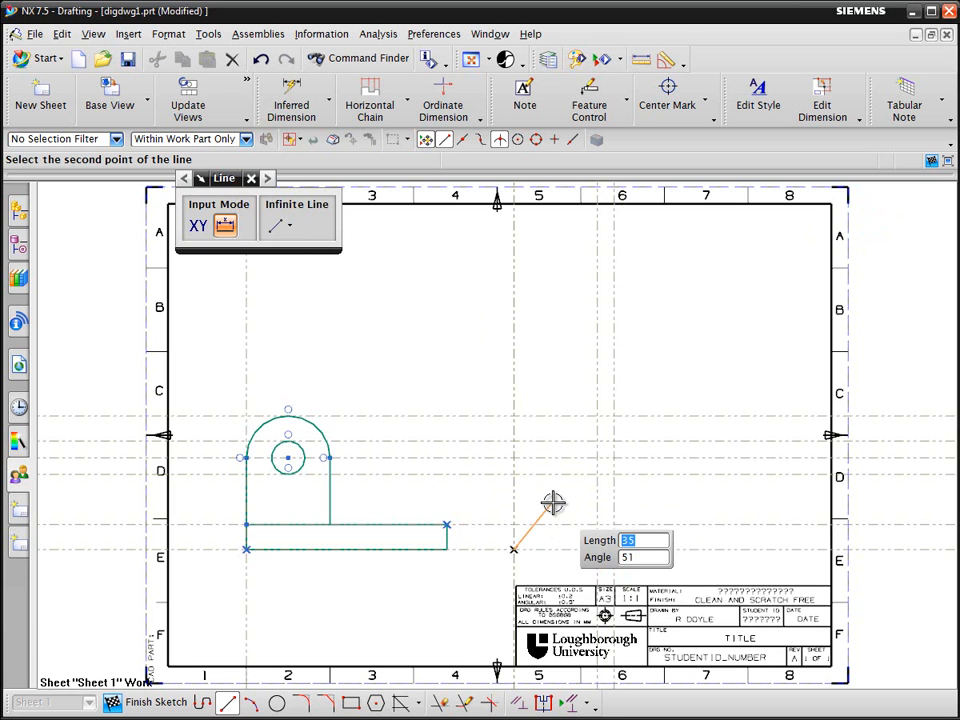
click(615, 549)
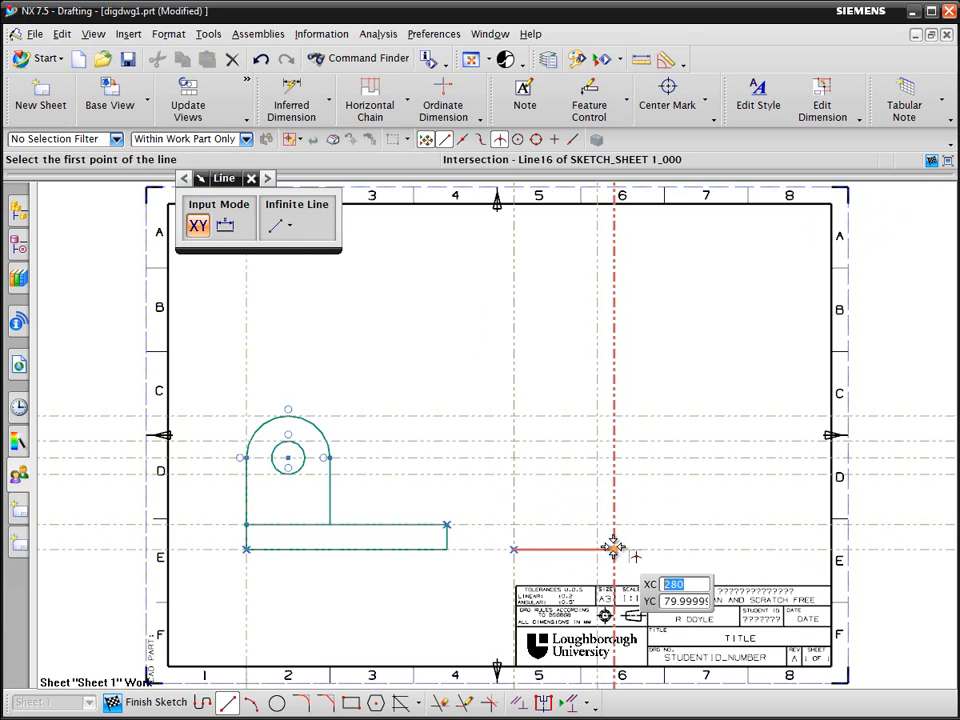
Draw the right, top and left edges of the side view's base rectangle, snapping to the construction line intersections
click(614, 549)
click(616, 528)
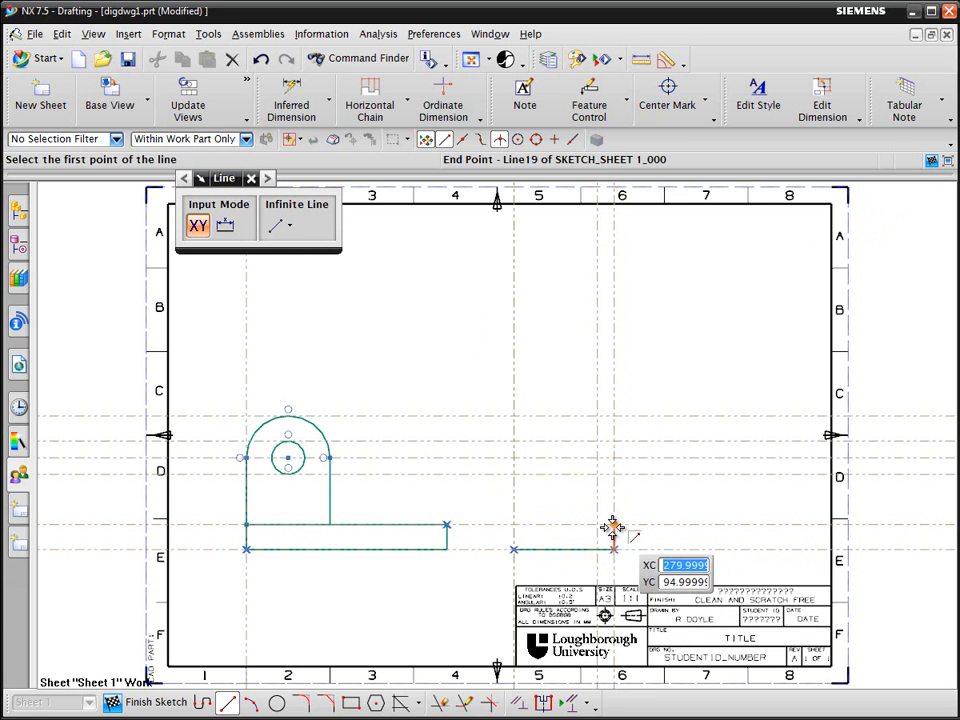
click(613, 527)
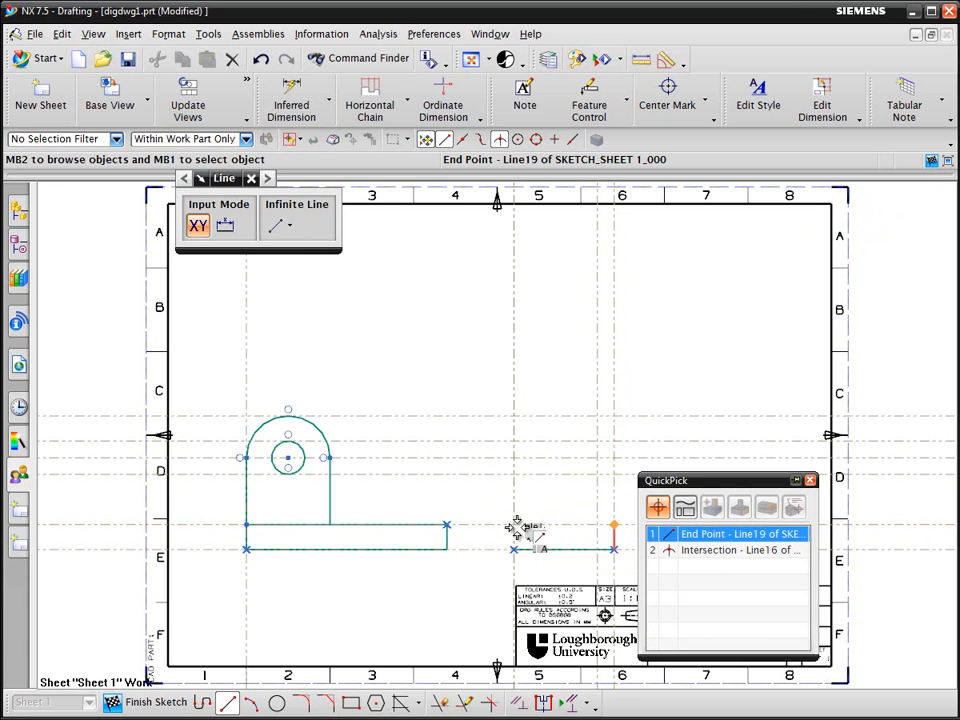
click(679, 553)
click(513, 524)
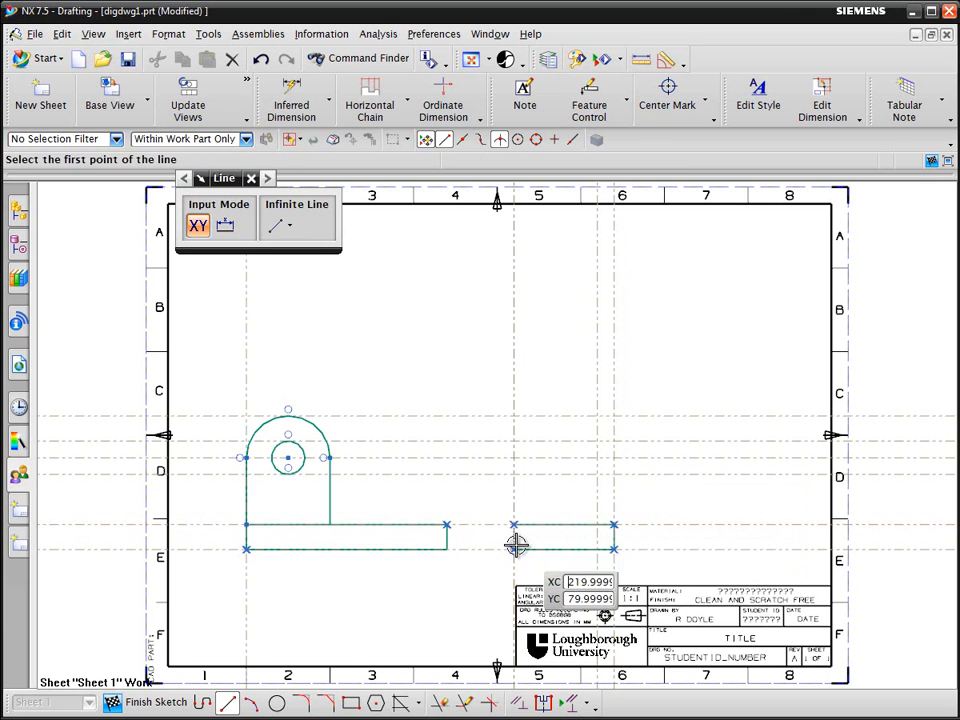
click(514, 548)
click(513, 524)
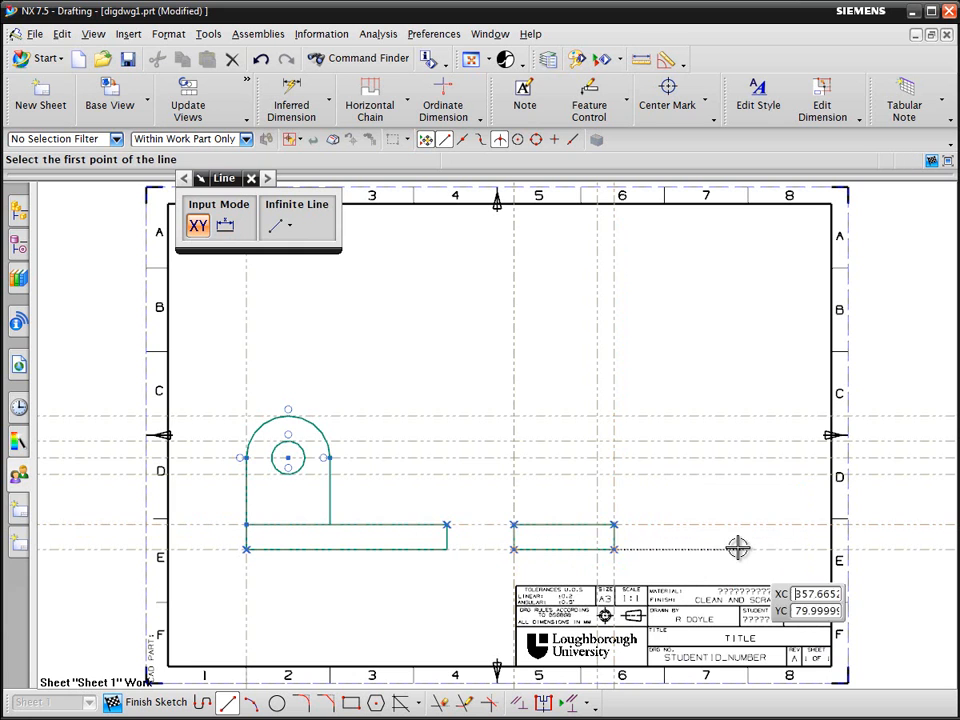
Draw the side view's 10 mm thick upright from the base's top edge to the projected arc top, flush with the base's right edge
click(614, 524)
click(615, 414)
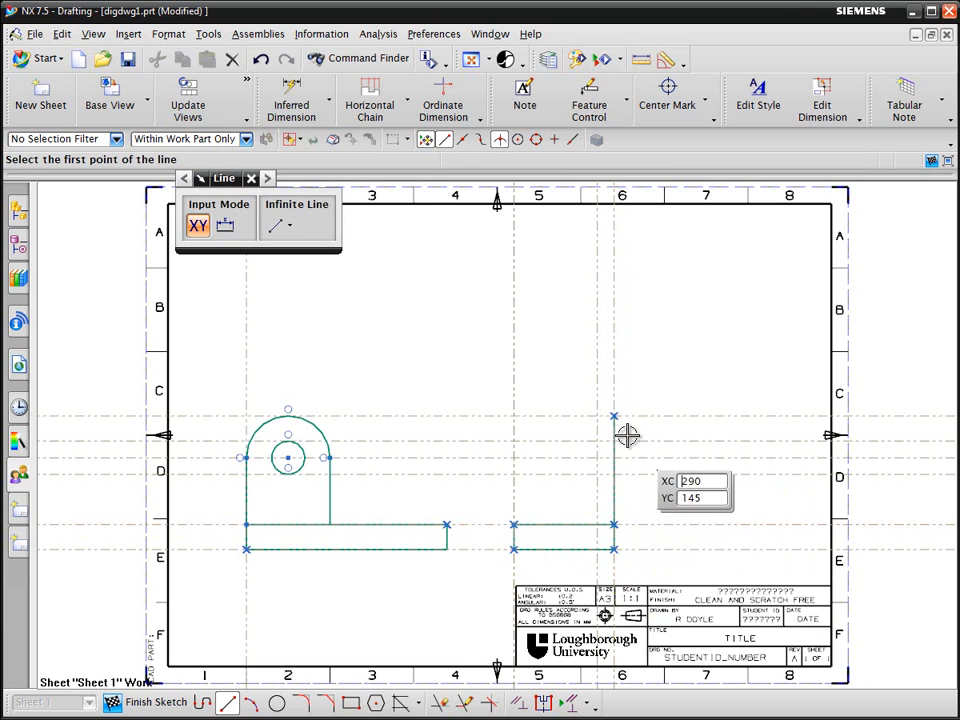
click(616, 415)
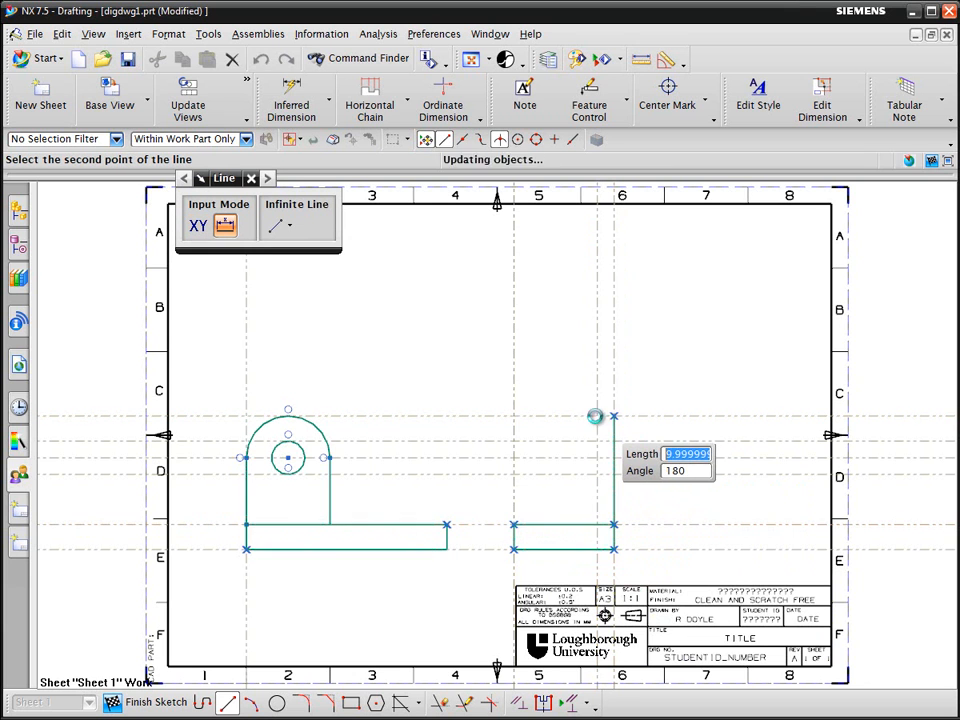
click(597, 416)
click(597, 416)
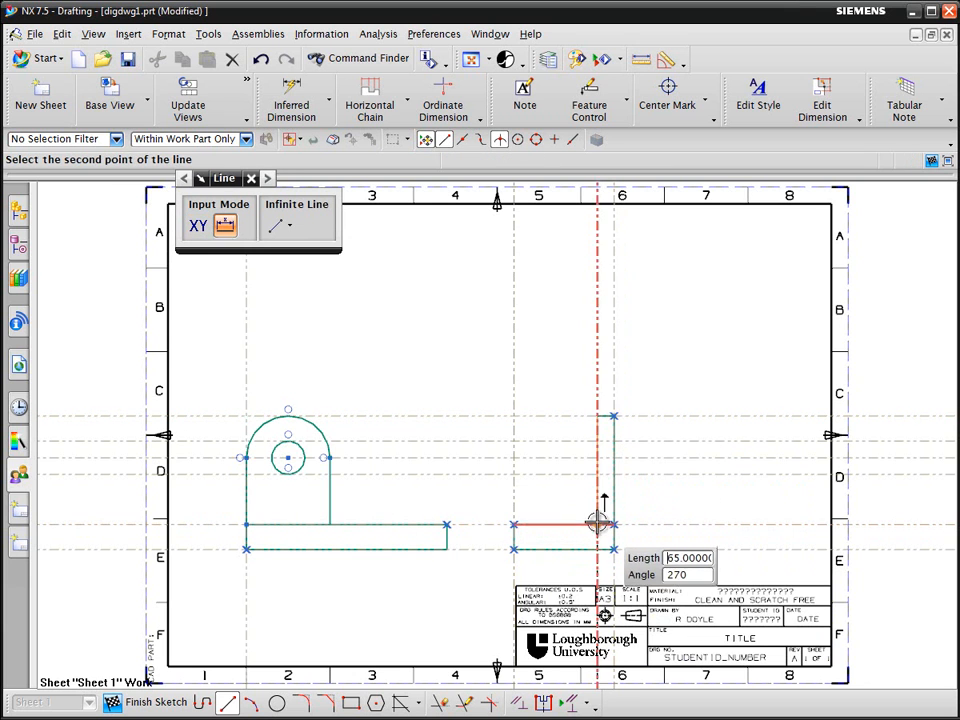
click(597, 524)
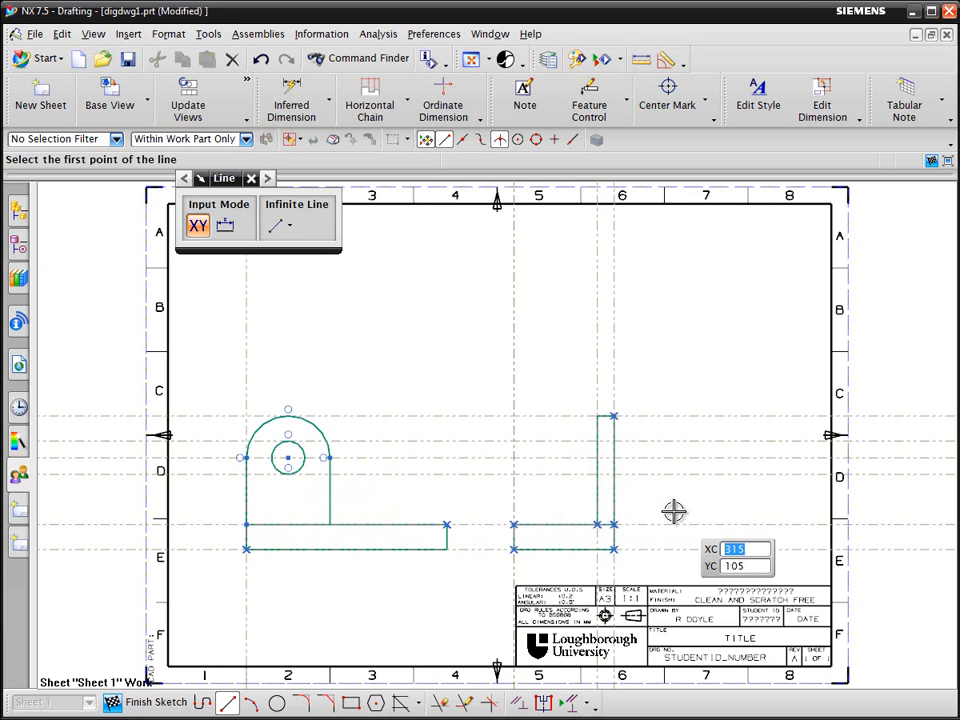
Draw two horizontal lines across the side view's upright at the projected bottom and top of the hole
click(597, 474)
click(614, 474)
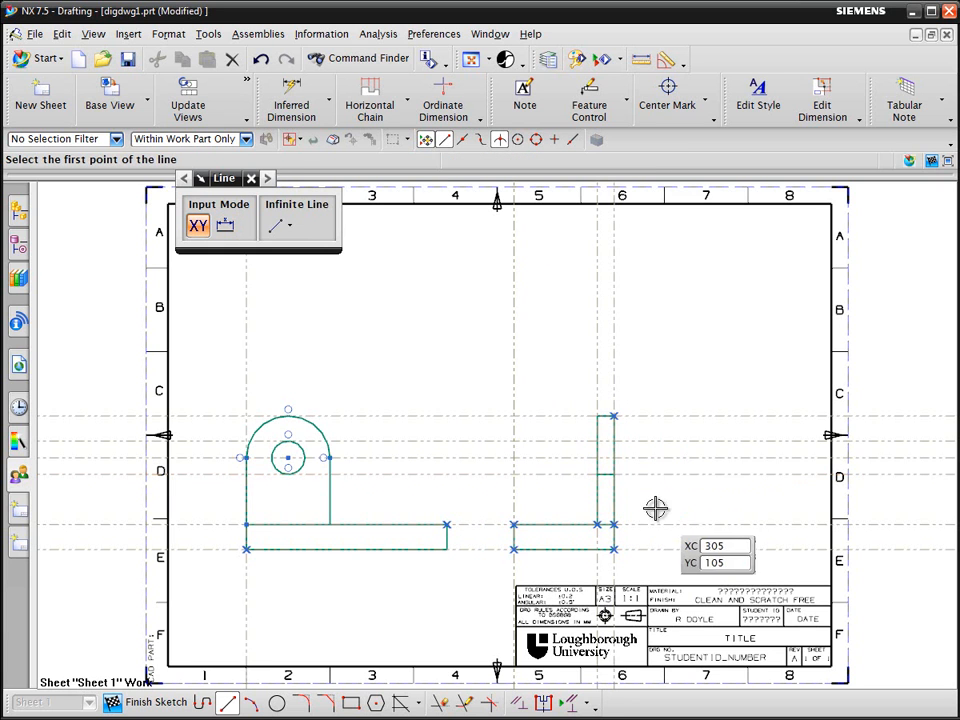
click(597, 441)
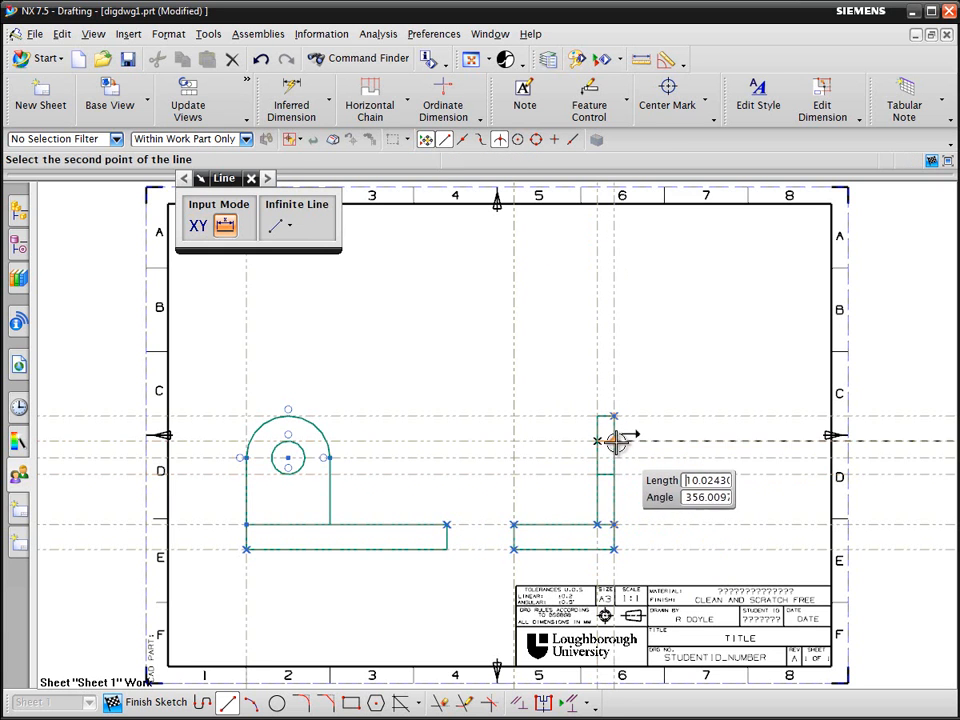
click(614, 441)
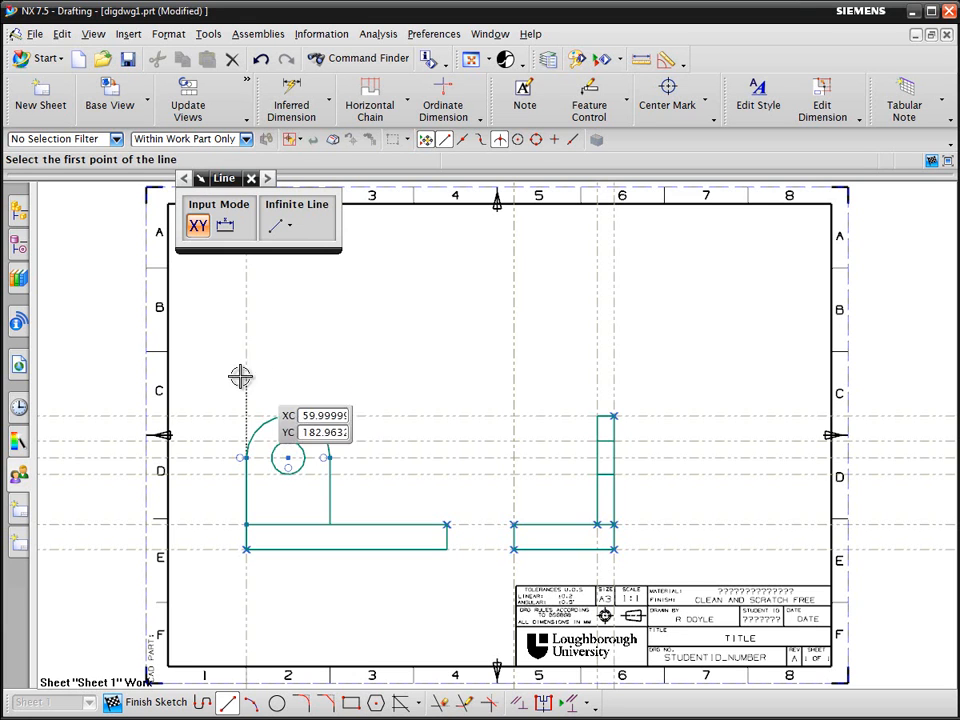
Derive a horizontal construction line offset 25 mm above the line through the arc's top quadrant
click(404, 704)
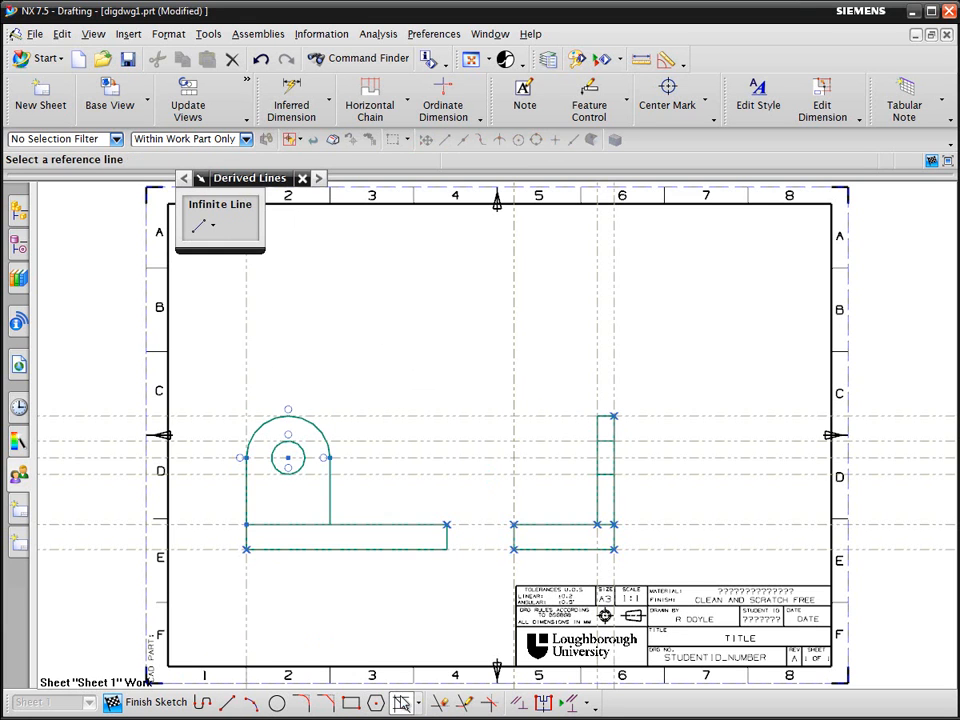
click(358, 414)
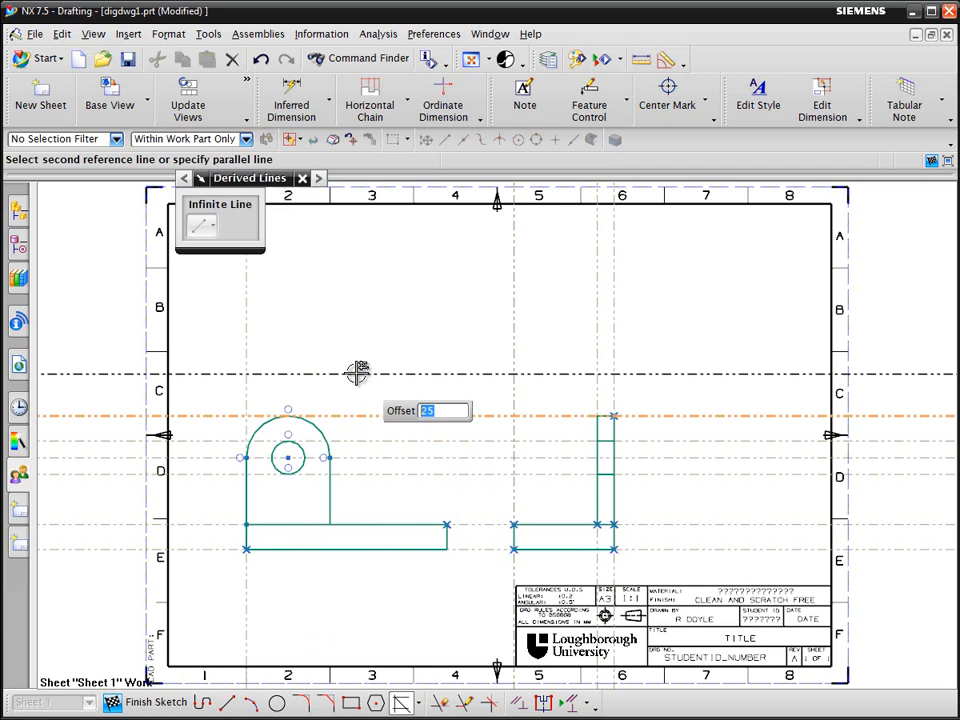
click(358, 372)
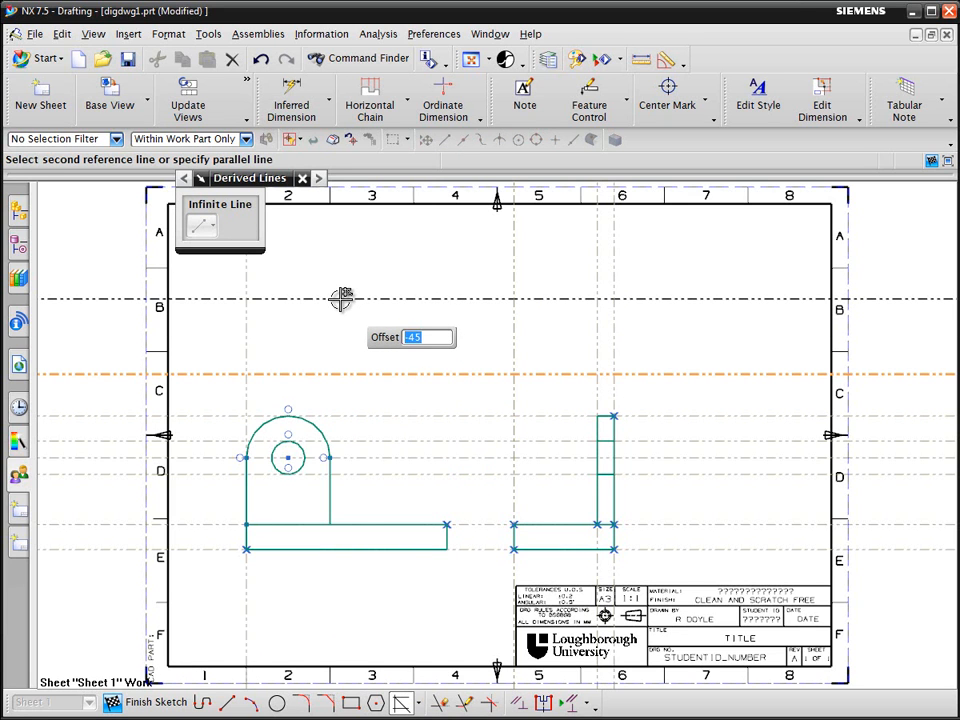
key(Escape)
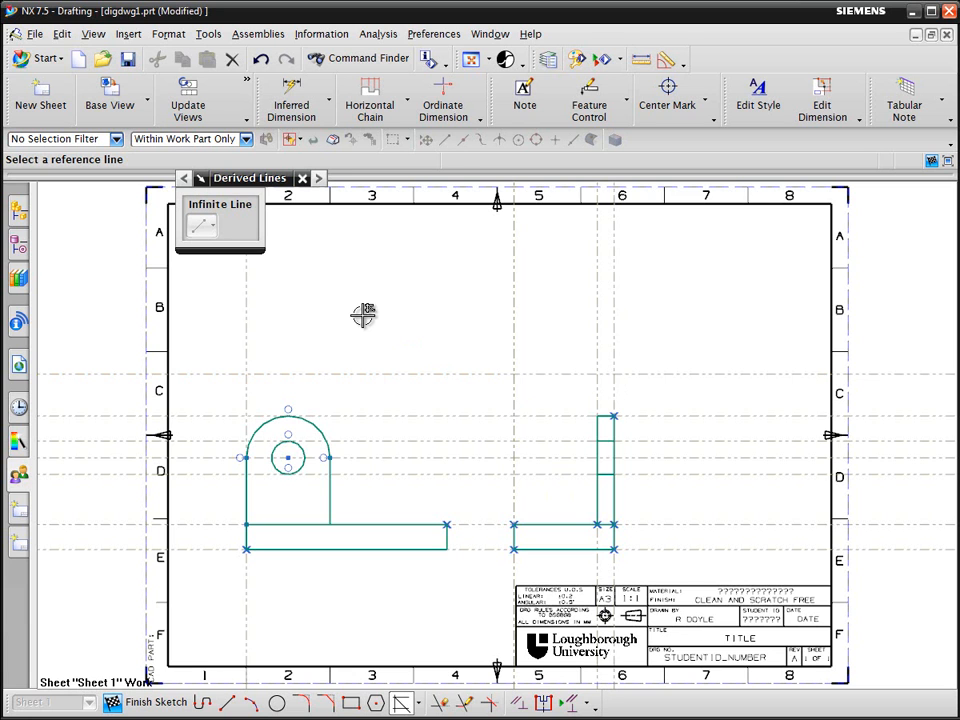
Derive an infinite bisector between the uppermost horizontal construction line and the side view's left vertical one, and leave the Derived Lines command
click(551, 373)
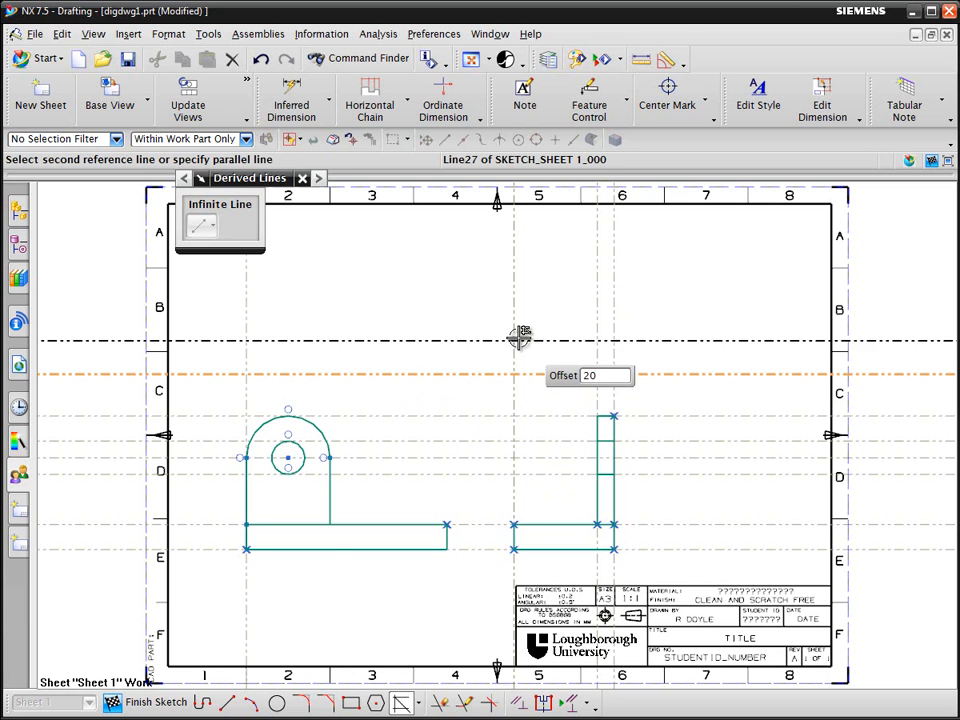
click(514, 332)
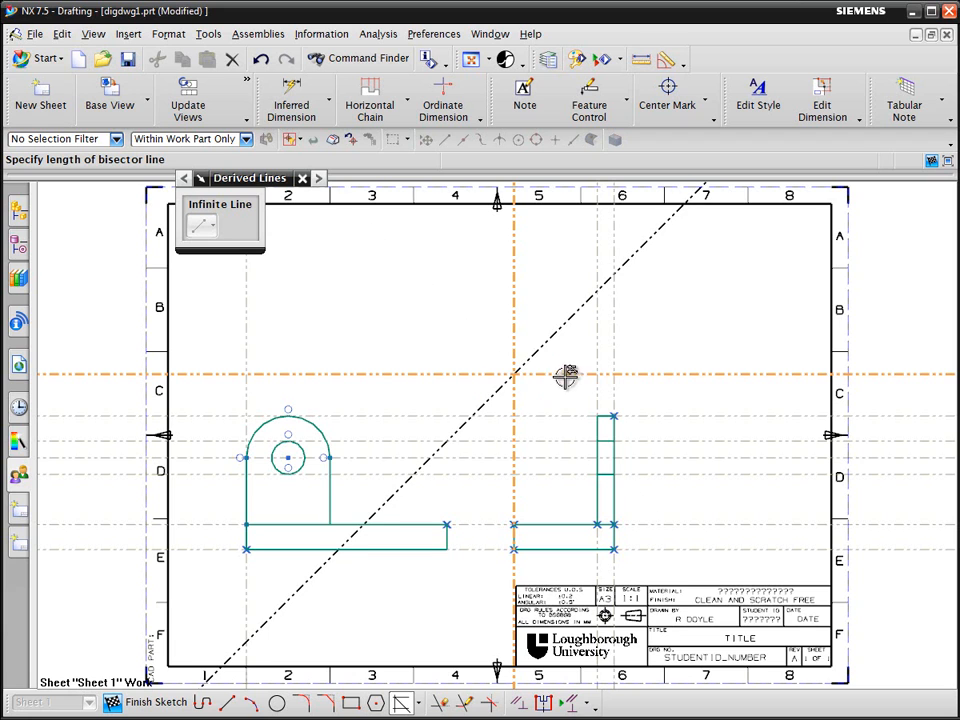
click(560, 313)
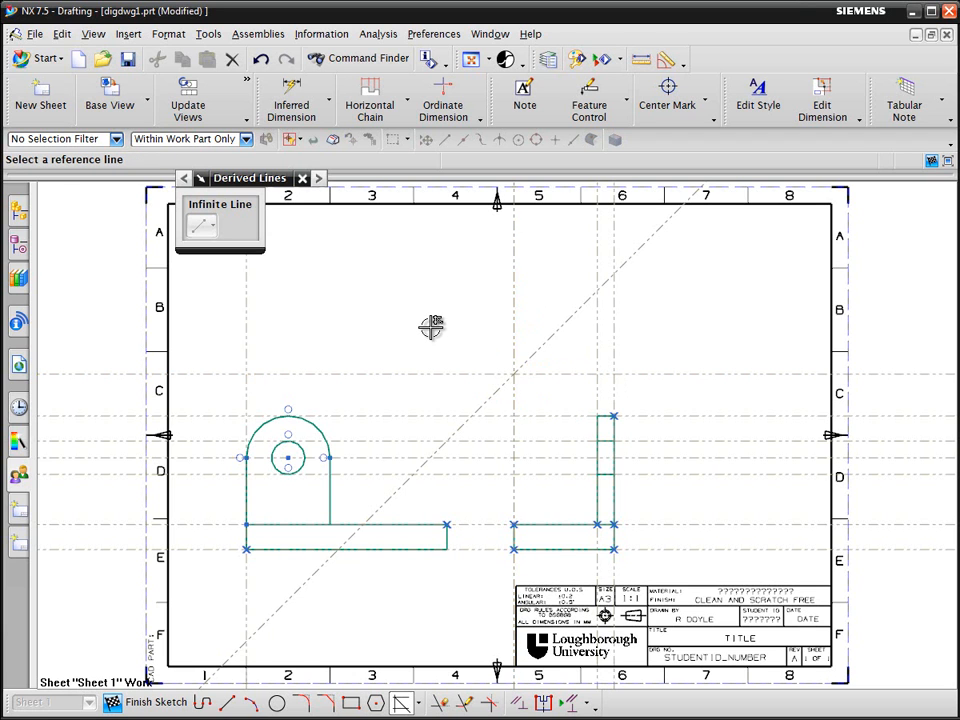
click(302, 179)
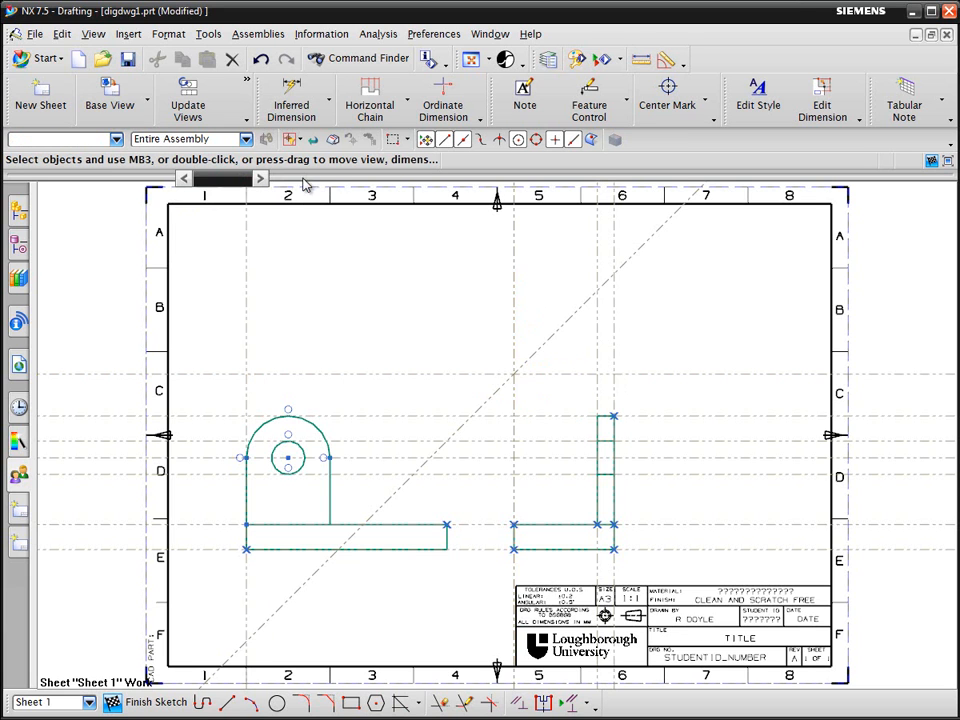
Draw two infinite horizontal construction lines through the bisector's intersections with the vertical construction lines on both sides of the side view's upright
click(227, 704)
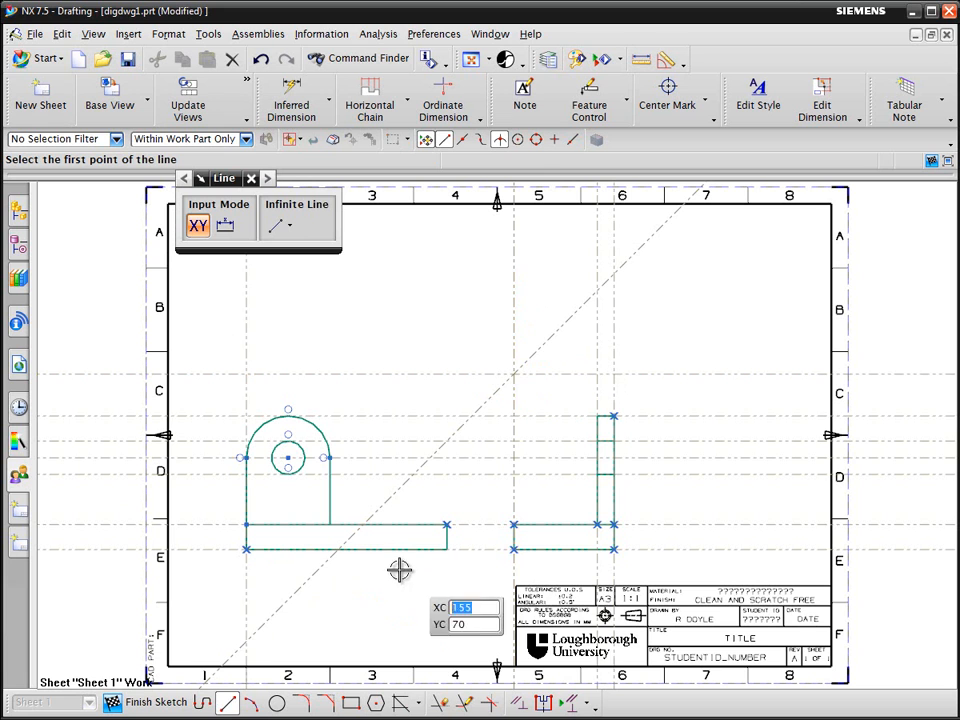
click(513, 549)
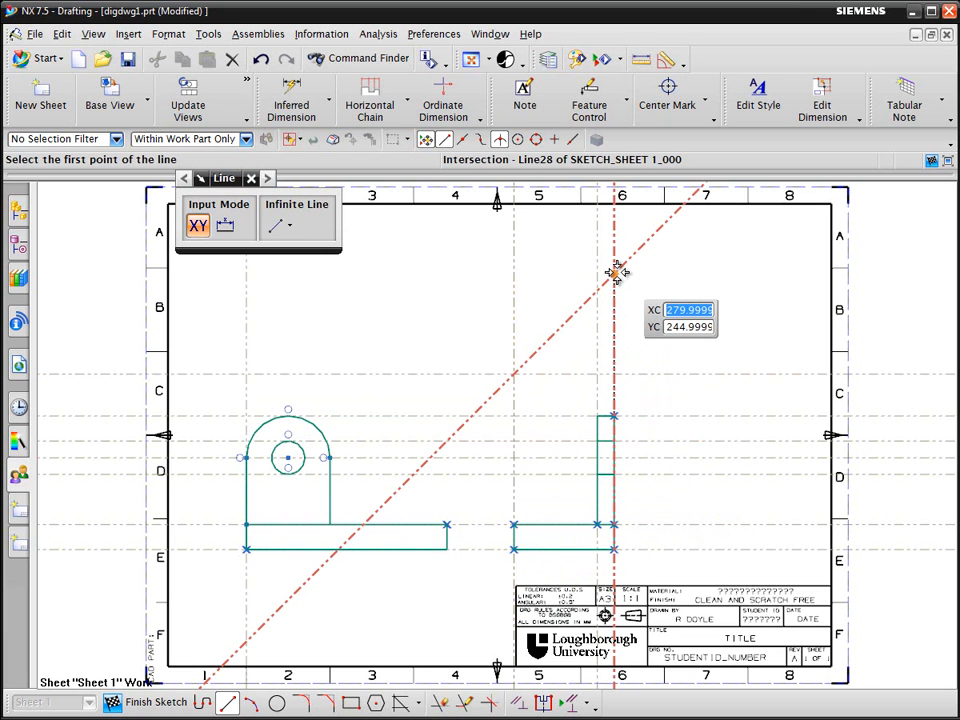
click(615, 272)
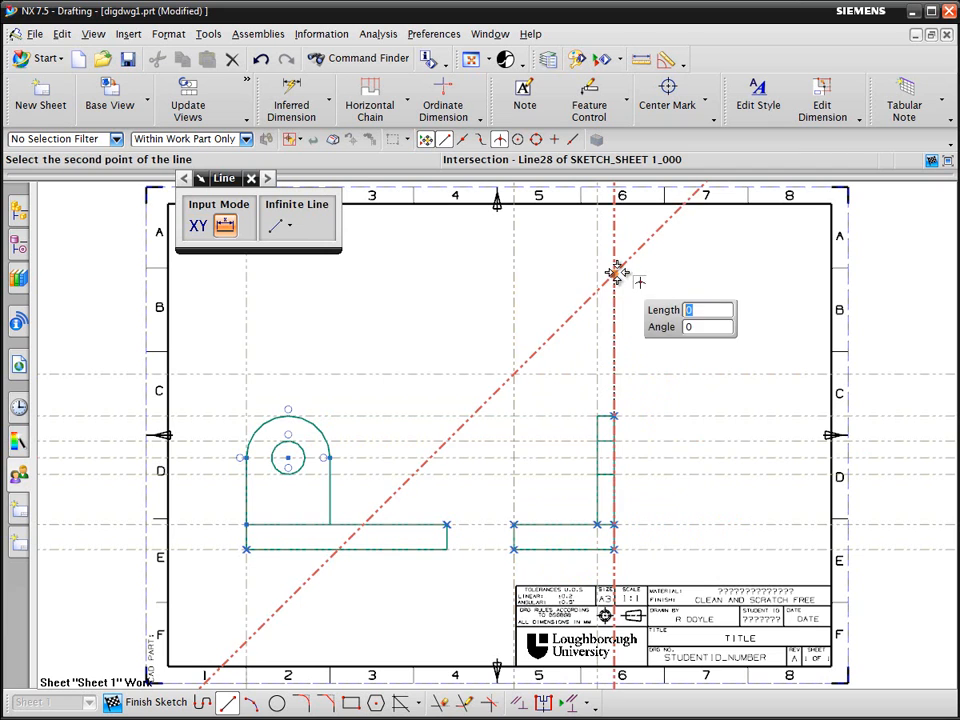
right_click(372, 282)
key(Down)
key(Down)
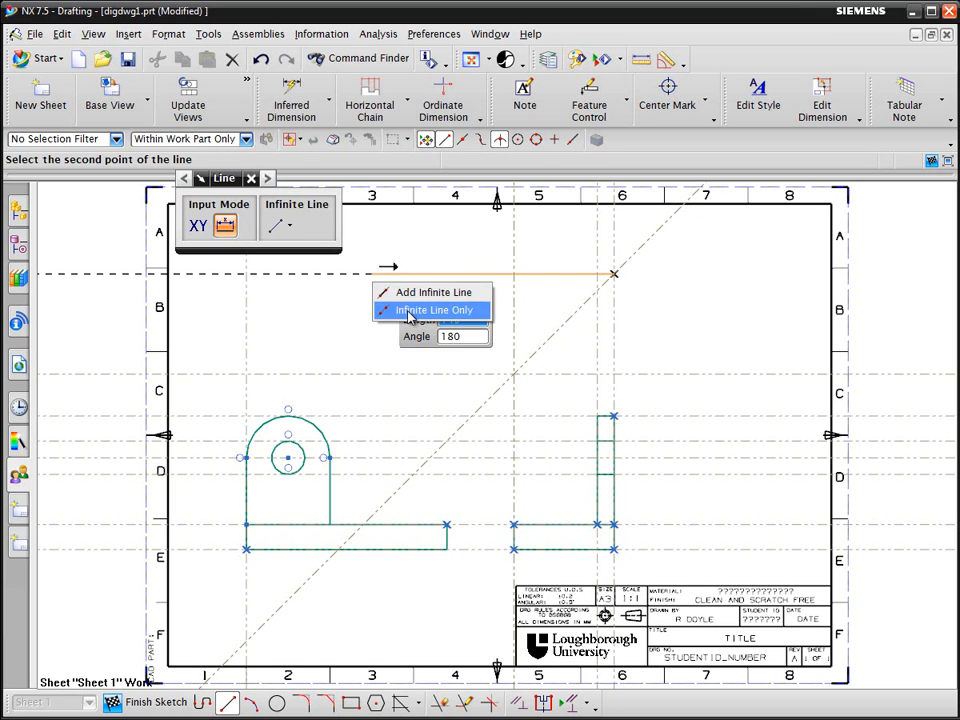
key(Return)
click(372, 282)
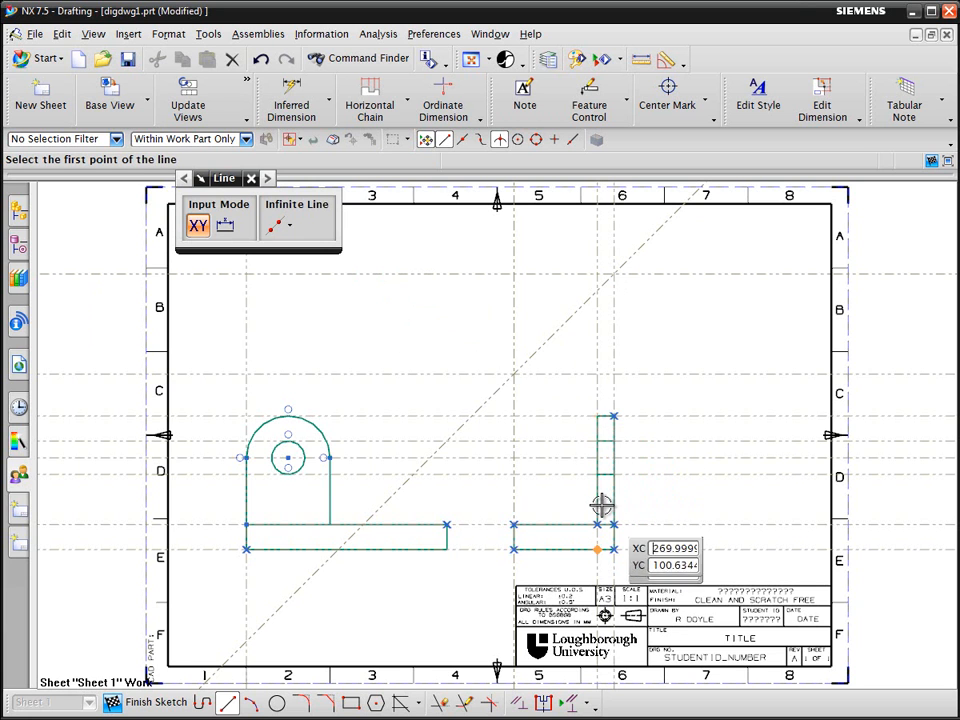
click(596, 289)
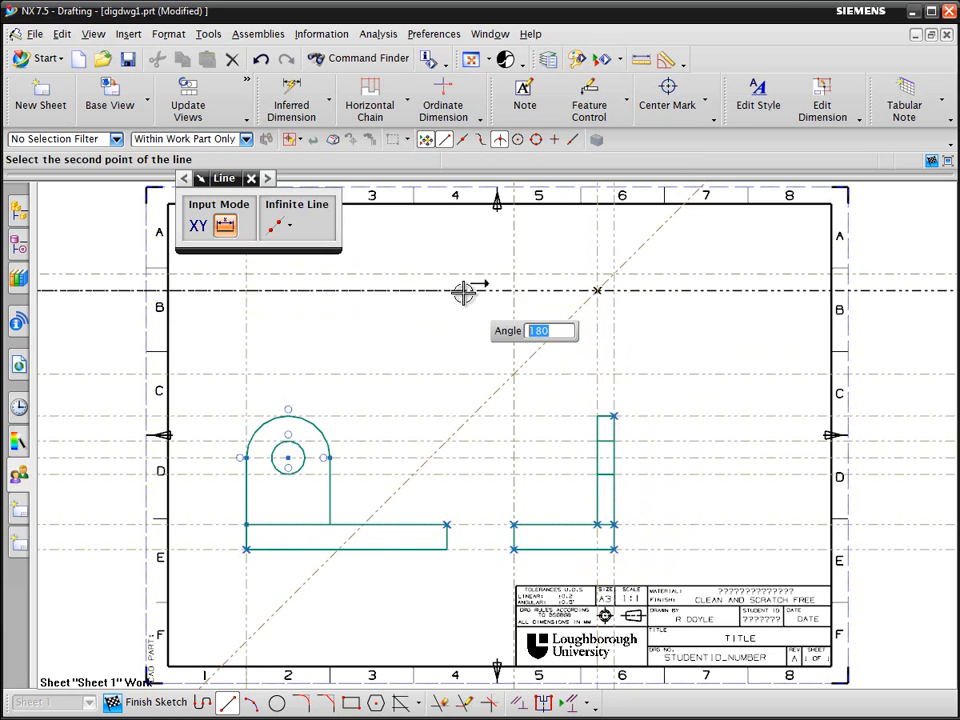
key(Escape)
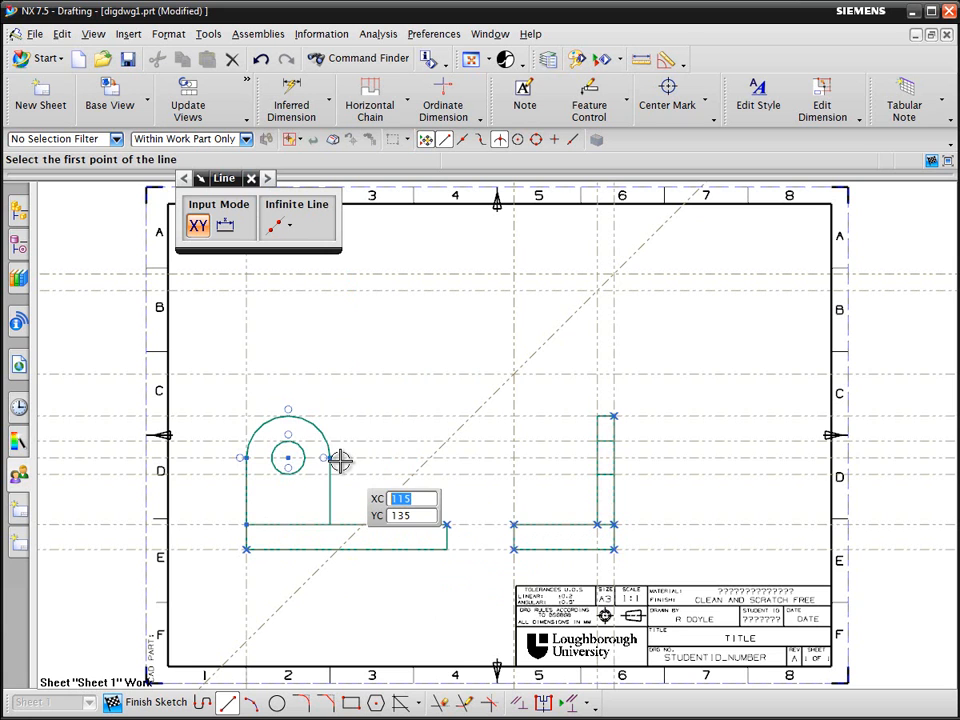
Draw infinite vertical construction lines through the right ends of the front view's base and rounded upright
click(447, 522)
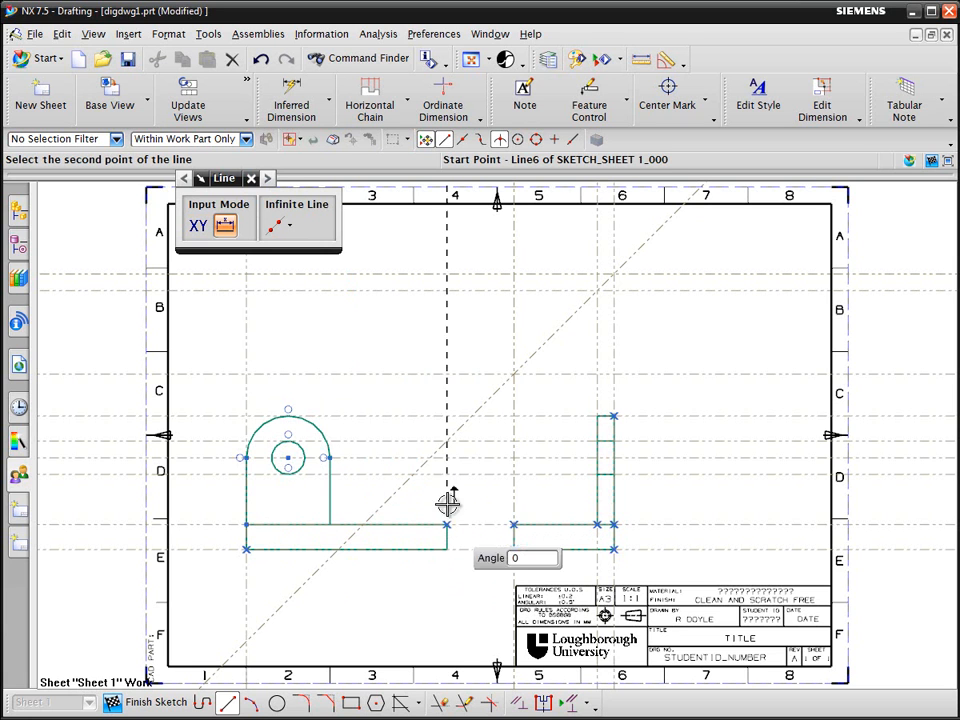
click(451, 337)
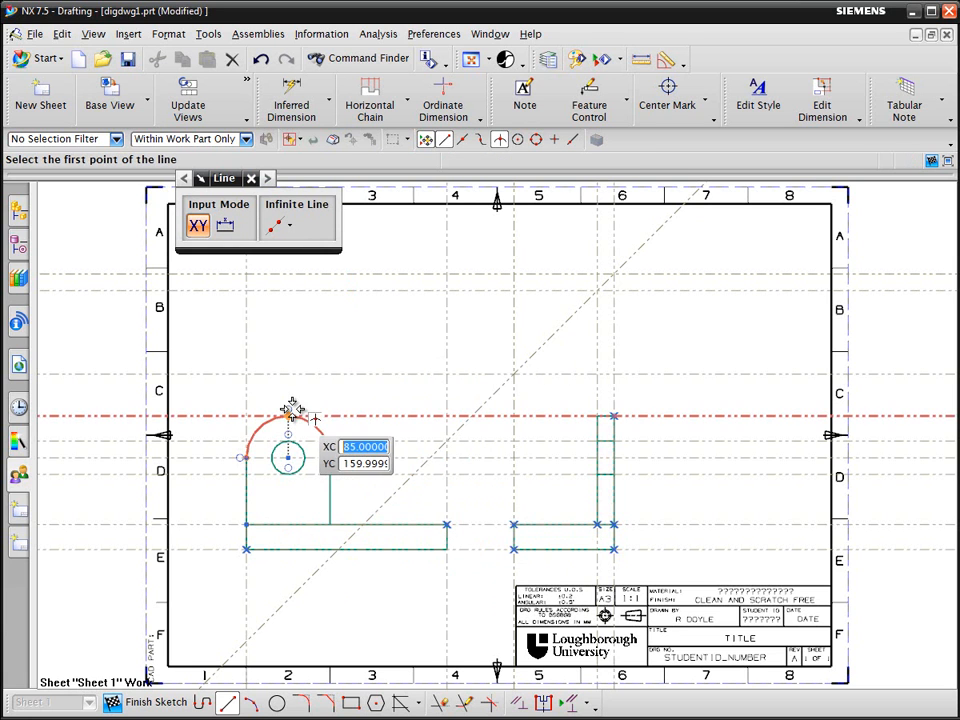
click(330, 458)
click(332, 335)
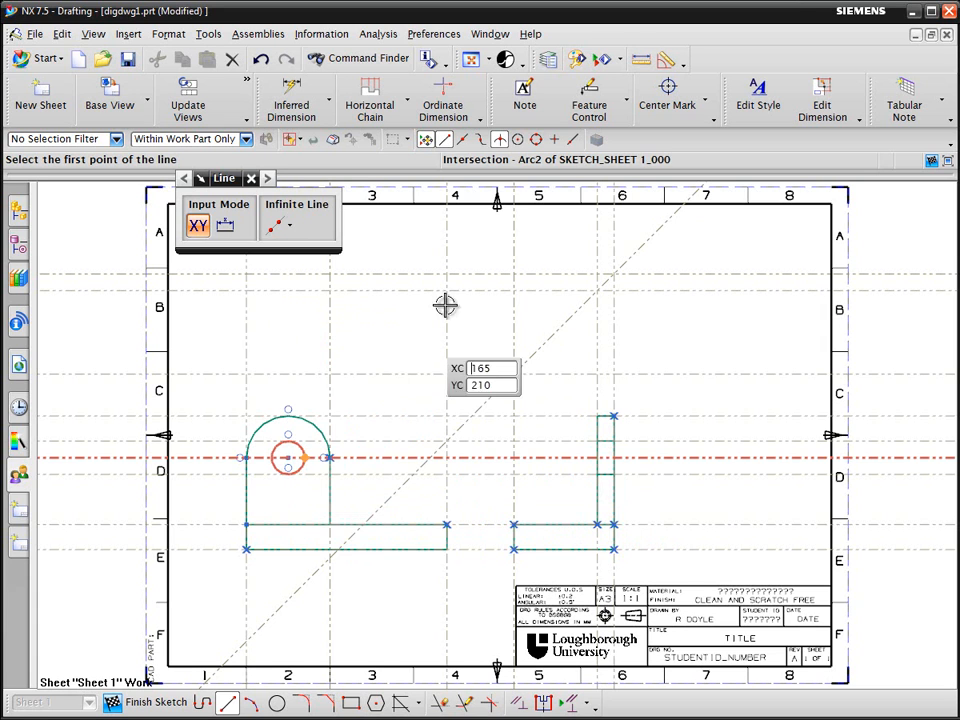
Enable quadrant point snapping and draw infinite vertical construction lines through the right and left quadrants of the front view's hole
click(537, 141)
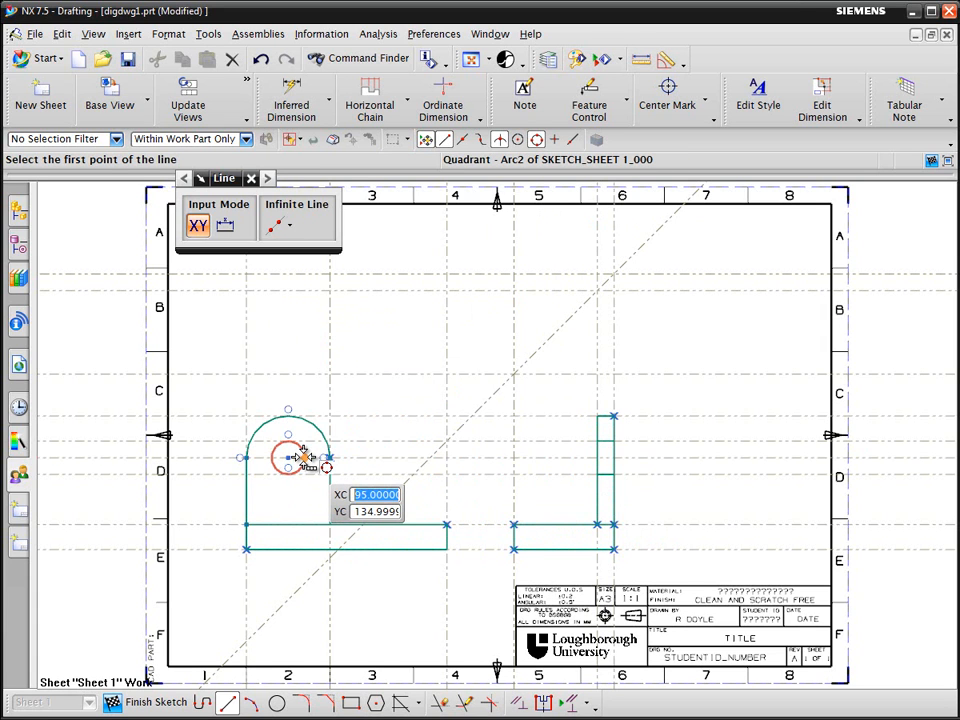
click(303, 458)
click(390, 463)
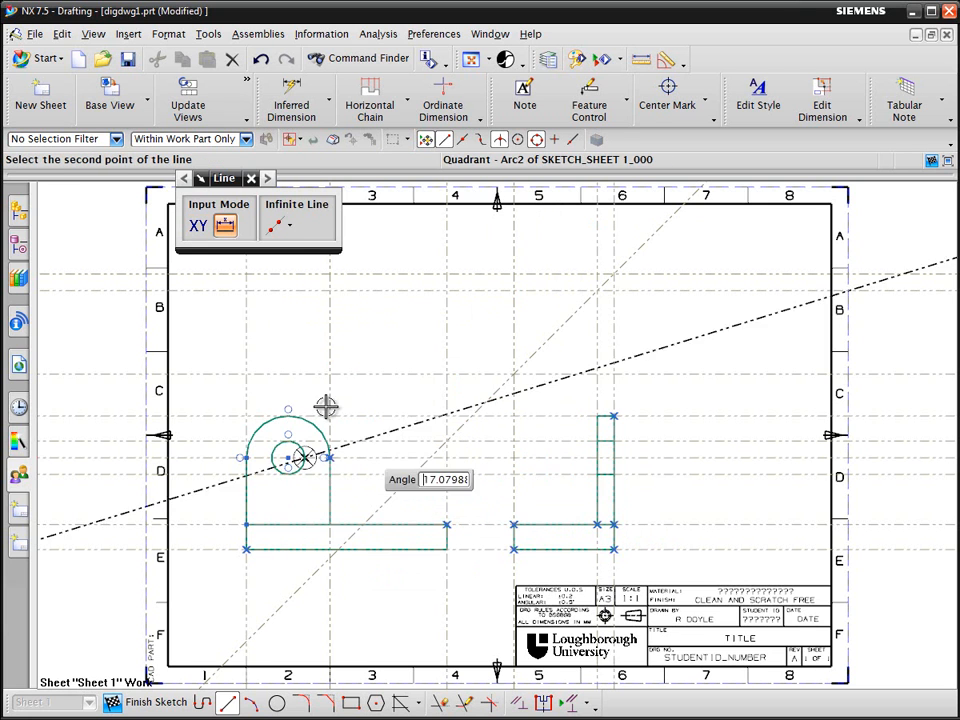
click(306, 345)
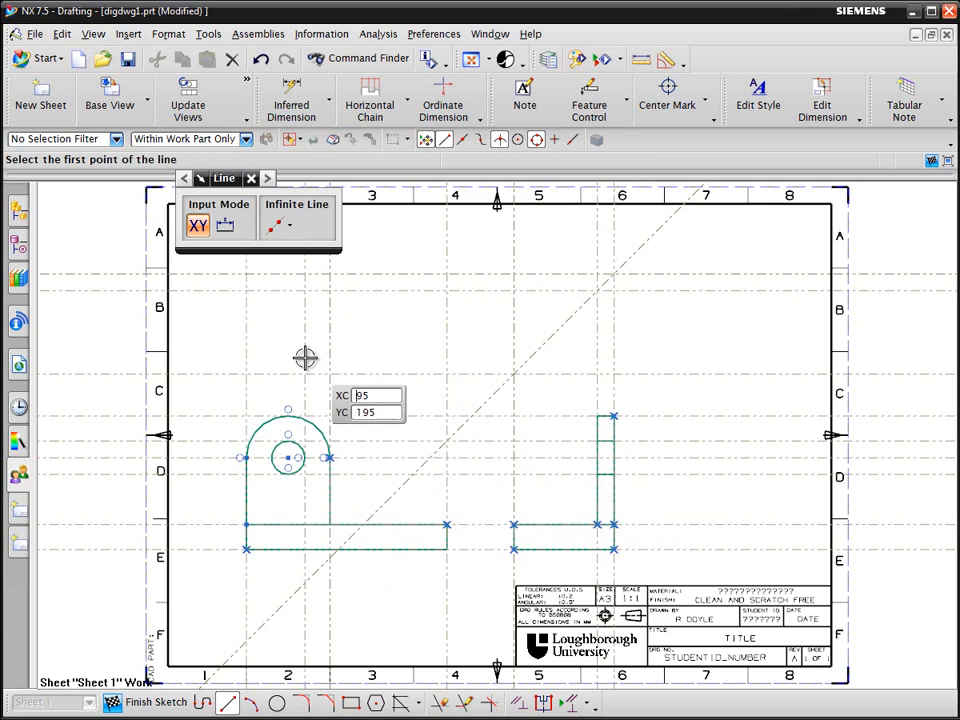
click(274, 457)
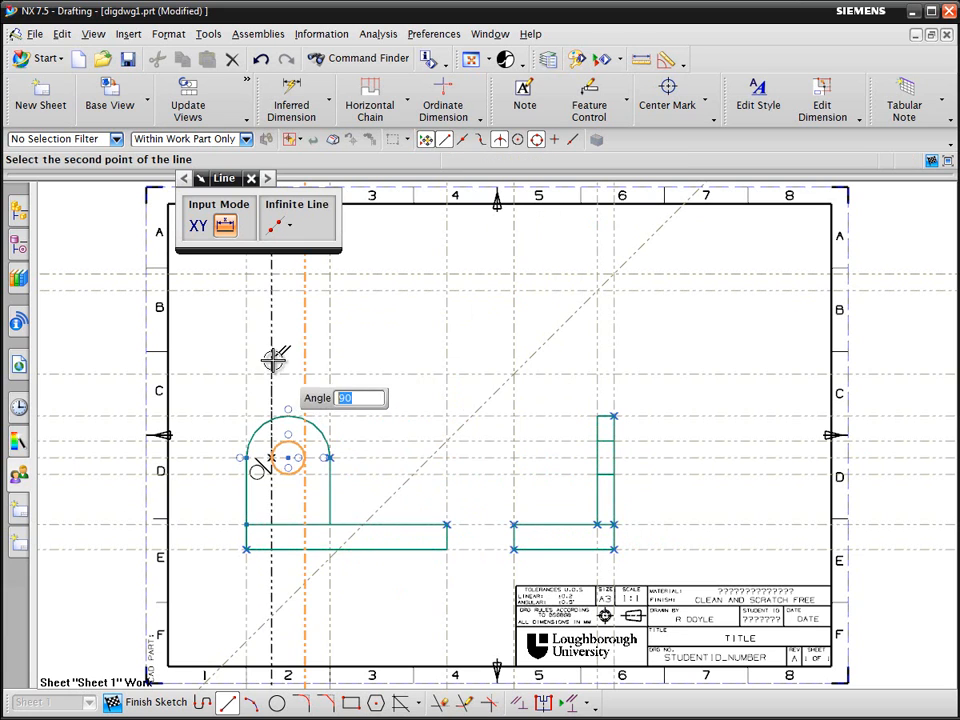
click(274, 360)
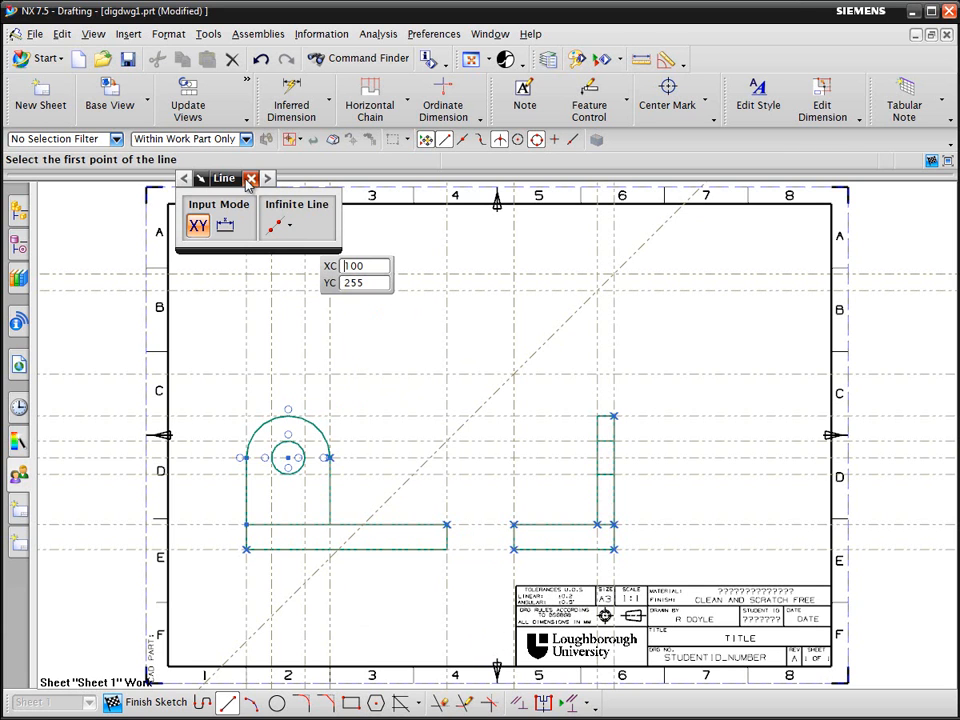
Set the Line command to segments only and draw the plan view's left edge and 120 mm long back edge on the projected lines
right_click(365, 333)
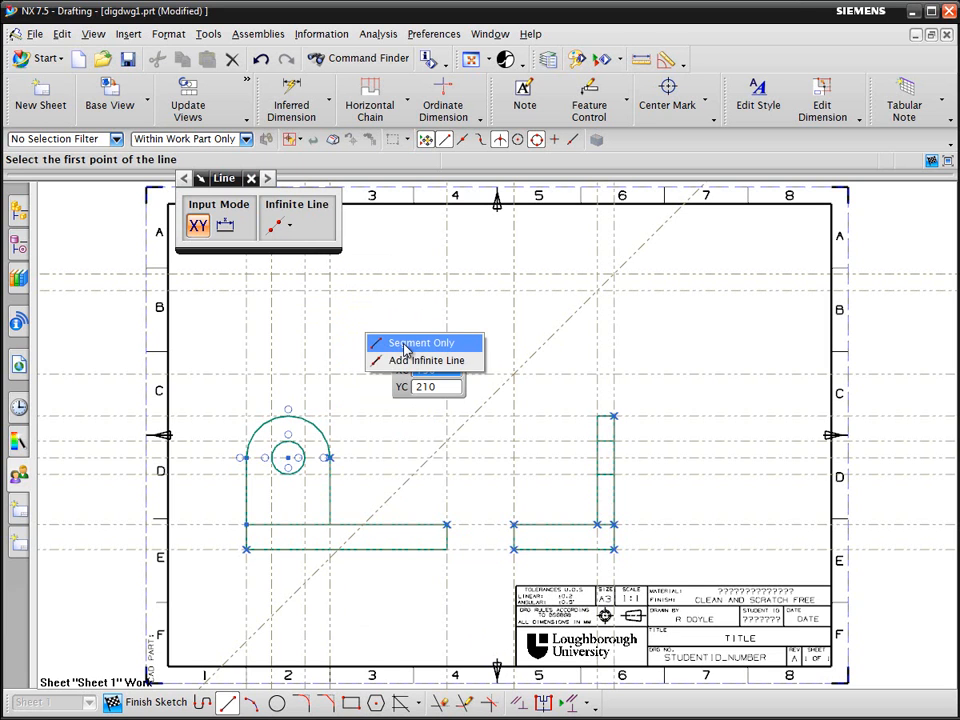
click(405, 345)
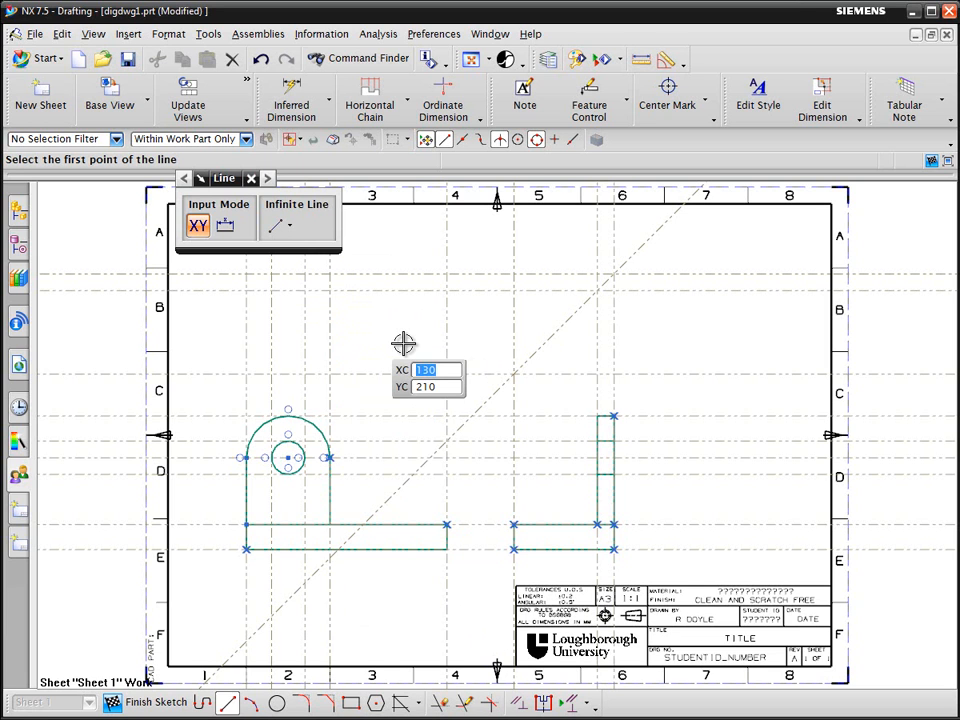
click(245, 373)
click(246, 274)
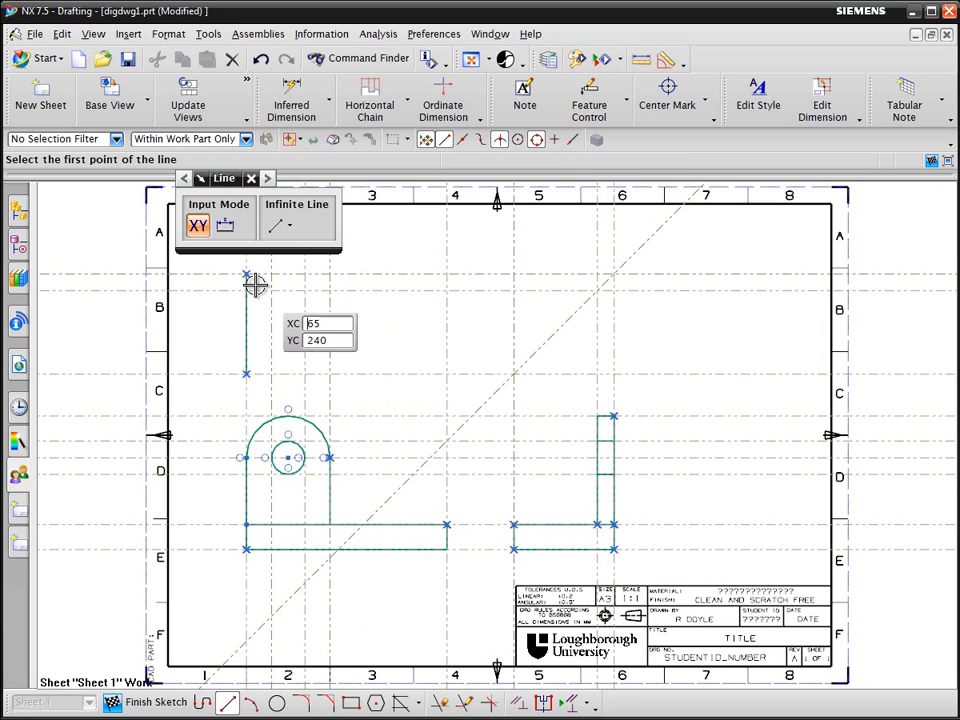
click(246, 274)
click(446, 273)
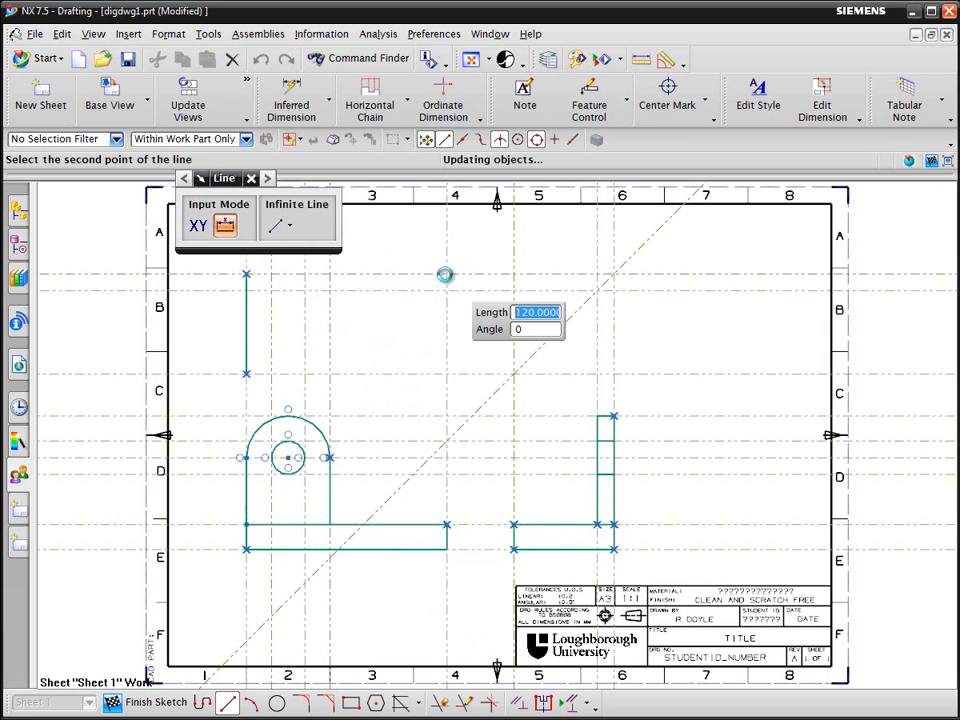
Draw the upright's front and right edges at the back left corner of the plan view, following the projected lines
click(247, 290)
click(330, 290)
click(330, 274)
click(330, 290)
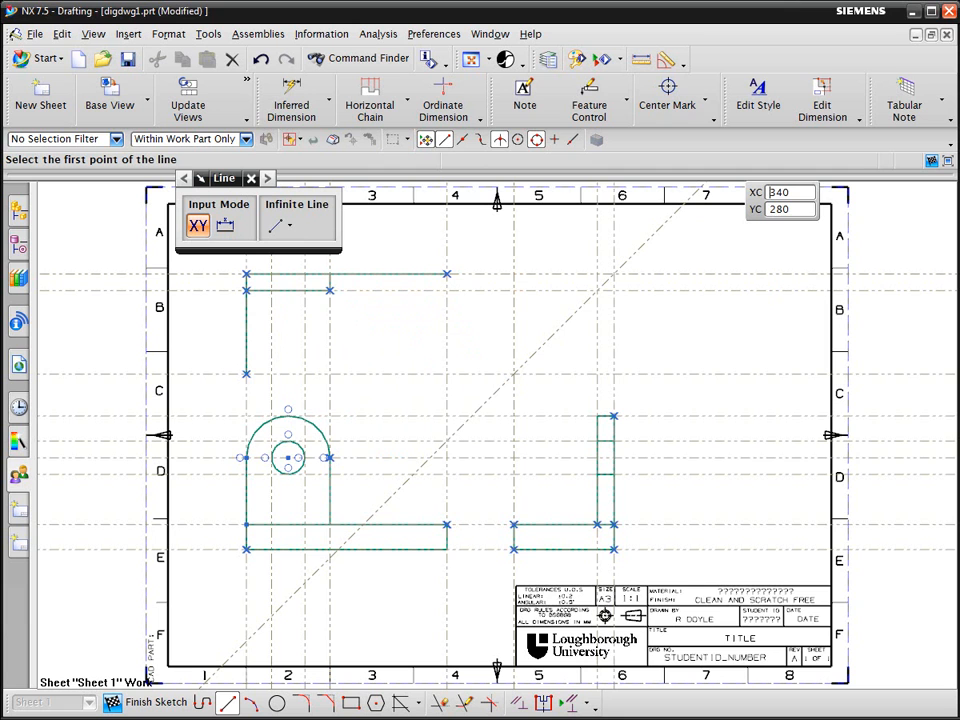
Check the dimensions in the bracket's reference picture and draw the plan view's 80 mm horizontal front edge from the lower left corner
drag(959, 100, 442, 95)
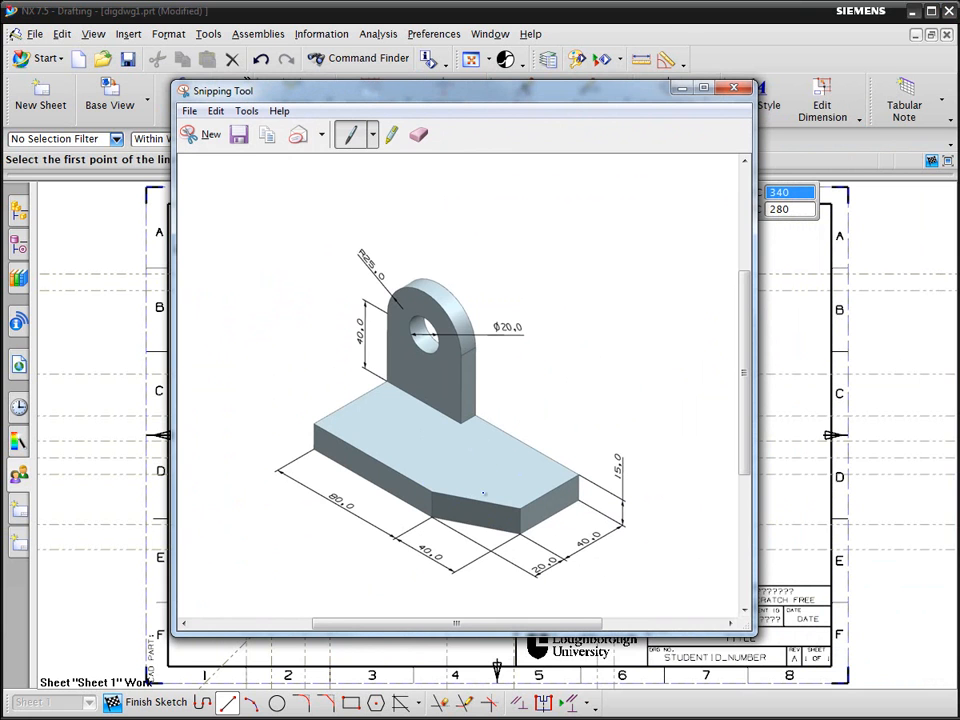
mouse_move(579, 92)
mouse_down()
mouse_move(623, 108)
mouse_move(959, 108)
mouse_up()
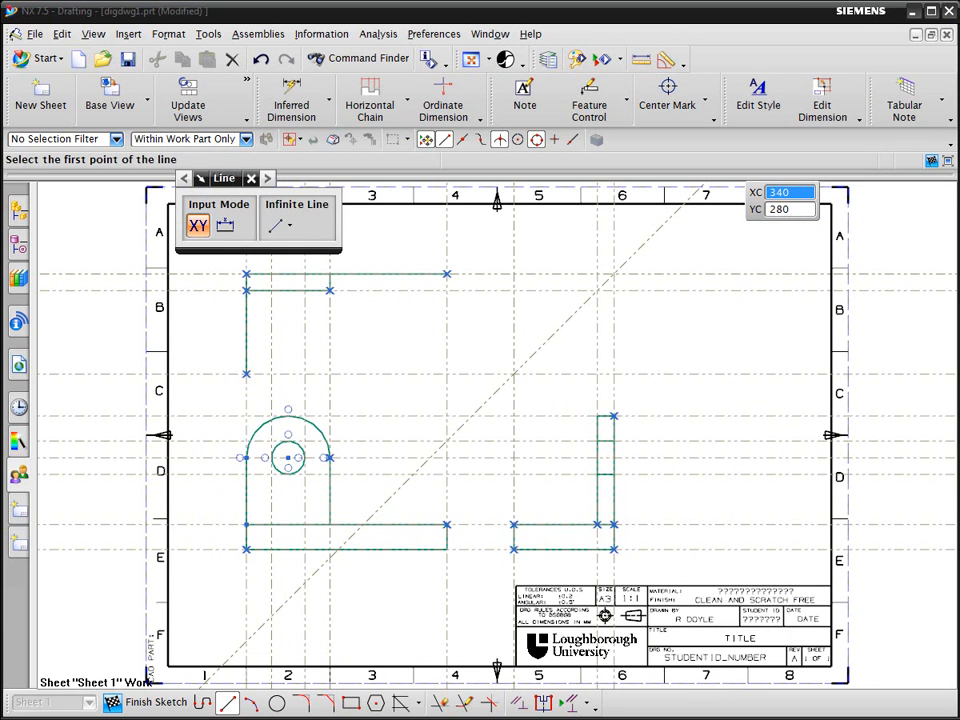
click(268, 226)
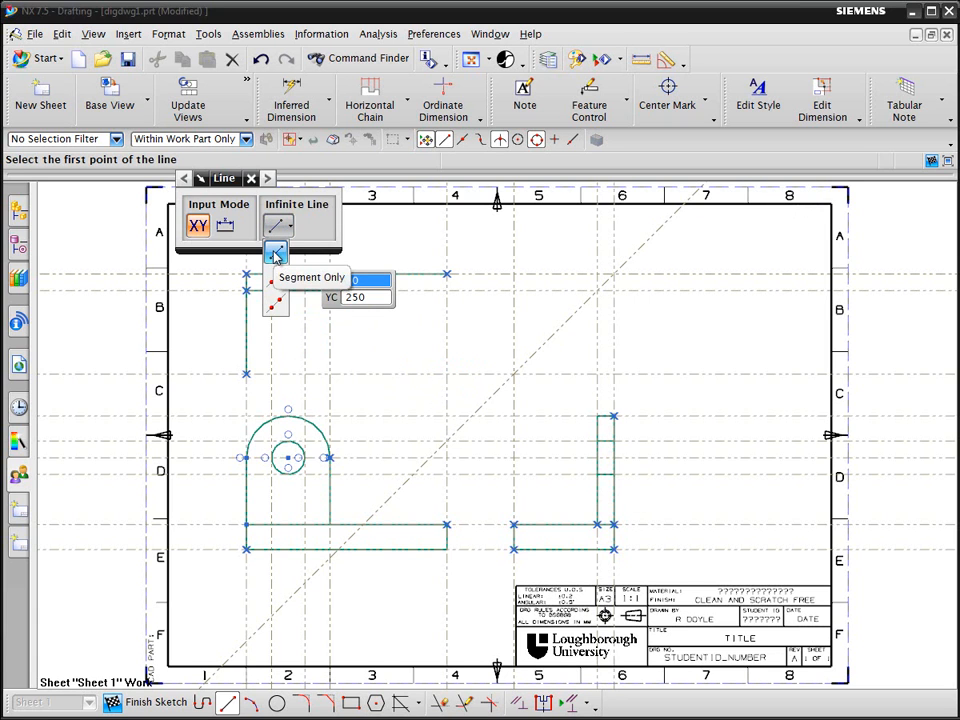
click(276, 256)
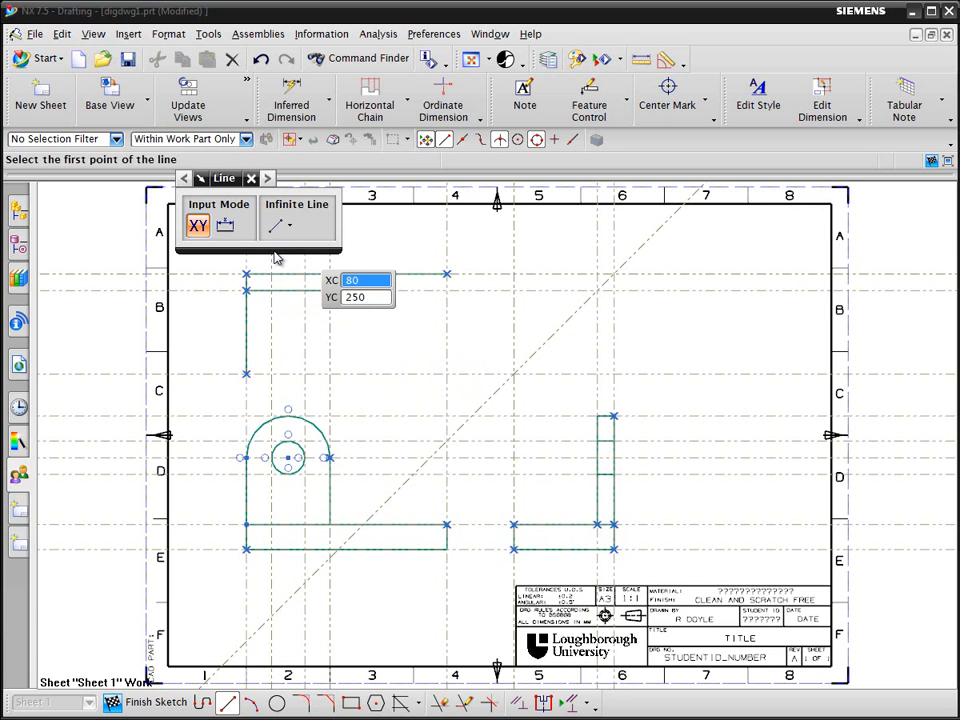
click(247, 373)
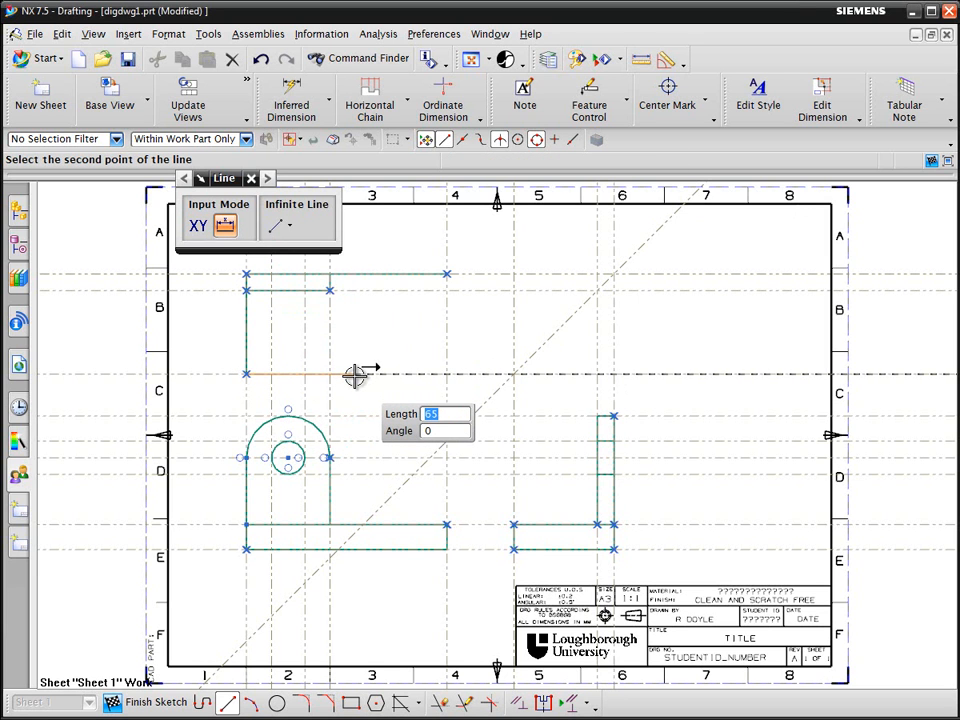
key(Tab)
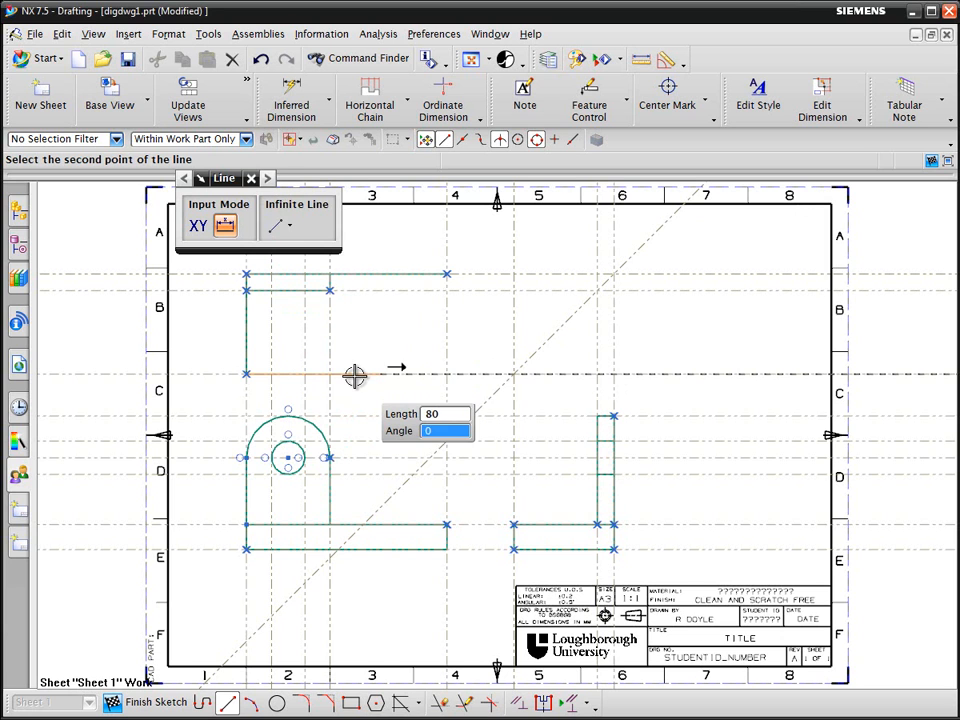
key(Return)
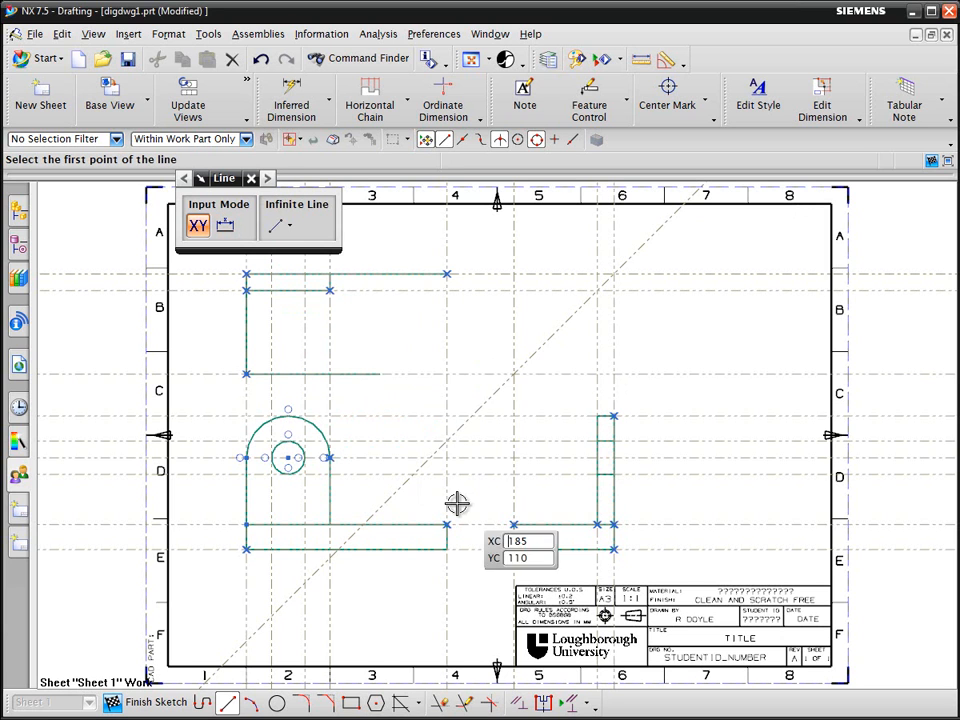
Draw the plan view's right edge 40 mm down from the back corner and join it to the front edge with an angled line
click(447, 274)
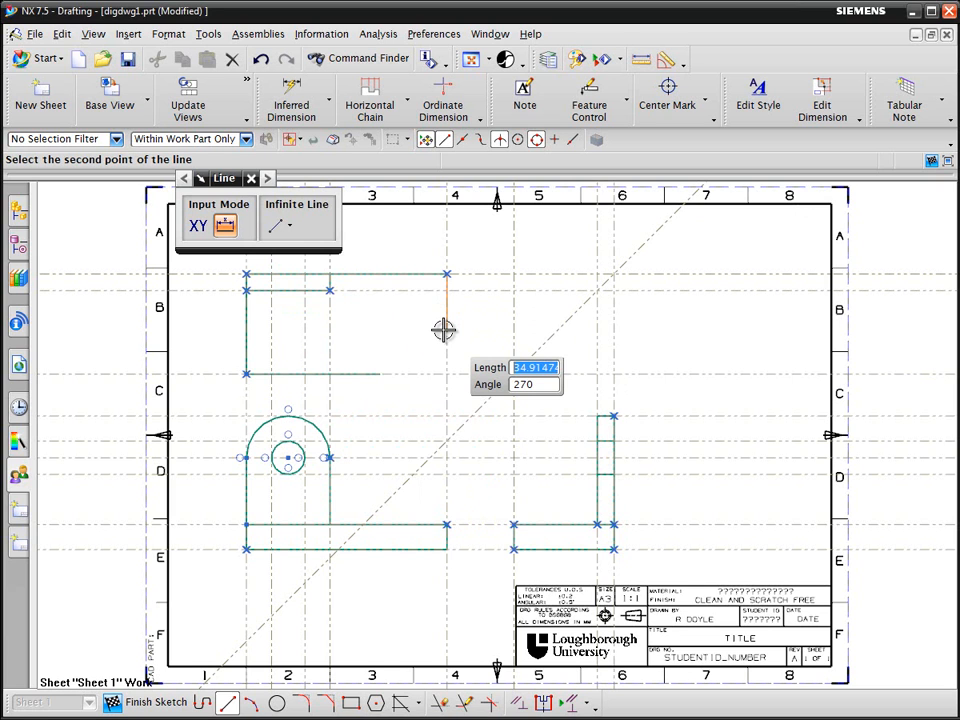
text(40)
key(Tab)
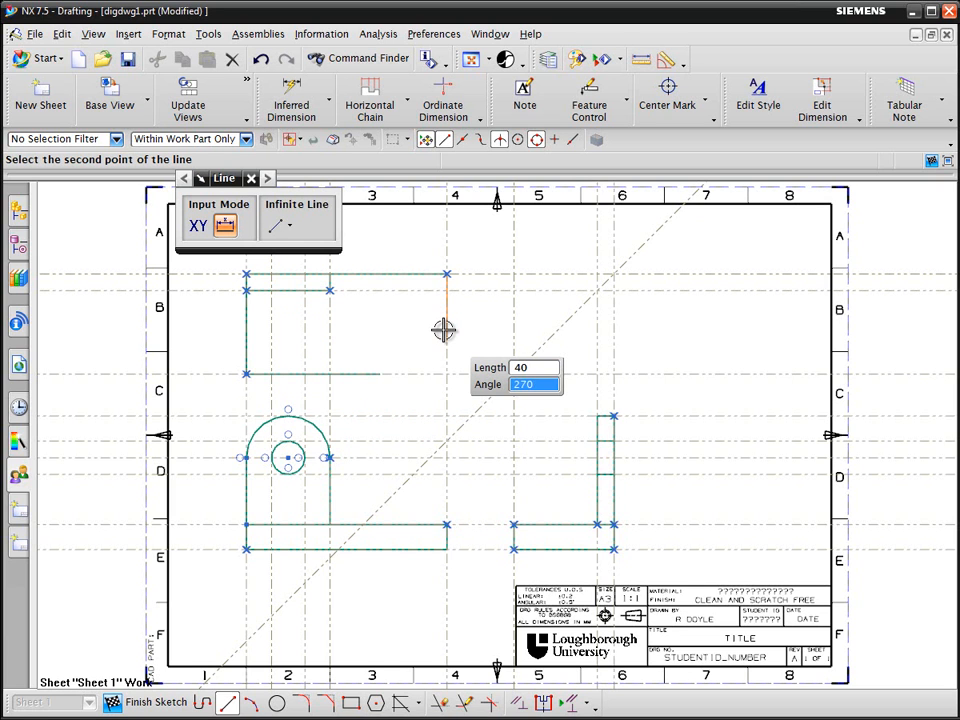
key(Return)
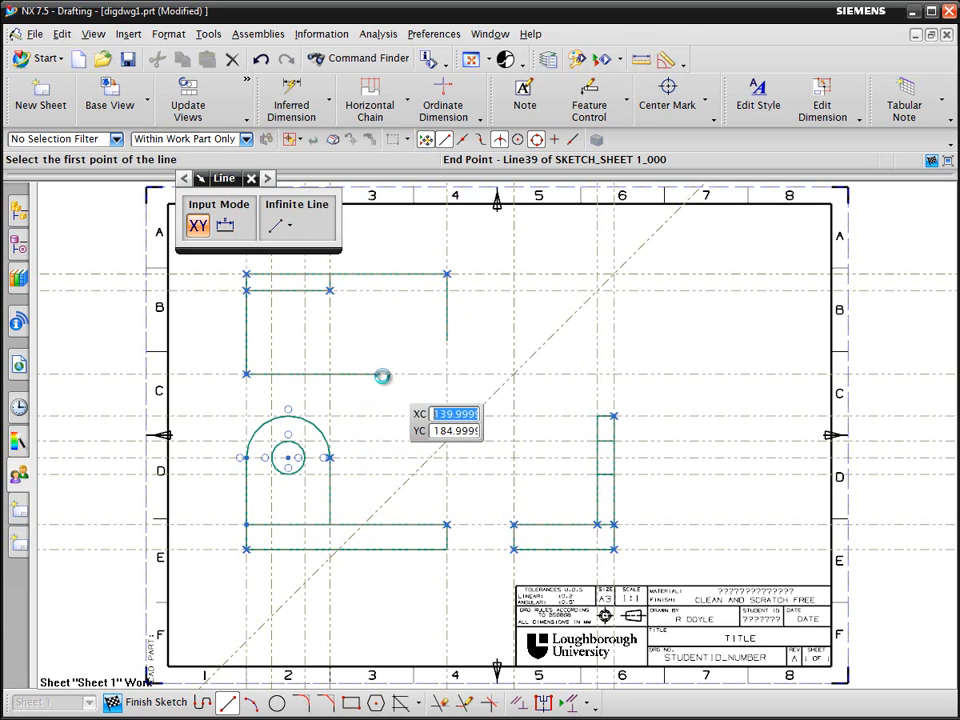
click(381, 375)
click(447, 341)
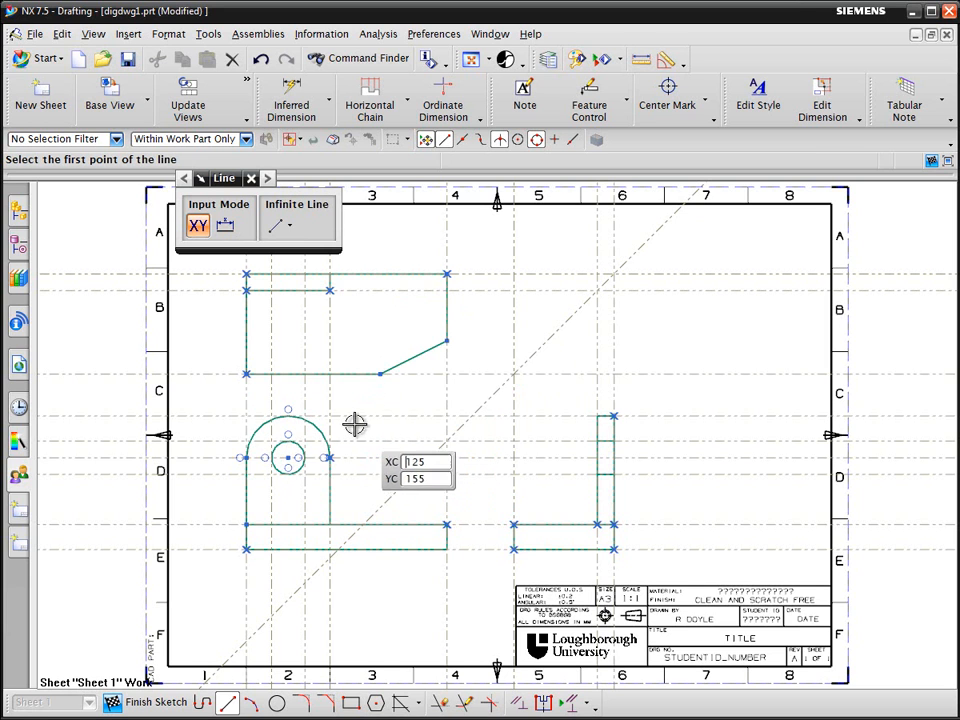
Draw two vertical lines across the plan view's upright at the projected left and right sides of the hole
click(270, 291)
click(271, 273)
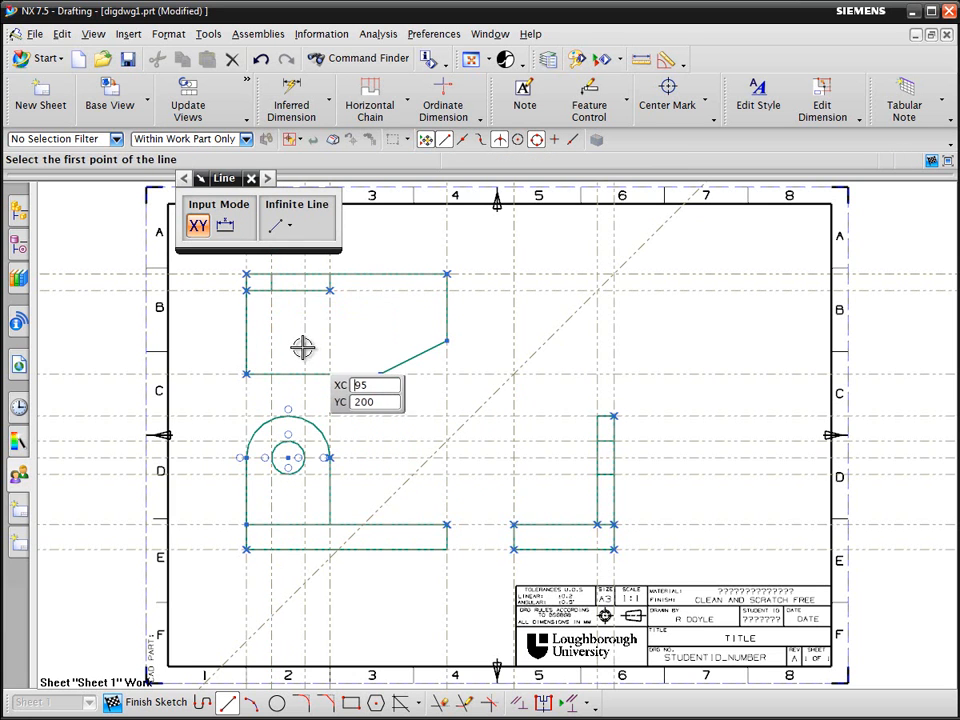
click(306, 291)
click(307, 273)
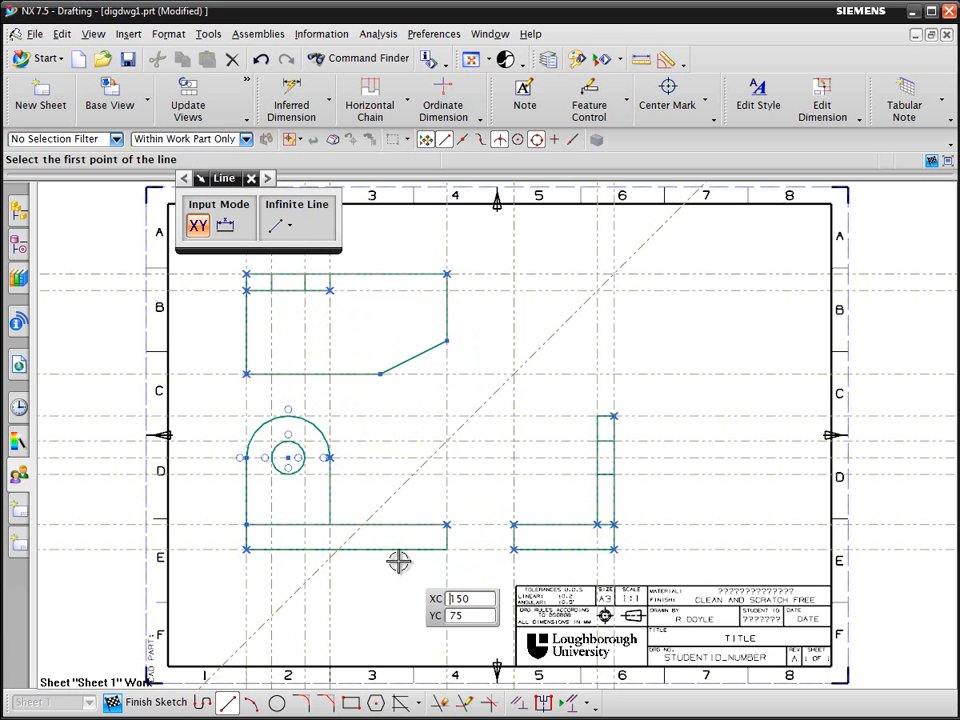
Draw an infinite vertical construction line through the front end of the plan view's angled edge
click(283, 225)
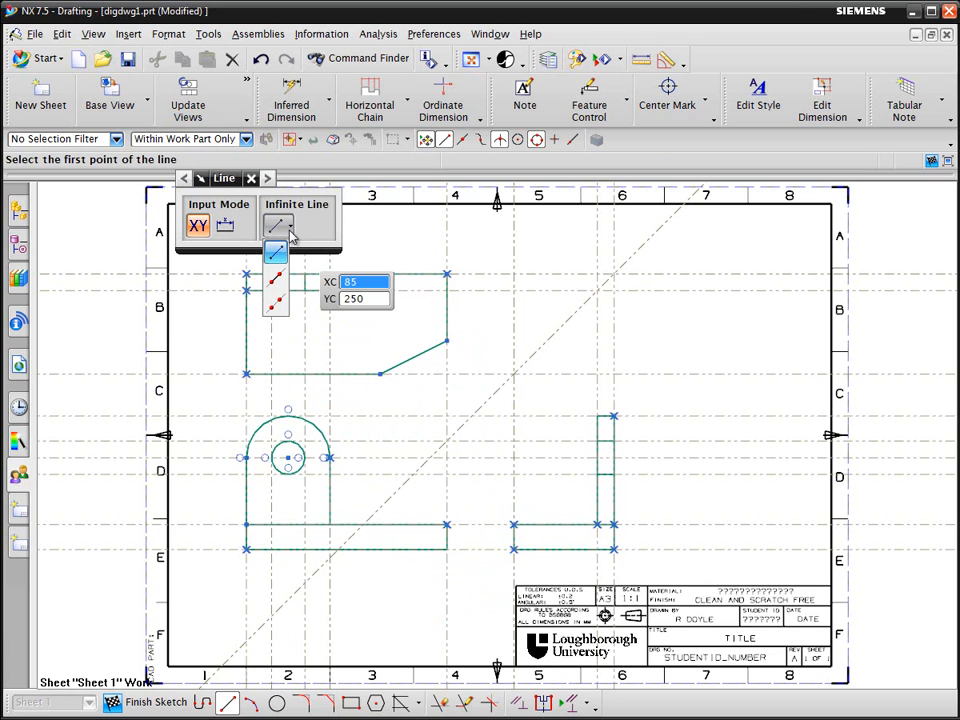
click(276, 306)
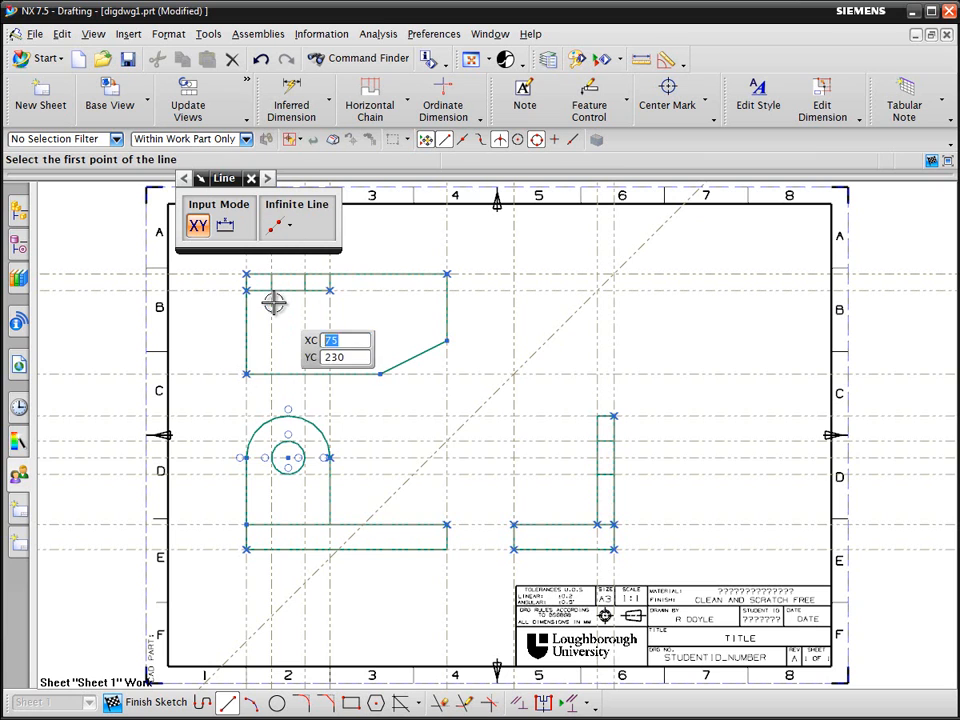
click(380, 376)
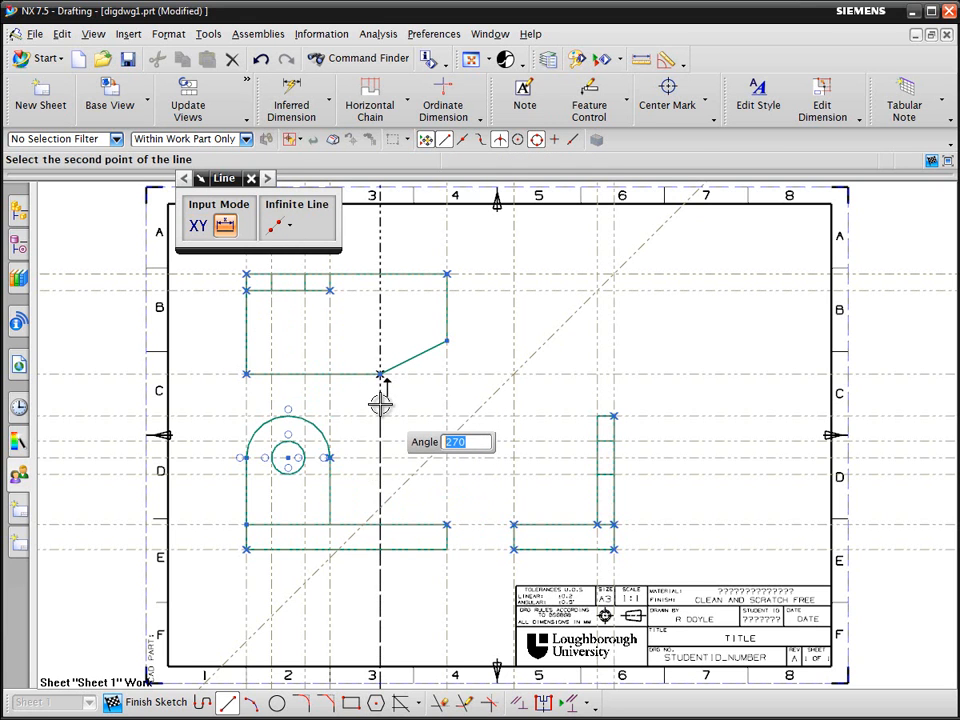
click(380, 404)
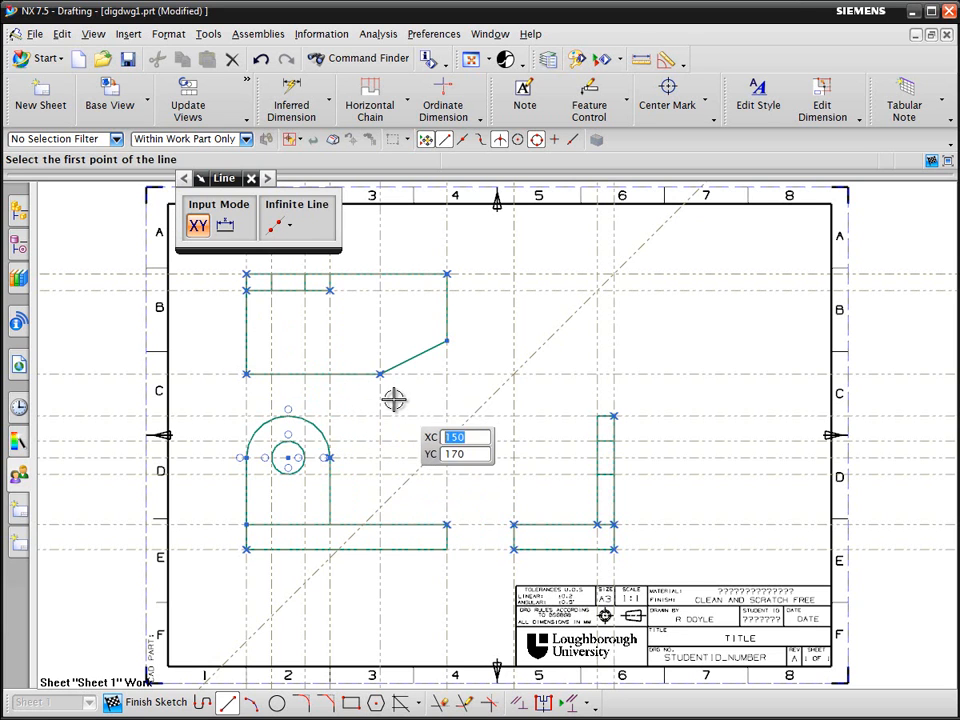
Draw an infinite horizontal line through the angled edge's other end and an infinite vertical line where it crosses the bisector
click(447, 341)
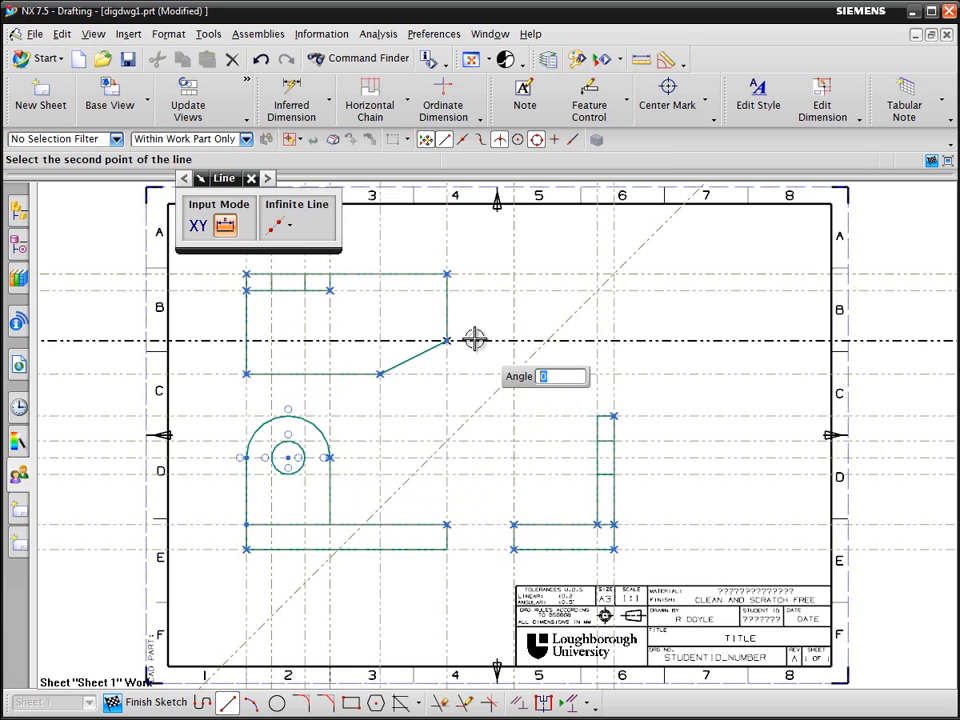
click(474, 340)
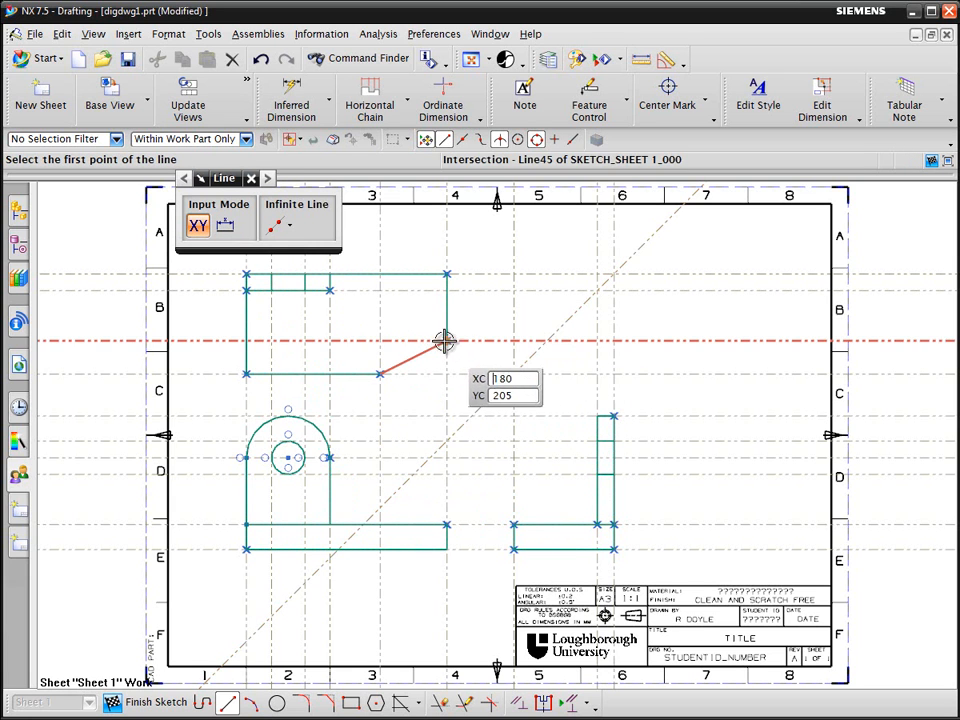
click(548, 340)
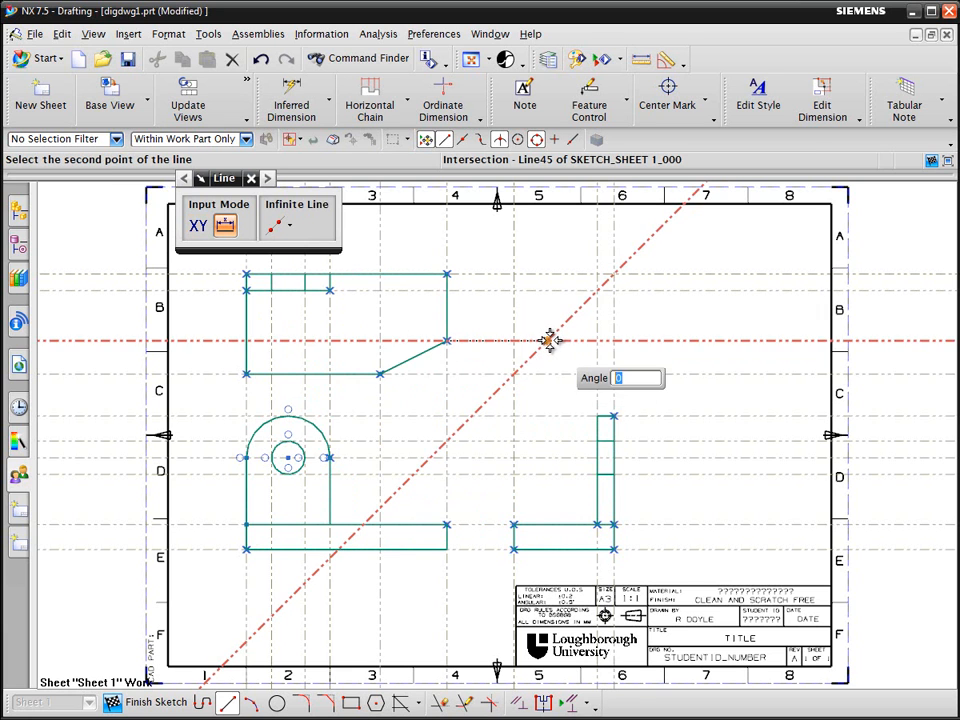
click(548, 400)
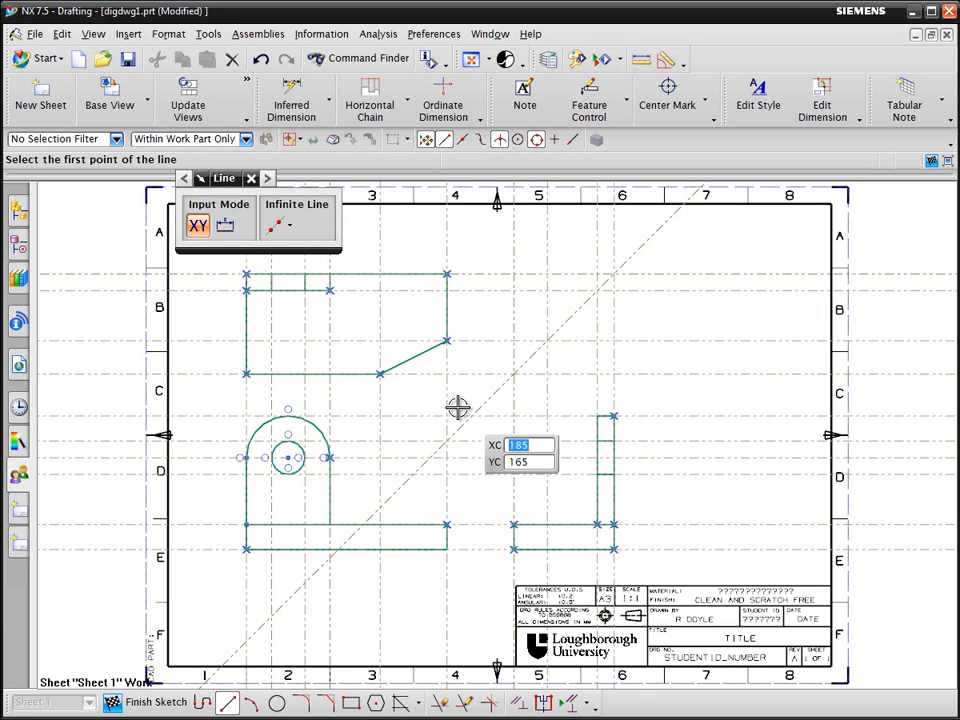
Draw finite vertical lines across the base thickness in the front and side views along the newly projected construction lines
click(279, 225)
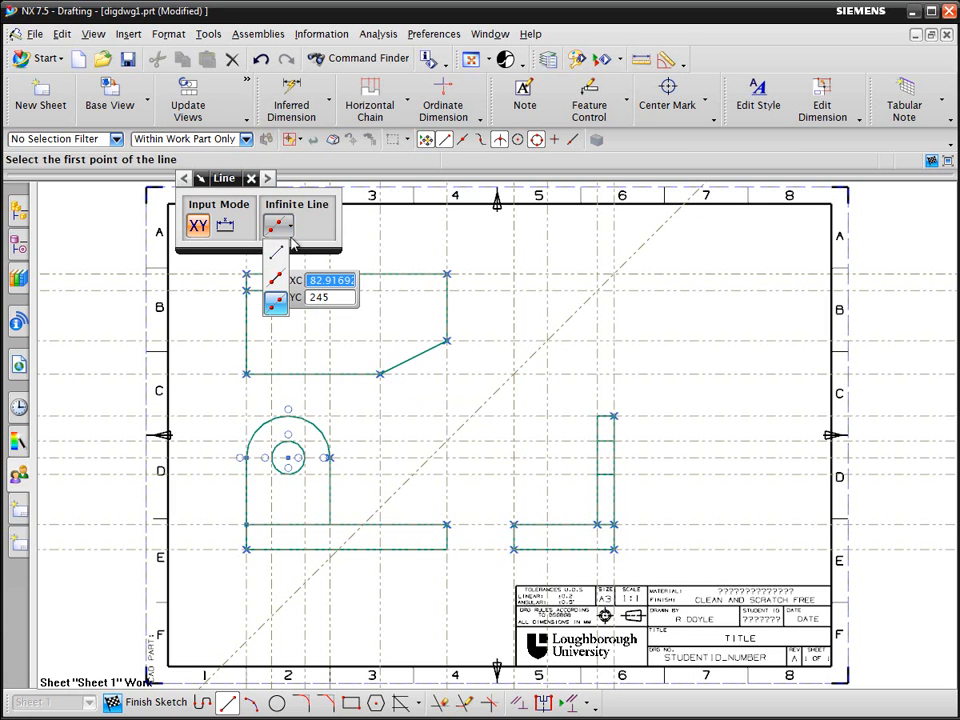
click(279, 253)
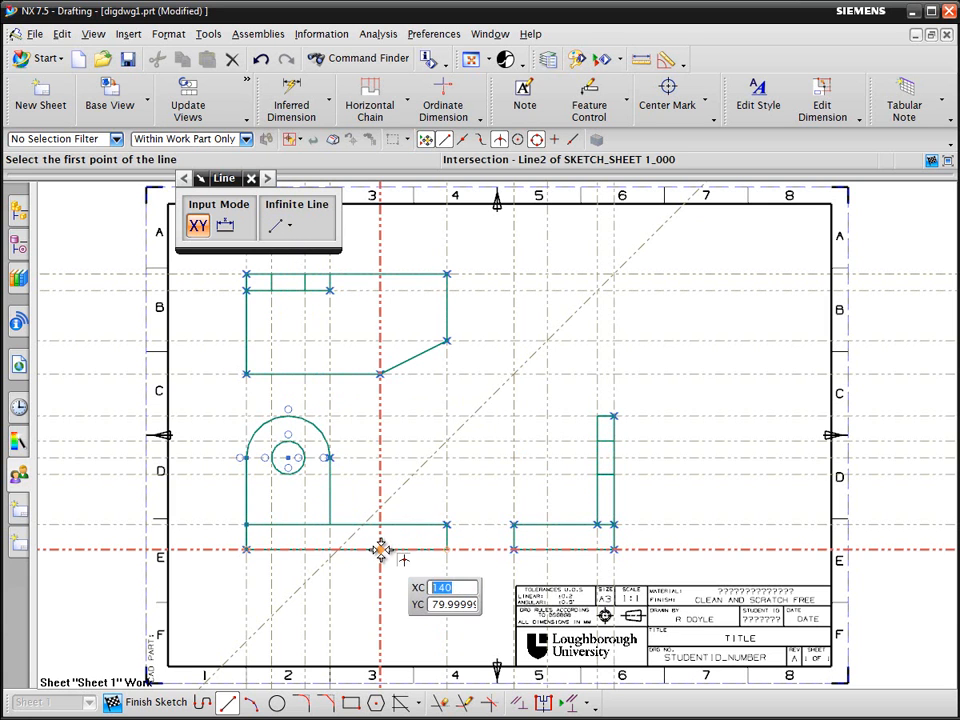
click(381, 549)
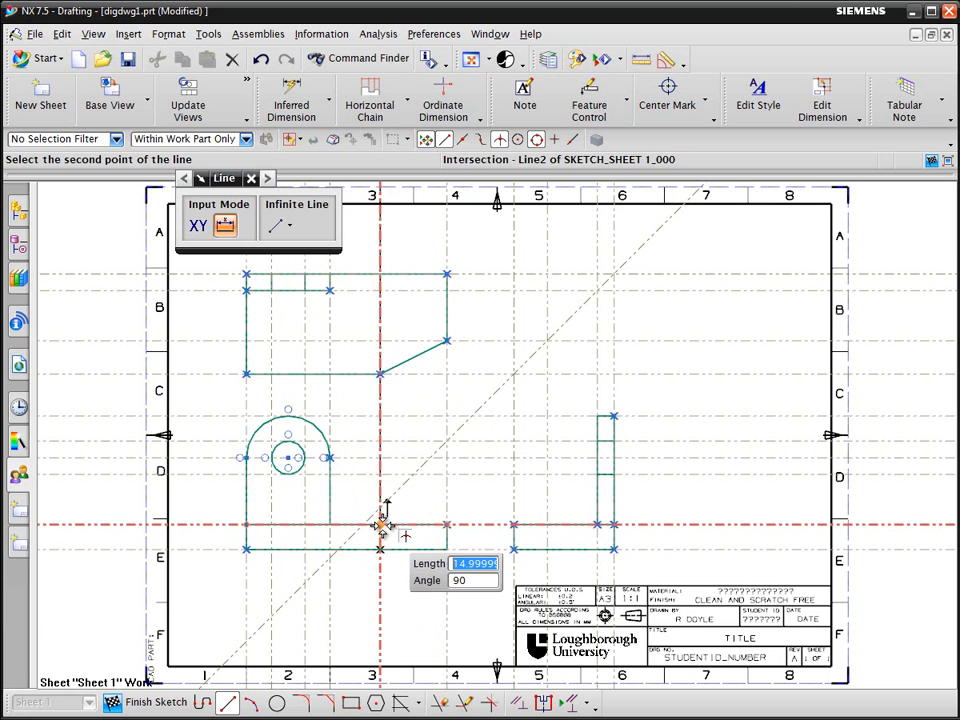
click(381, 524)
click(547, 549)
click(547, 524)
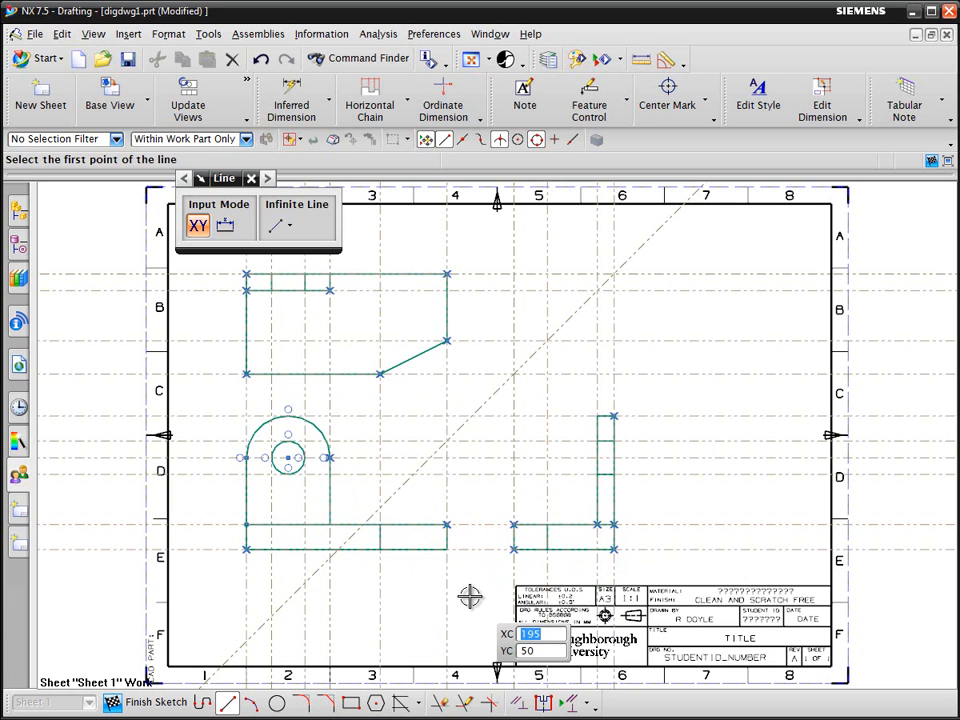
click(251, 179)
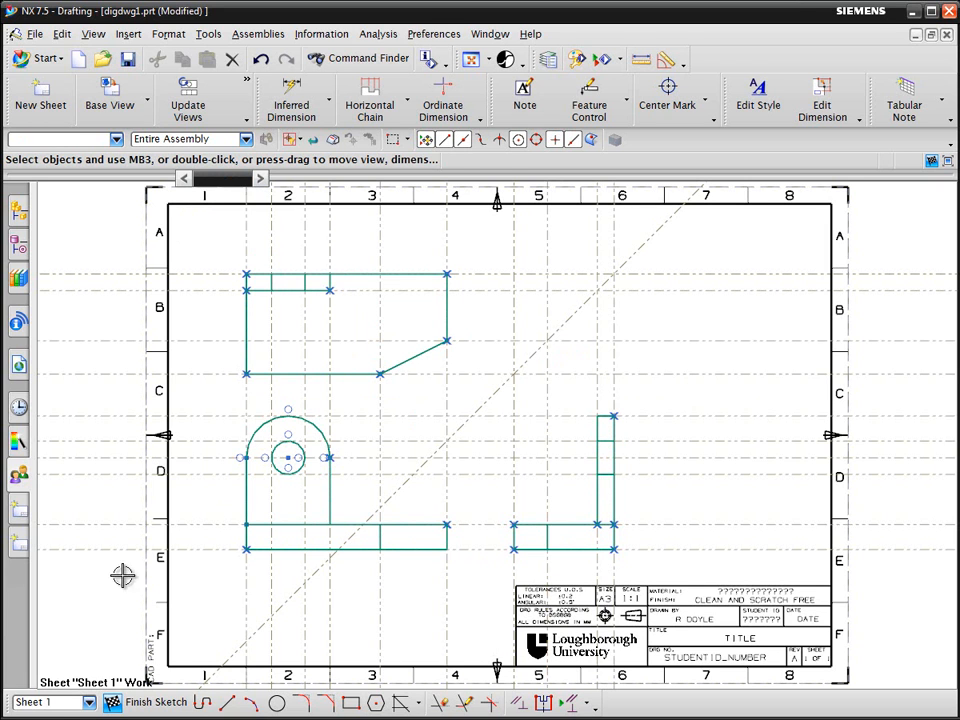
Finish the sketch and hide all infinite lines on the sheet
click(158, 702)
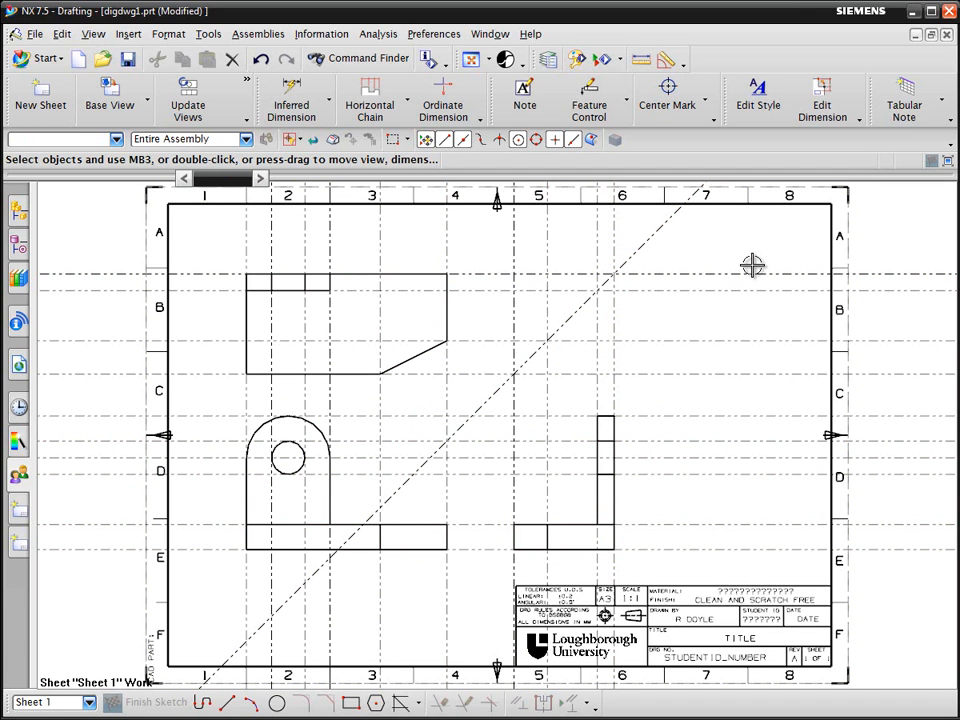
key(ctrl+w)
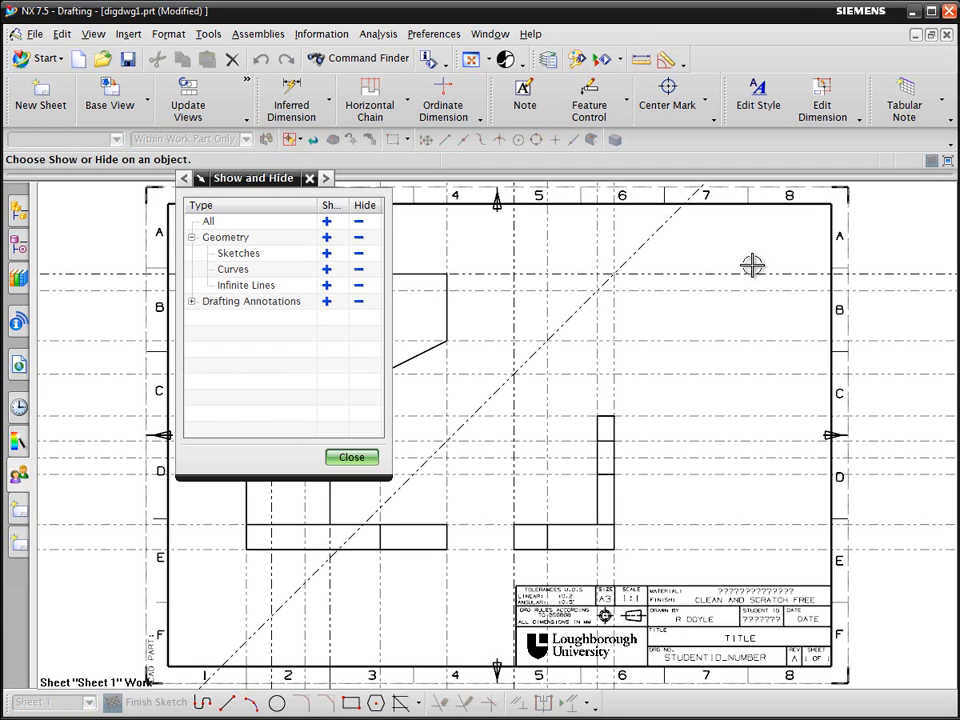
click(359, 288)
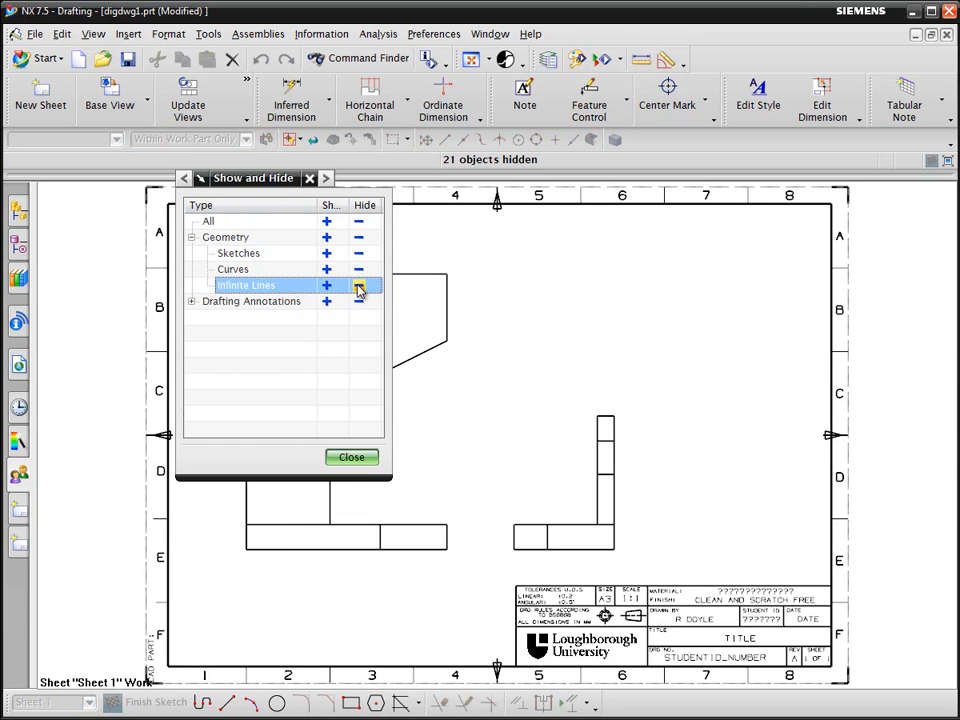
click(352, 458)
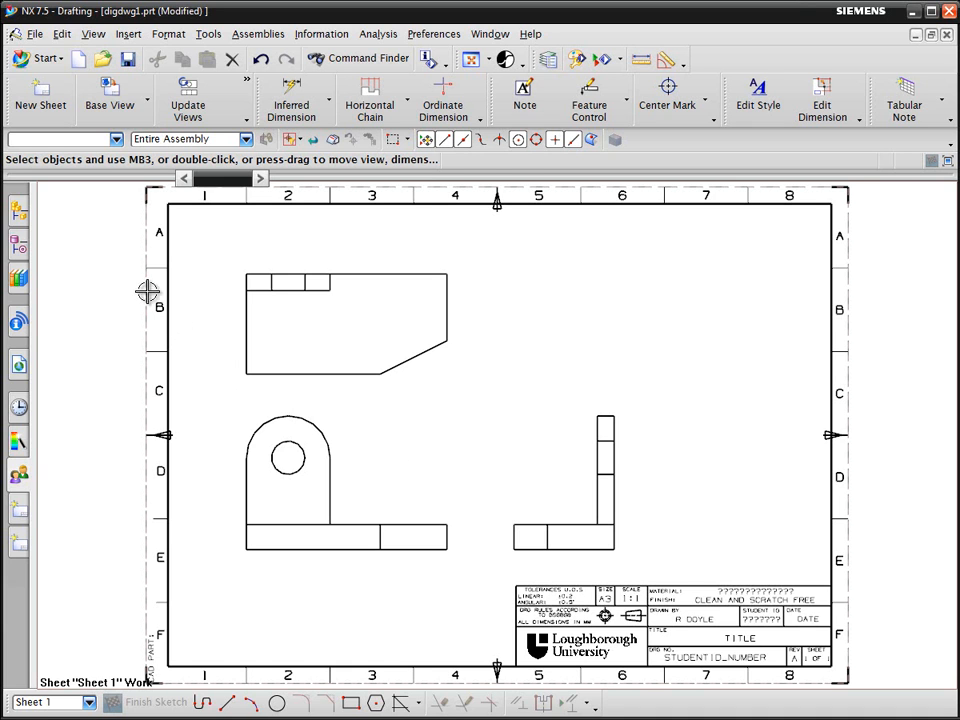
Filter the selection to curves and change the four hole edge lines in the plan and side views to the dashed line font
click(117, 141)
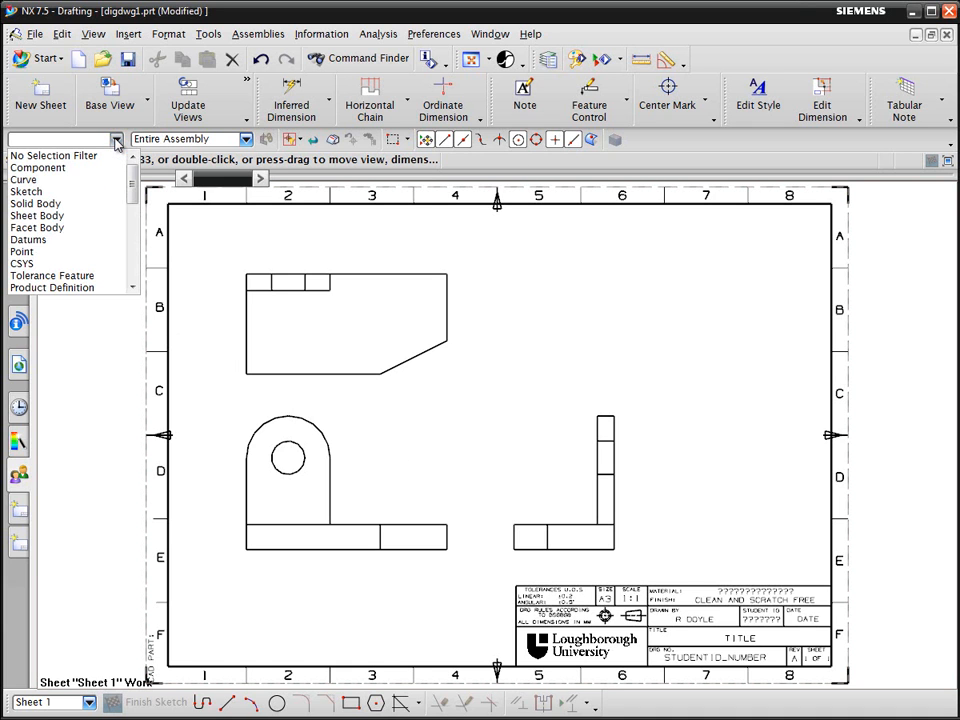
click(48, 180)
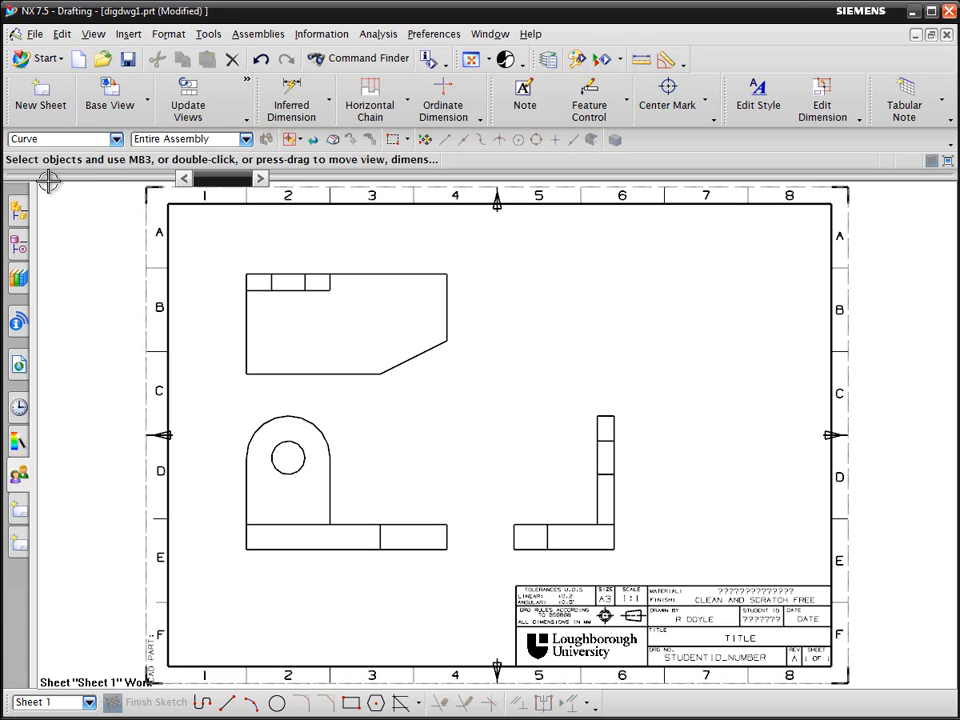
click(270, 283)
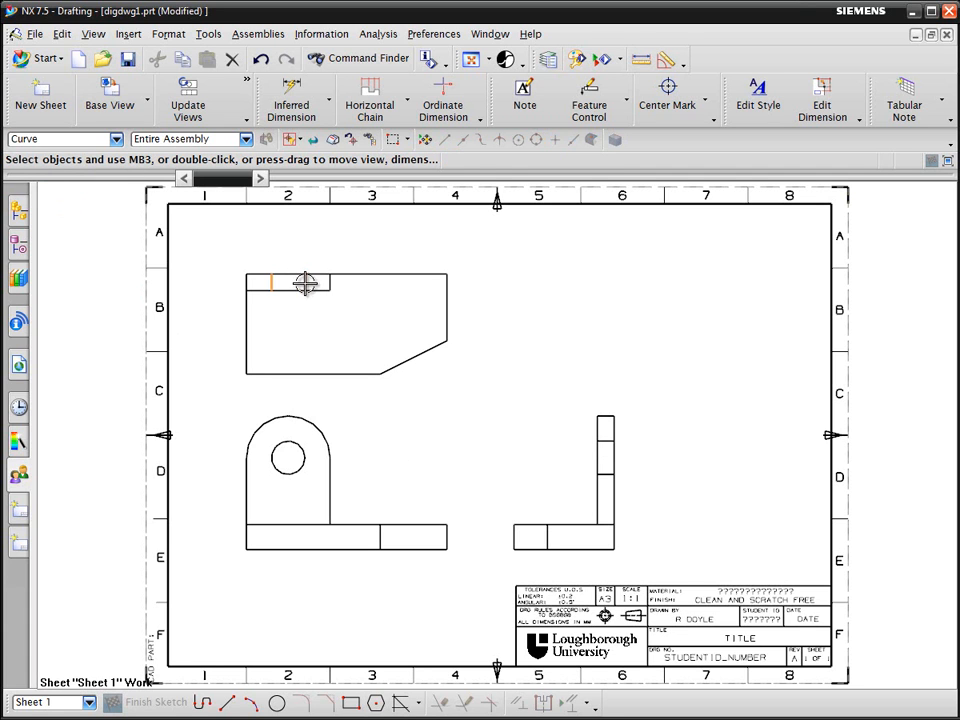
click(305, 283)
click(602, 474)
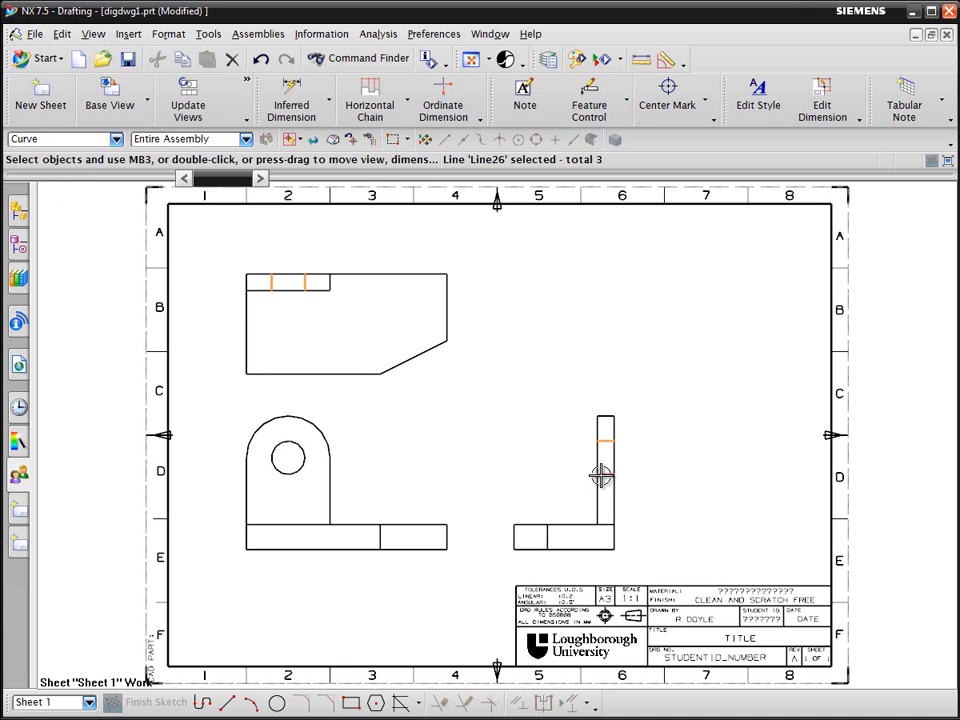
click(565, 549)
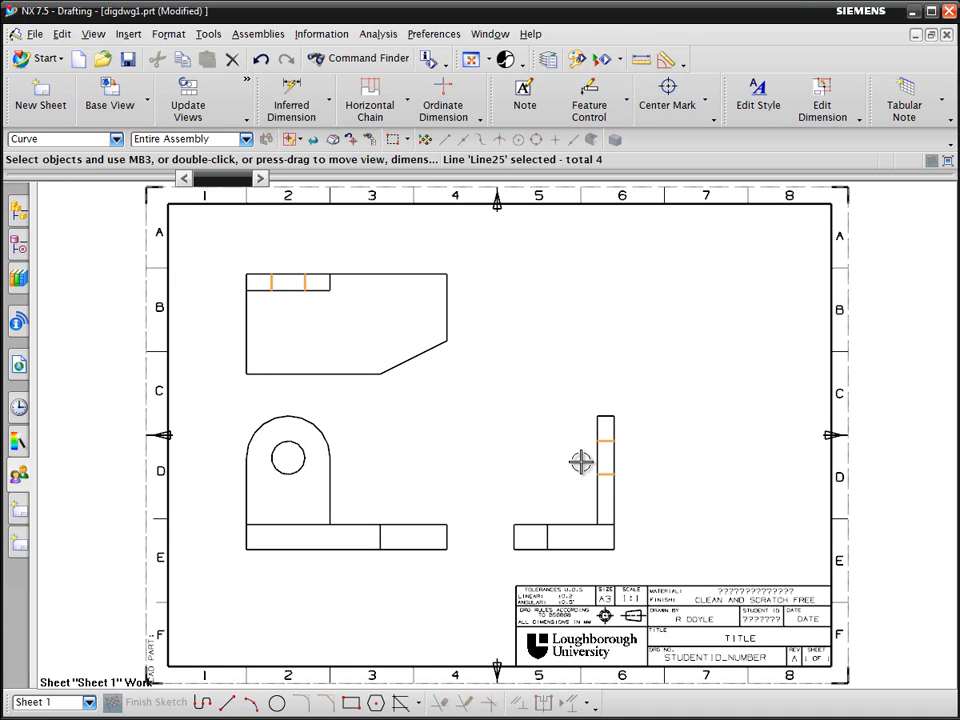
right_click(607, 440)
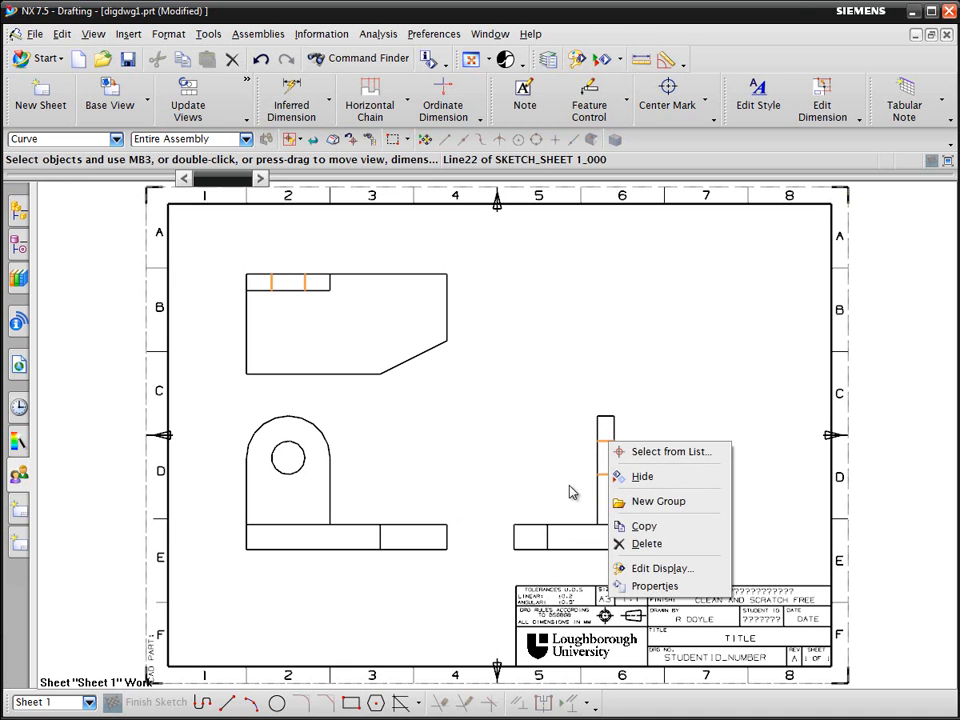
click(655, 569)
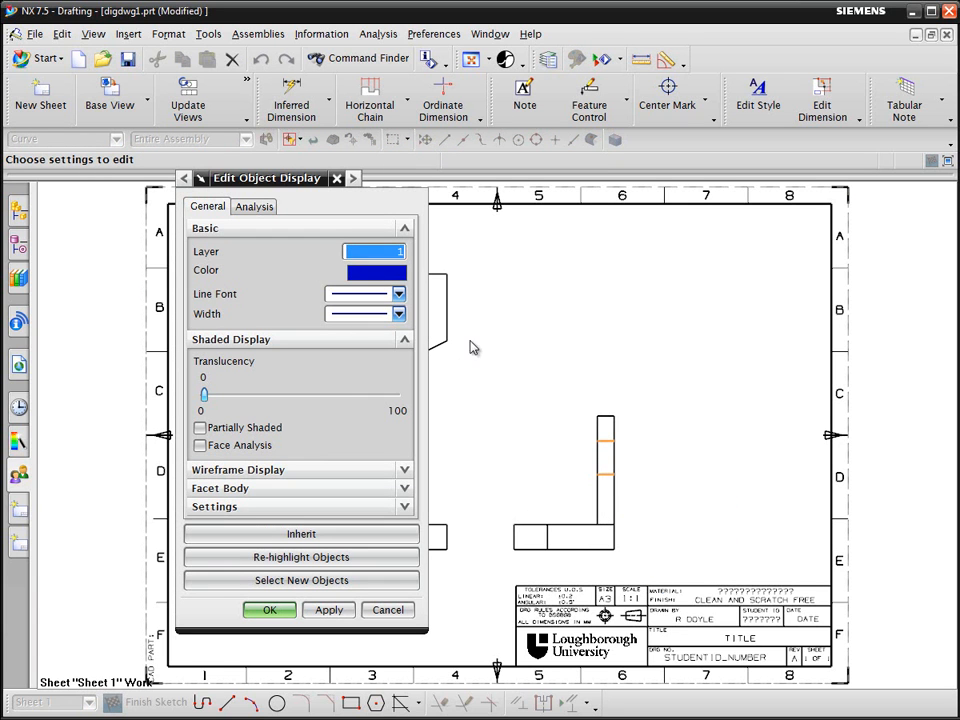
click(353, 296)
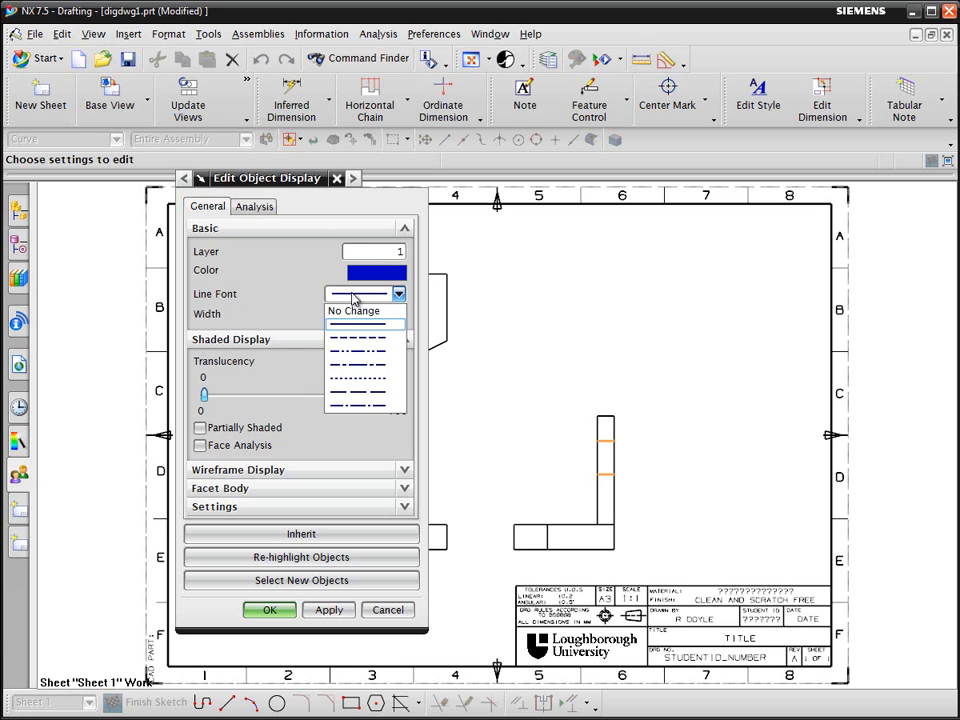
click(358, 338)
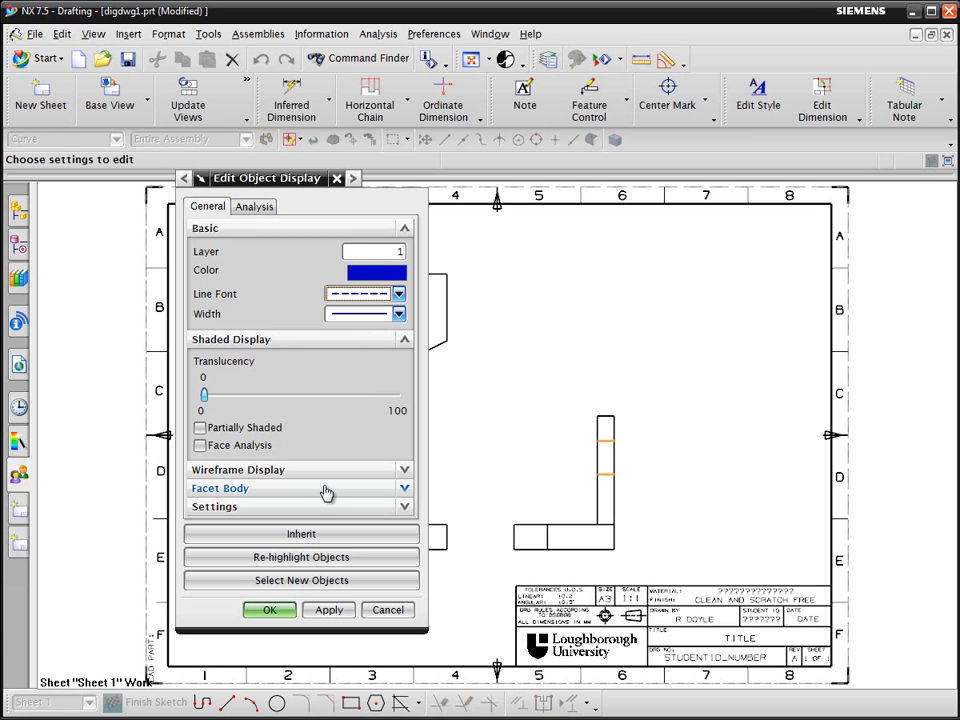
click(262, 609)
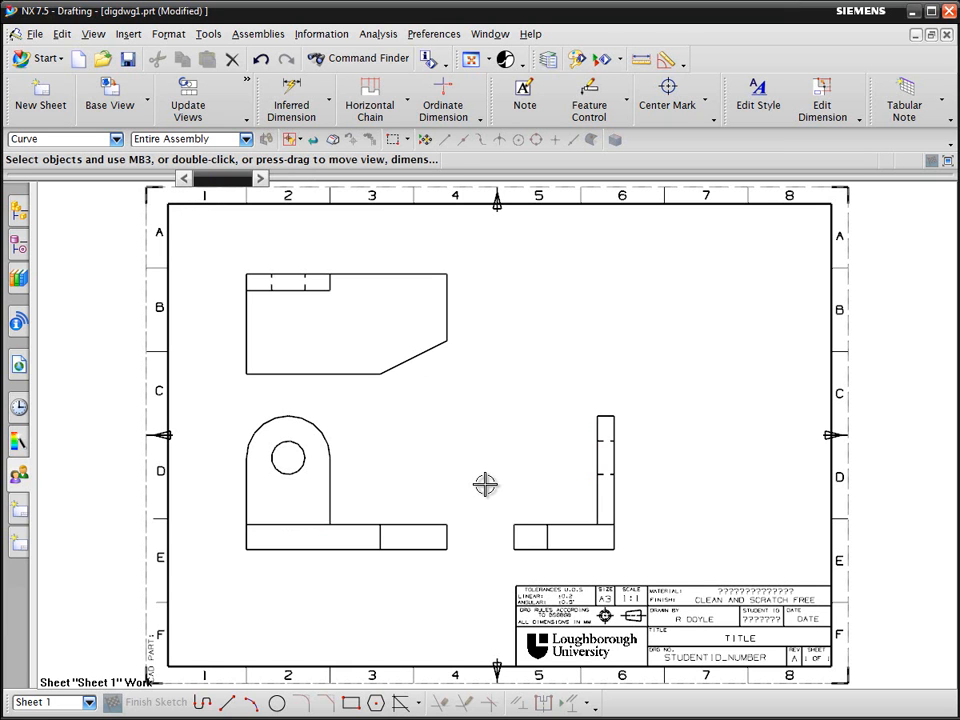
Select all solid outline edges in the plan, front and side views, excluding the dashed hole lines, and set a thicker line width
click(342, 373)
click(425, 351)
click(449, 326)
click(431, 275)
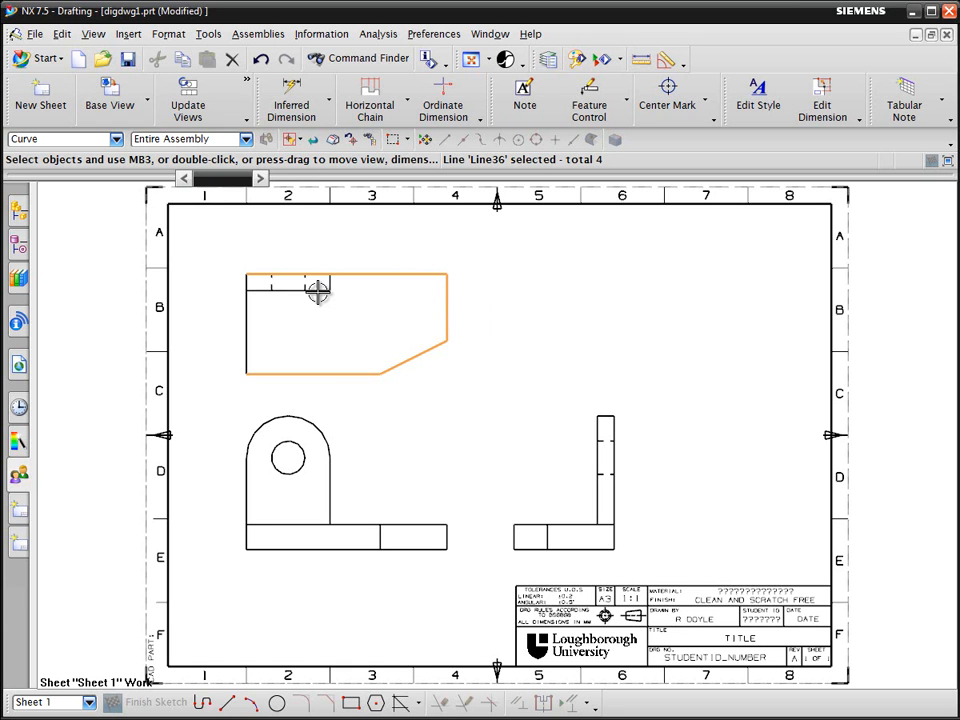
click(320, 291)
click(246, 280)
click(246, 285)
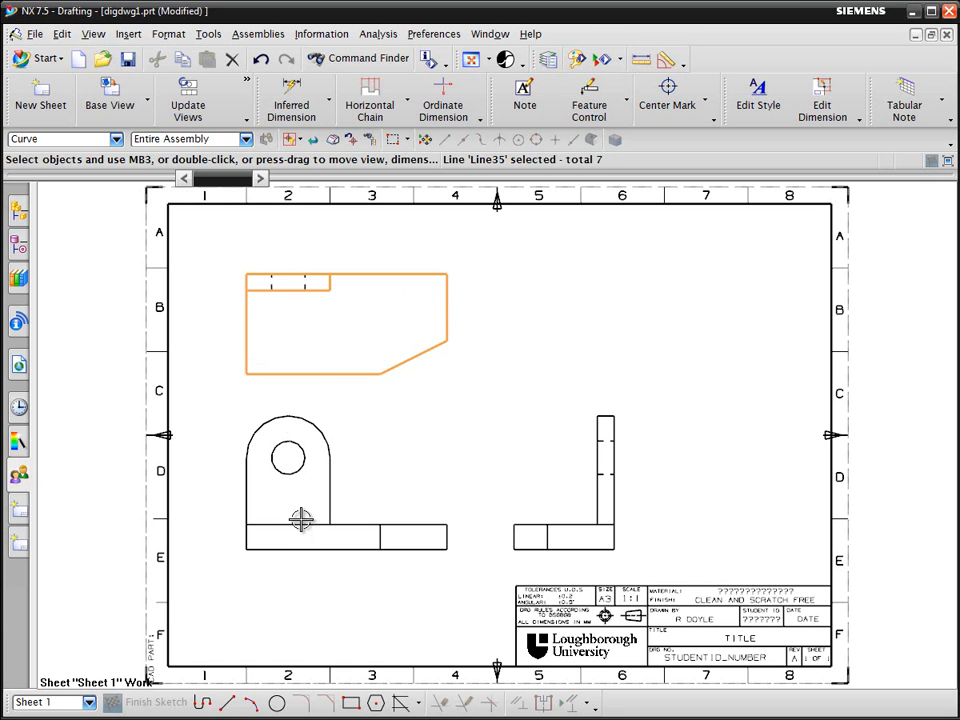
click(311, 424)
click(297, 455)
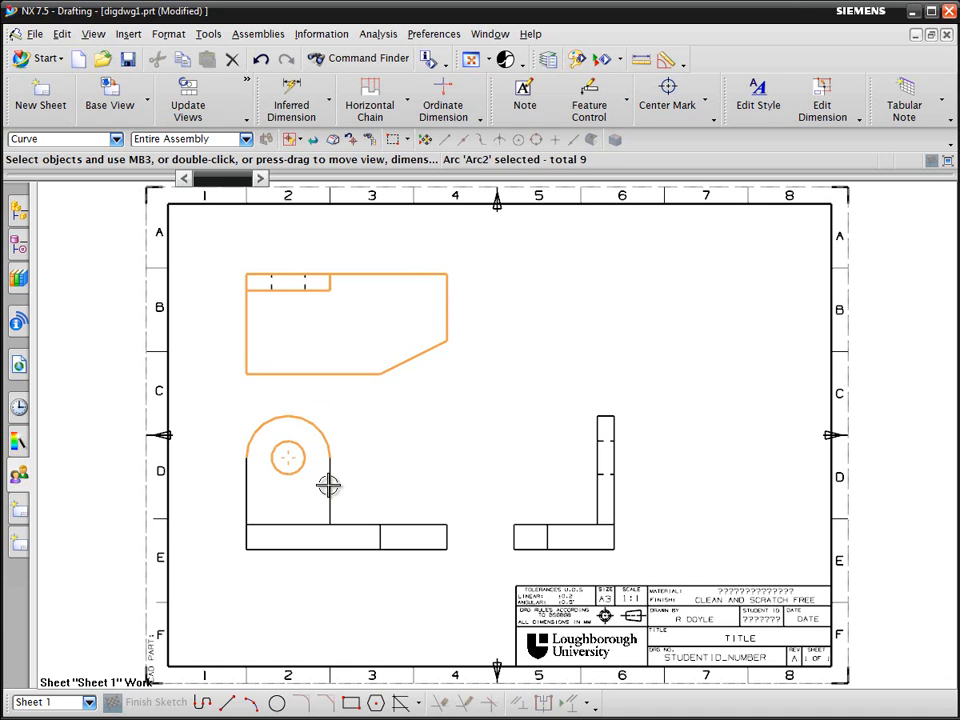
click(327, 482)
click(246, 484)
click(281, 521)
click(283, 555)
click(247, 541)
click(377, 541)
click(514, 537)
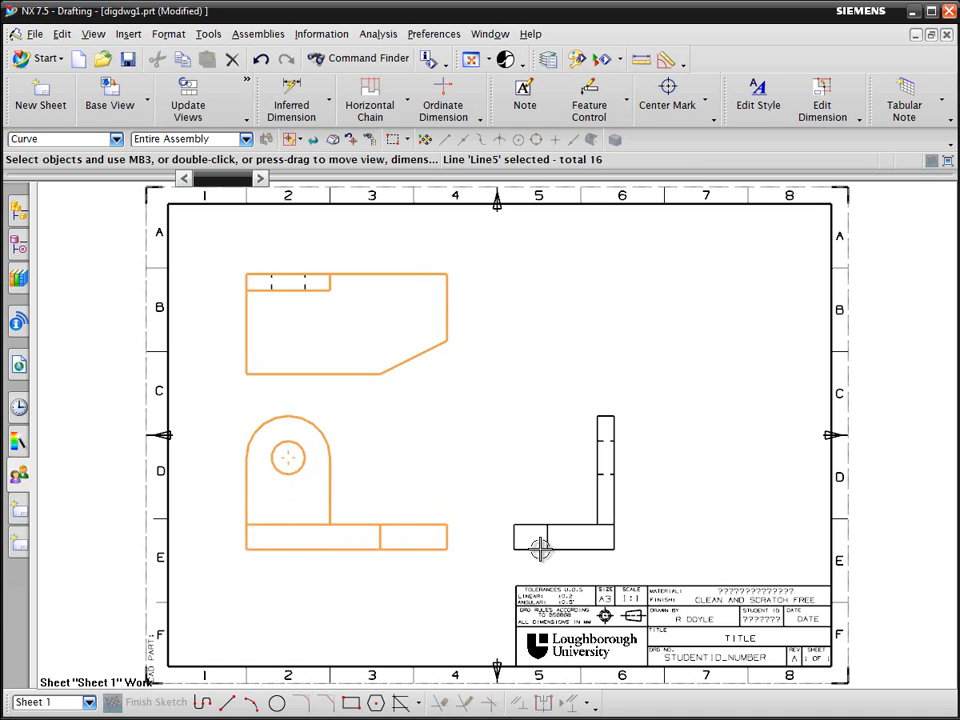
click(548, 538)
click(548, 538)
click(559, 526)
click(566, 549)
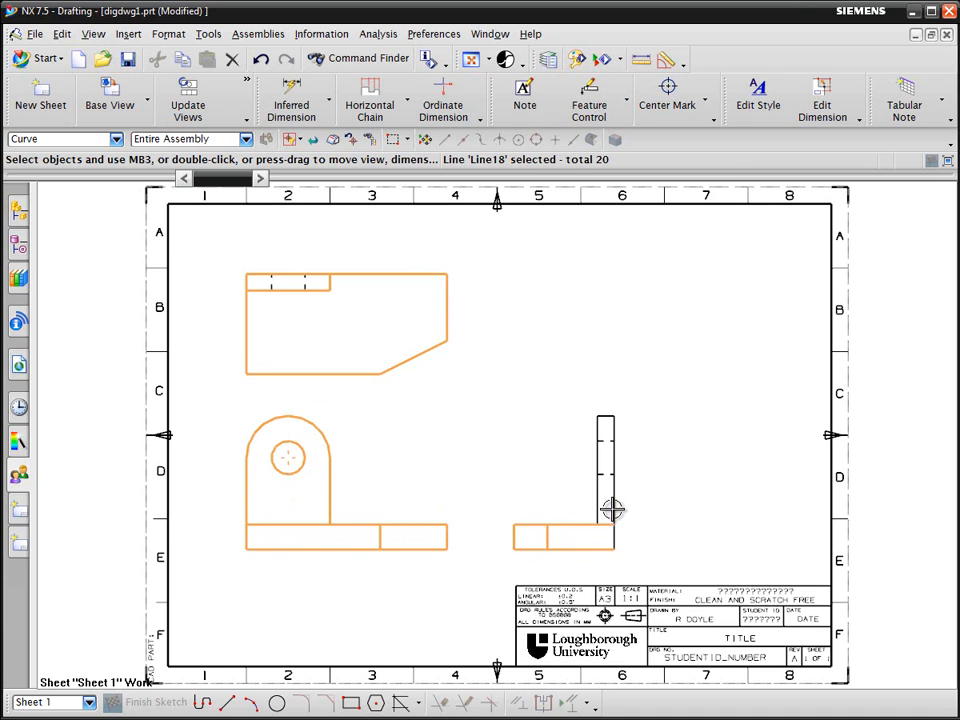
click(612, 499)
click(606, 415)
click(597, 440)
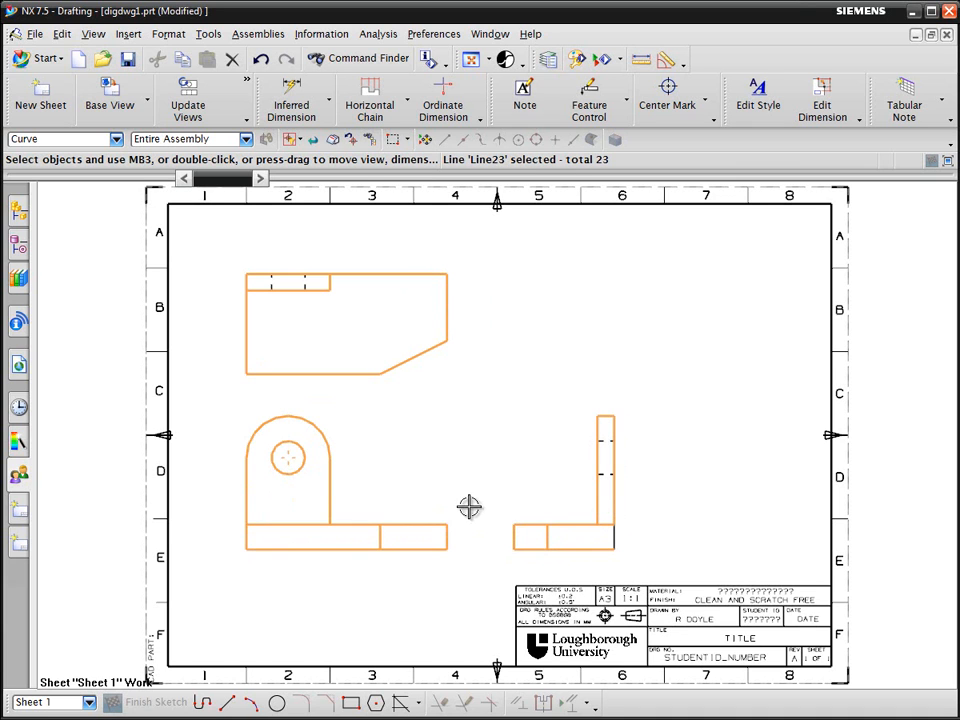
click(615, 538)
right_click(526, 529)
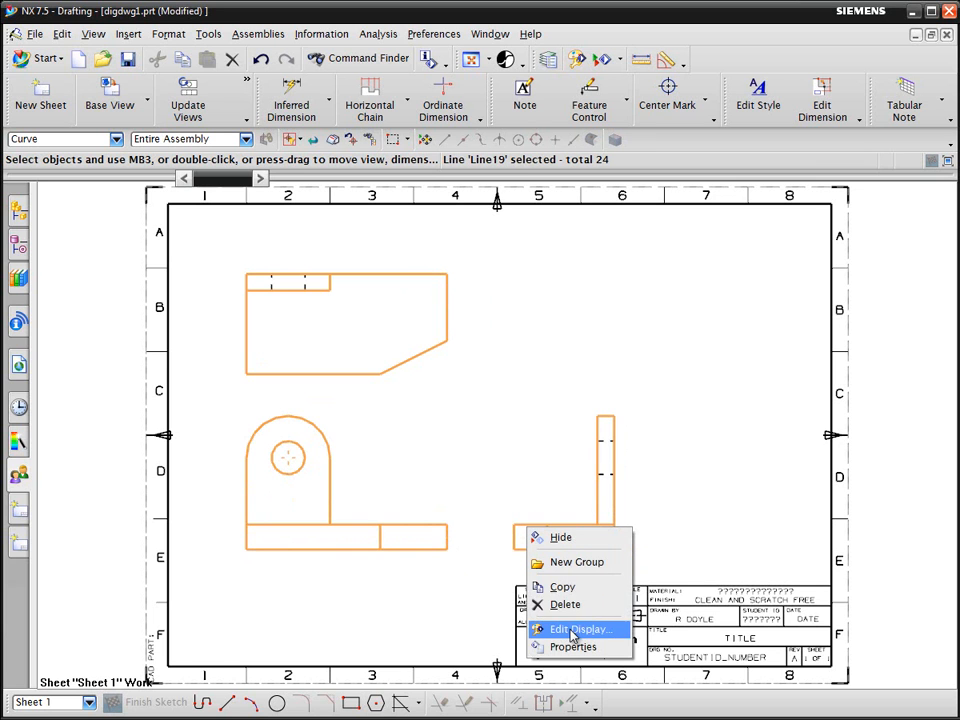
click(570, 630)
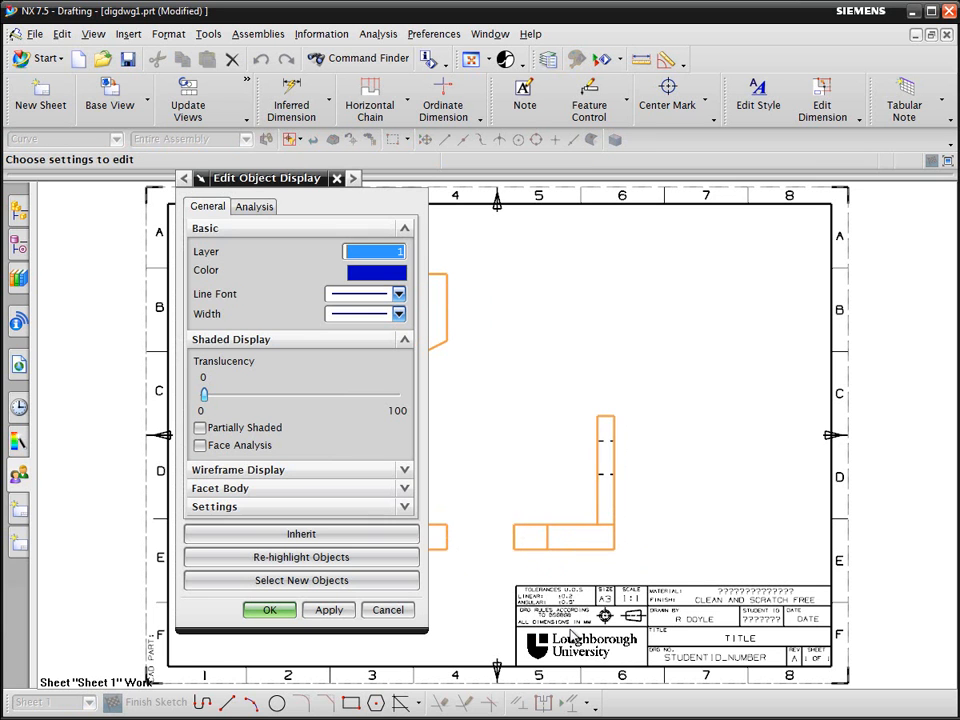
click(364, 315)
click(359, 372)
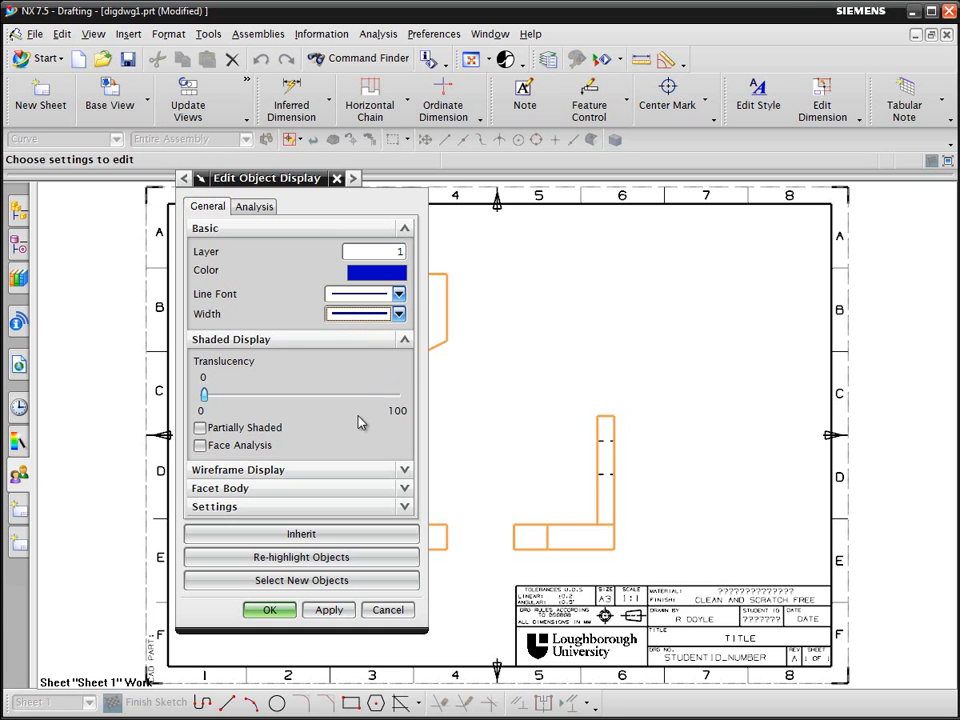
click(269, 610)
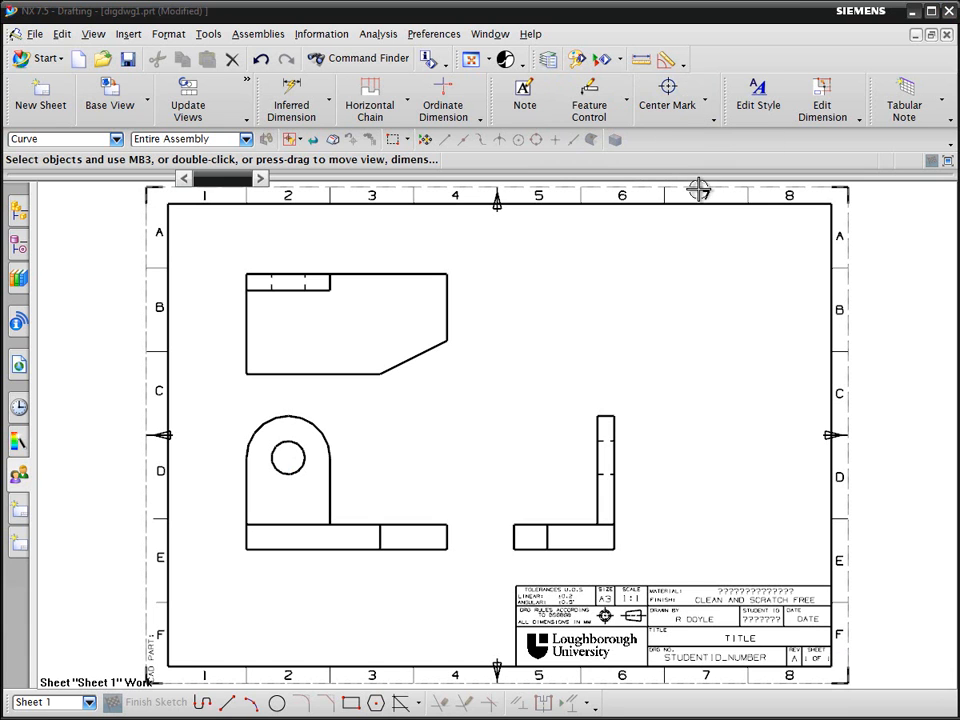
Add a center mark to the hole circle in the front view with the c1 extension set to 4 mm
click(681, 107)
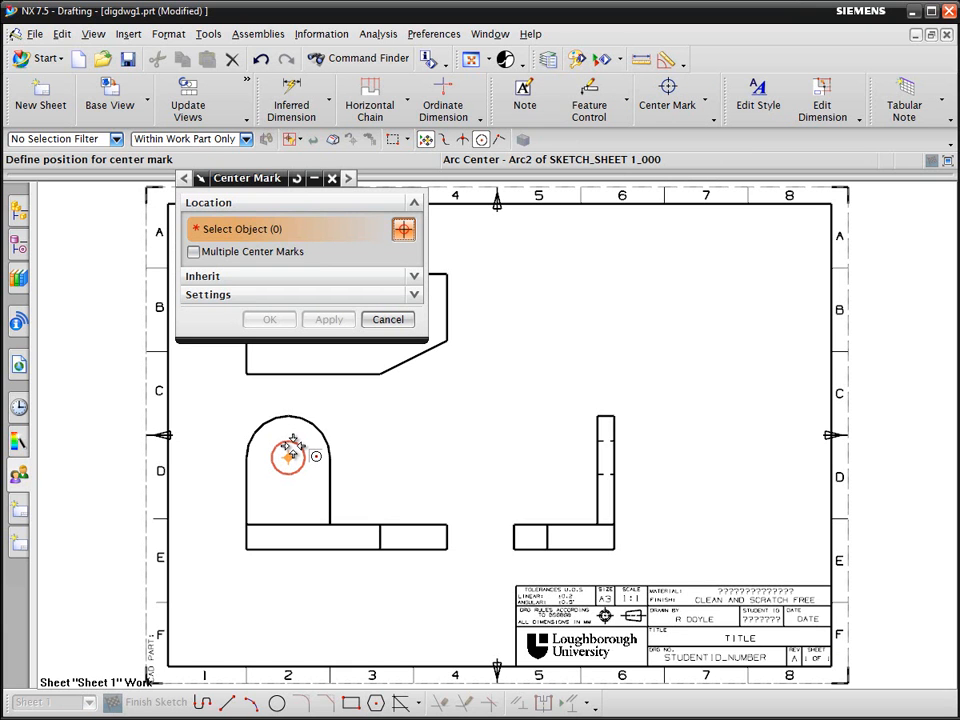
click(291, 446)
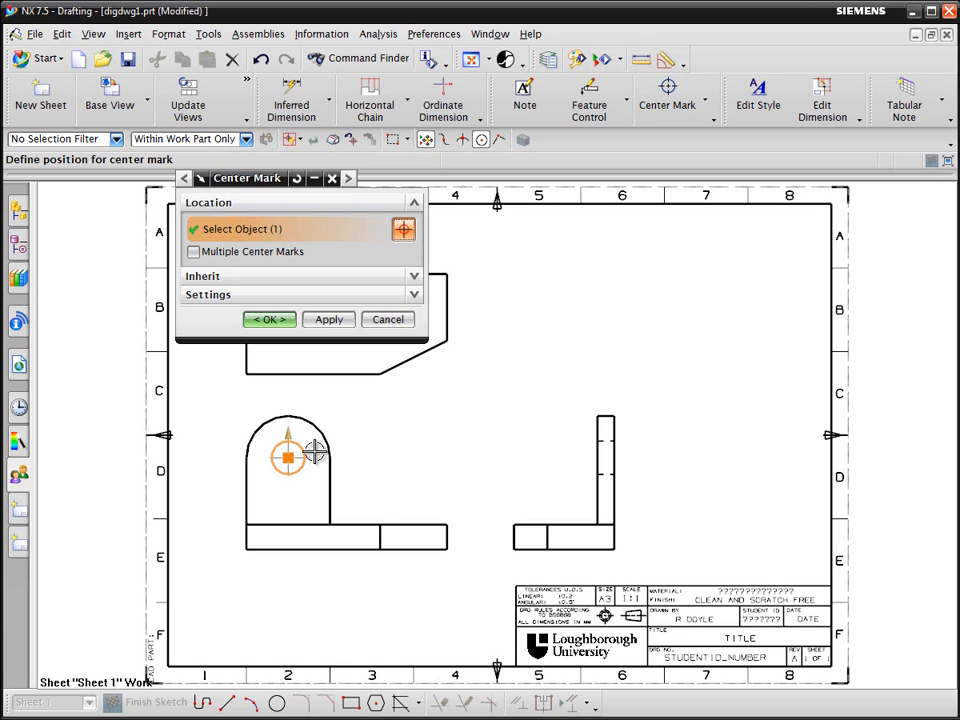
mouse_move(288, 430)
mouse_down()
mouse_move(291, 418)
mouse_move(290, 426)
mouse_up()
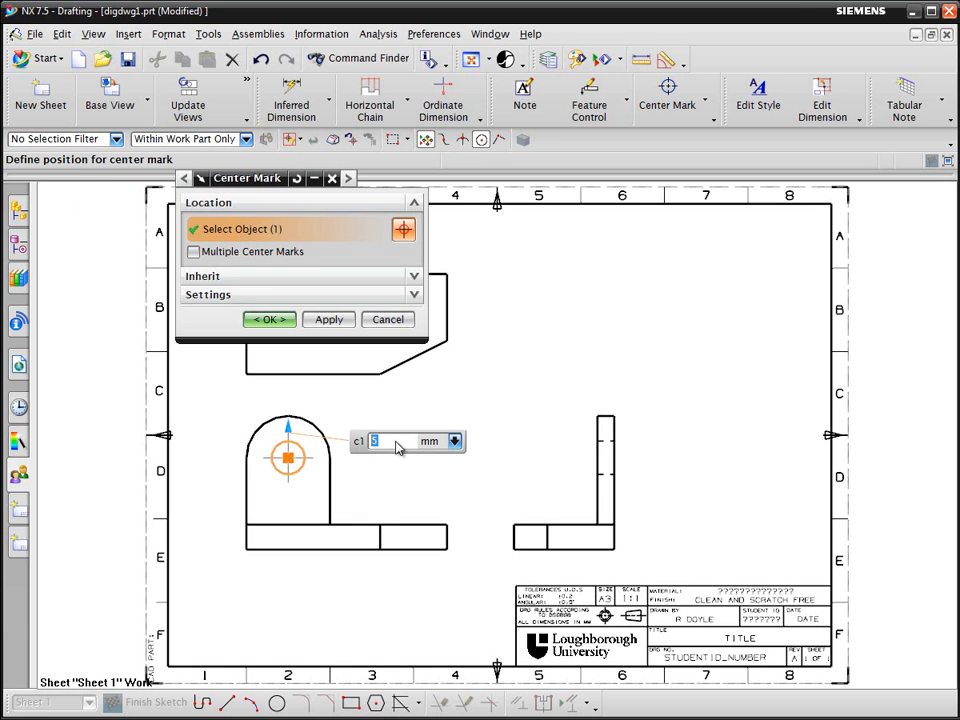
scroll(397, 448, down, 1)
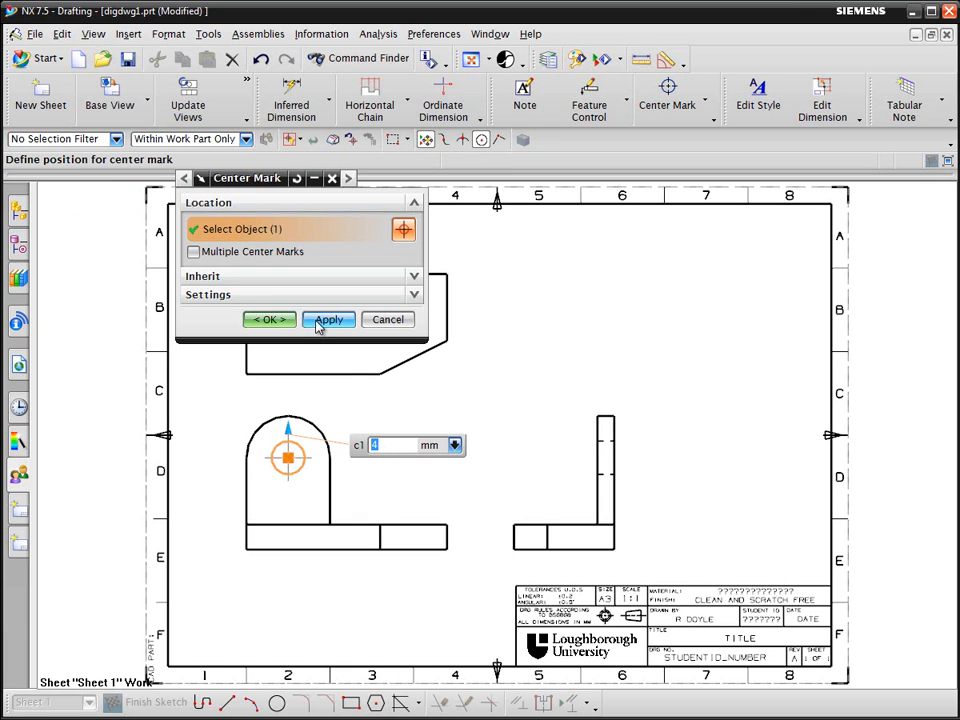
click(272, 320)
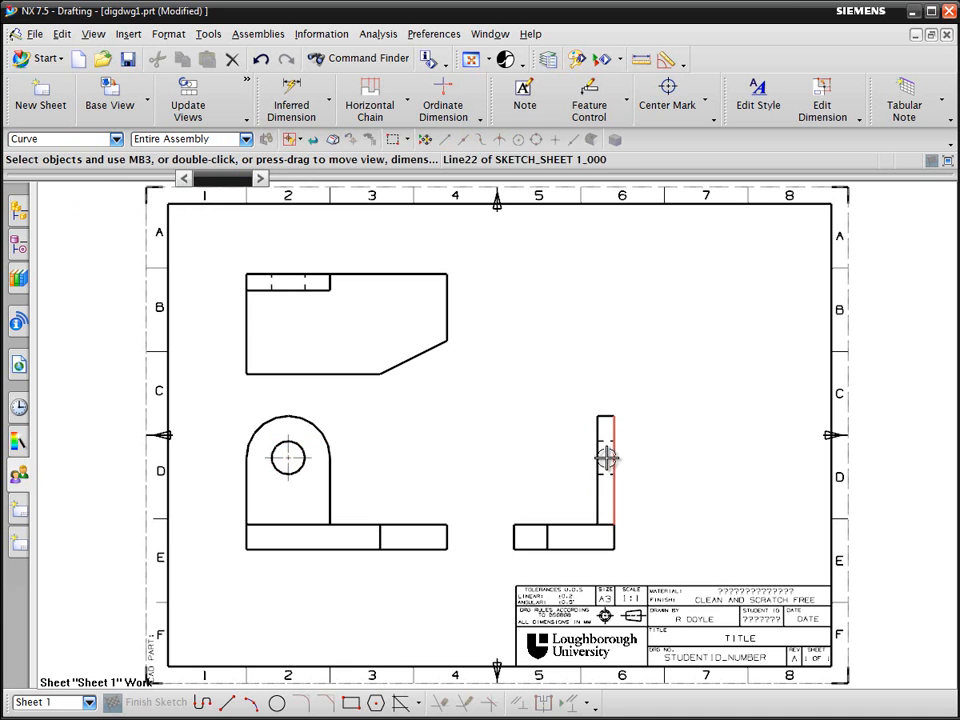
Create a 2D centerline from curves between the two dashed hole lines in the side view, with the C1 extension set to 4 mm
click(705, 104)
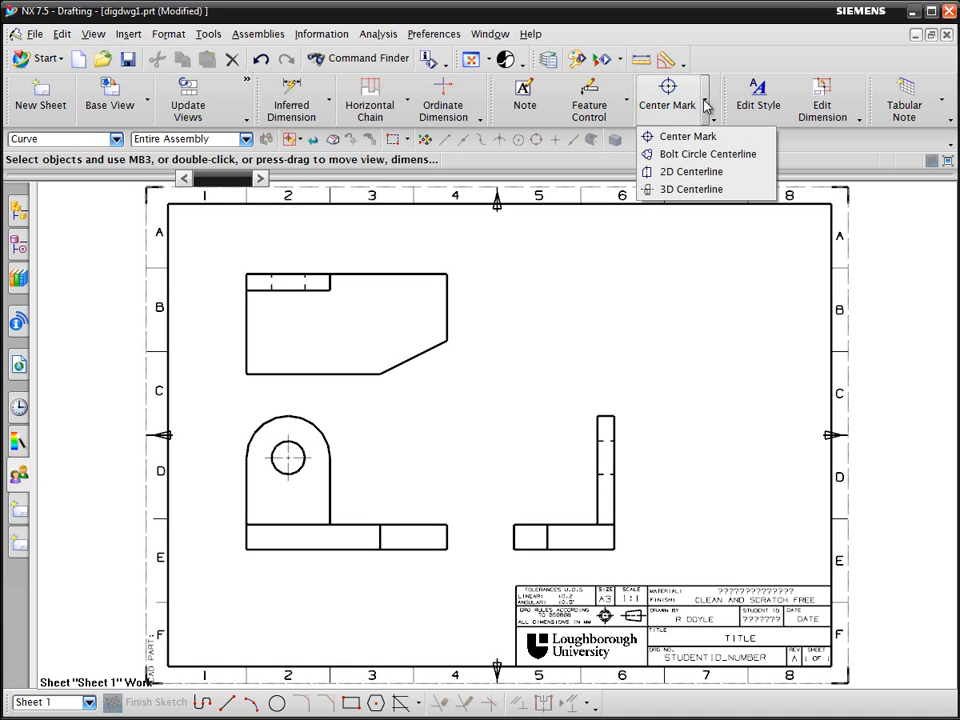
click(706, 179)
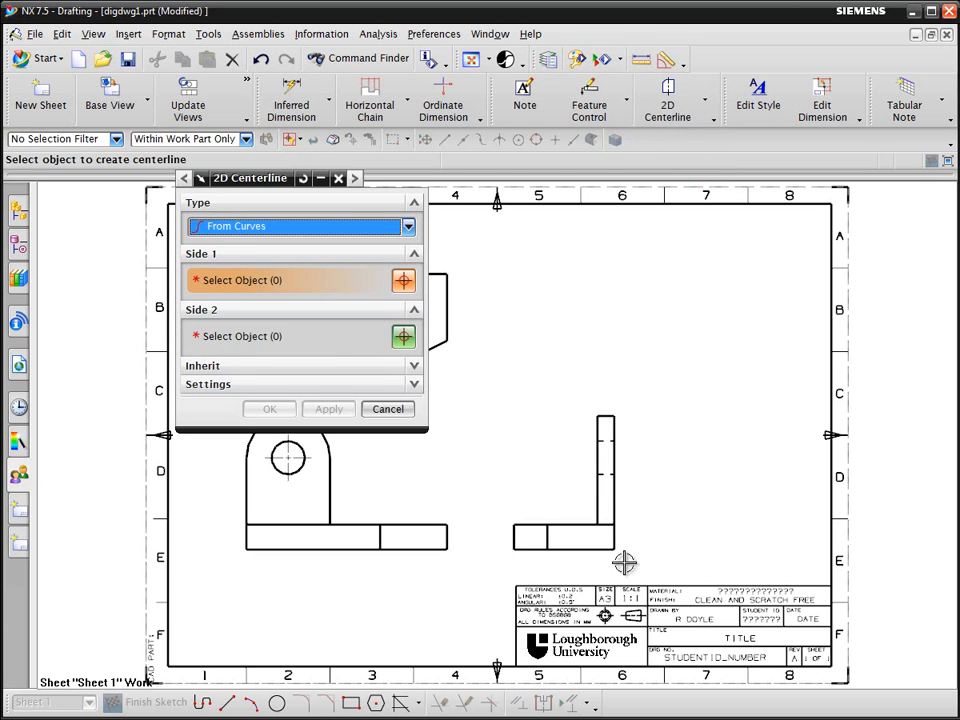
click(613, 476)
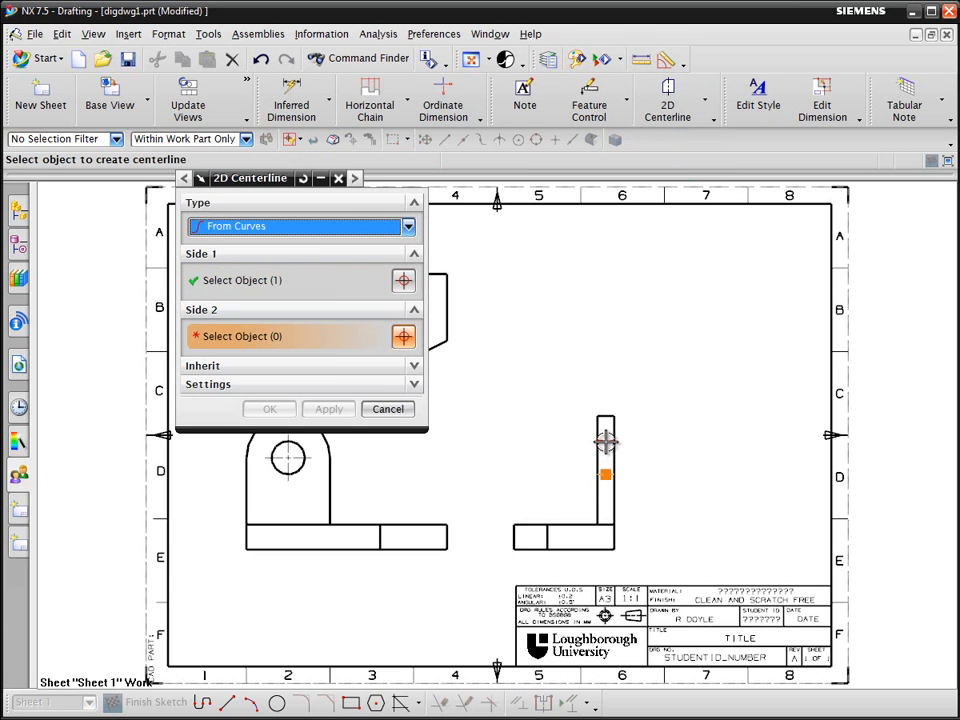
click(606, 446)
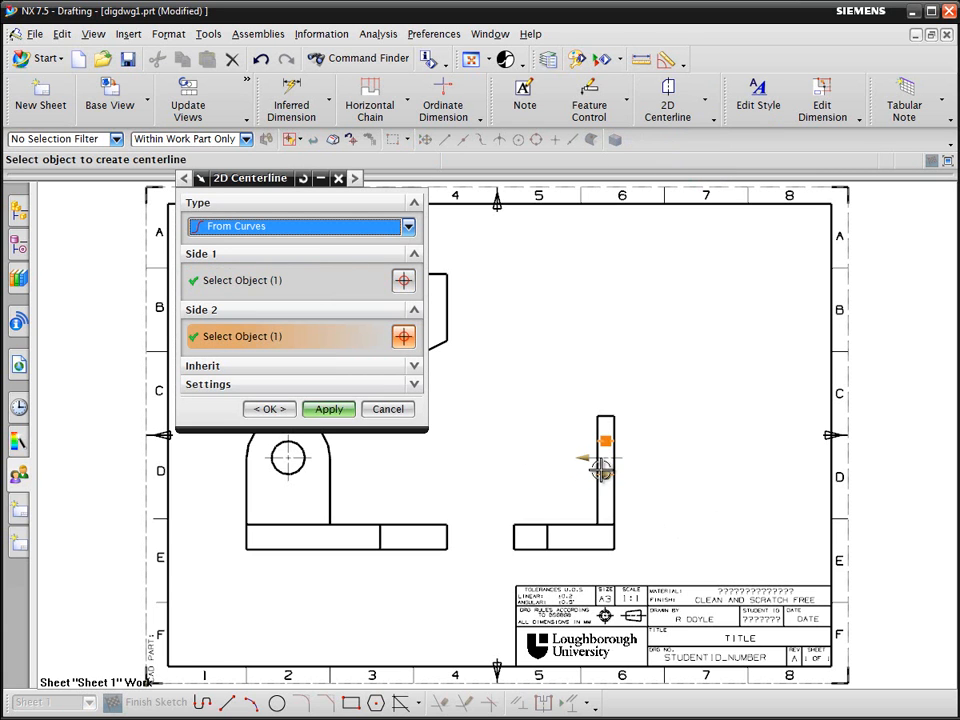
click(583, 460)
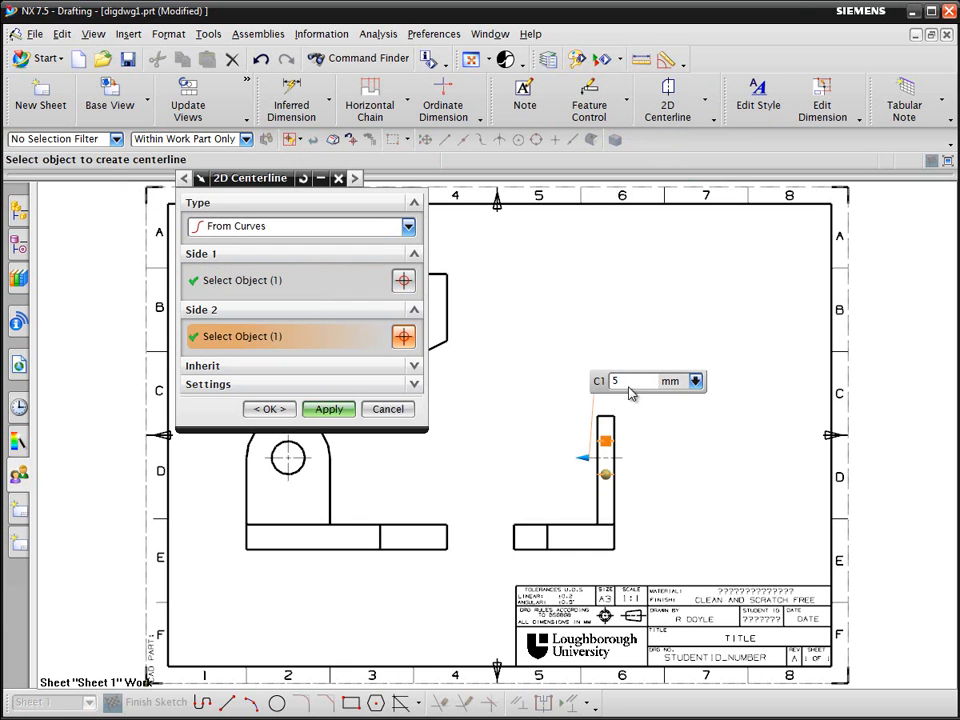
text(4)
key(Return)
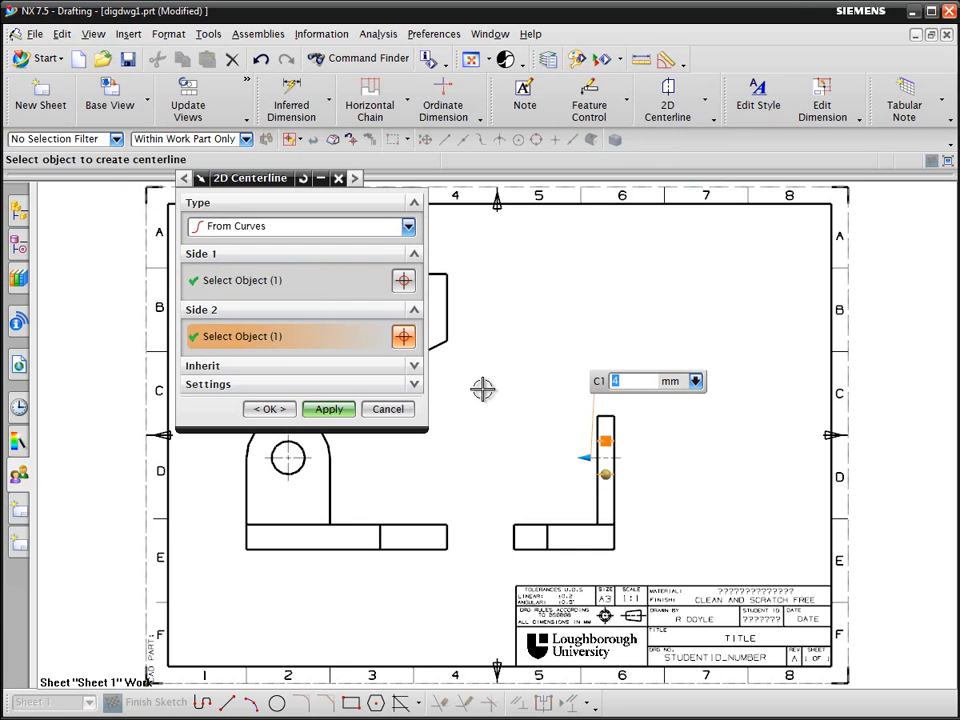
click(274, 409)
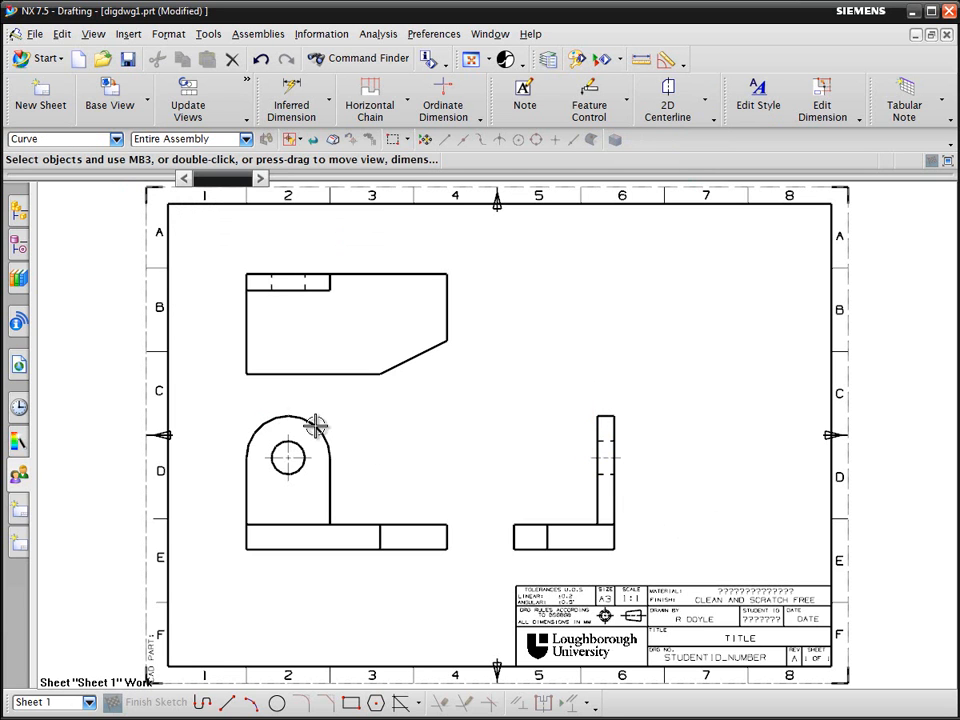
Create a 2D centerline from curves between the two dashed hole lines in the plan view, keeping the 4 mm extension
double_click(272, 284)
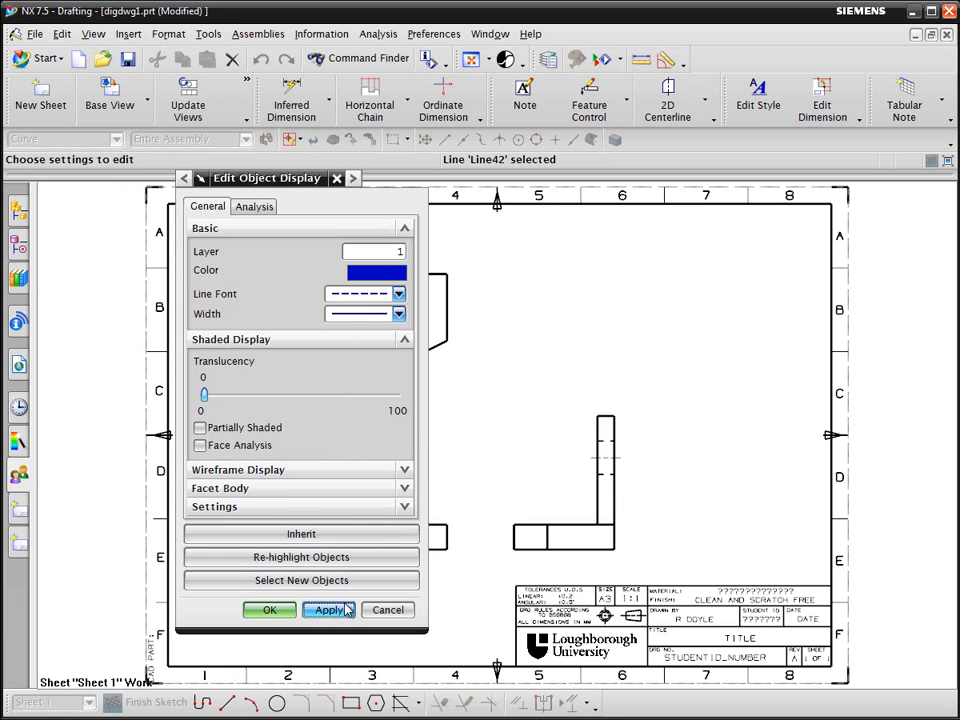
click(330, 610)
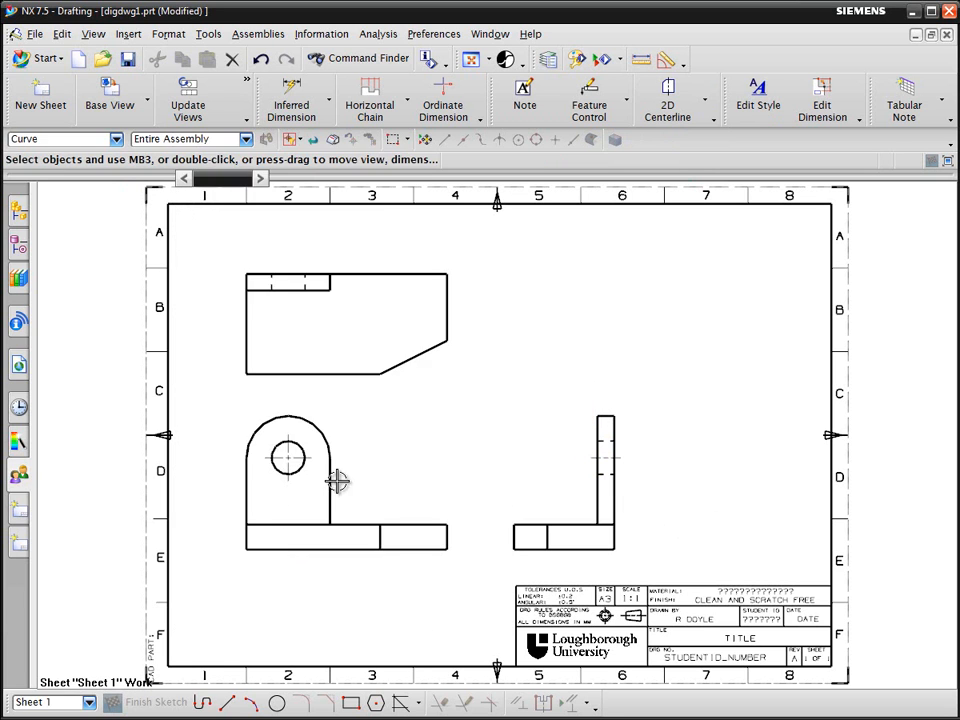
click(304, 282)
click(668, 95)
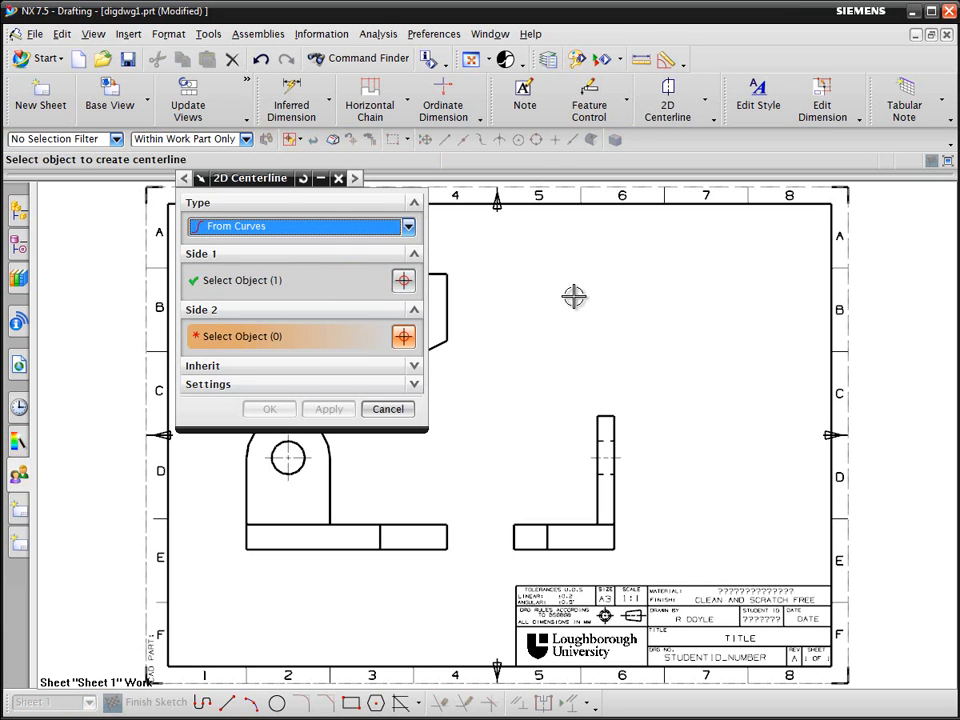
drag(318, 209, 600, 209)
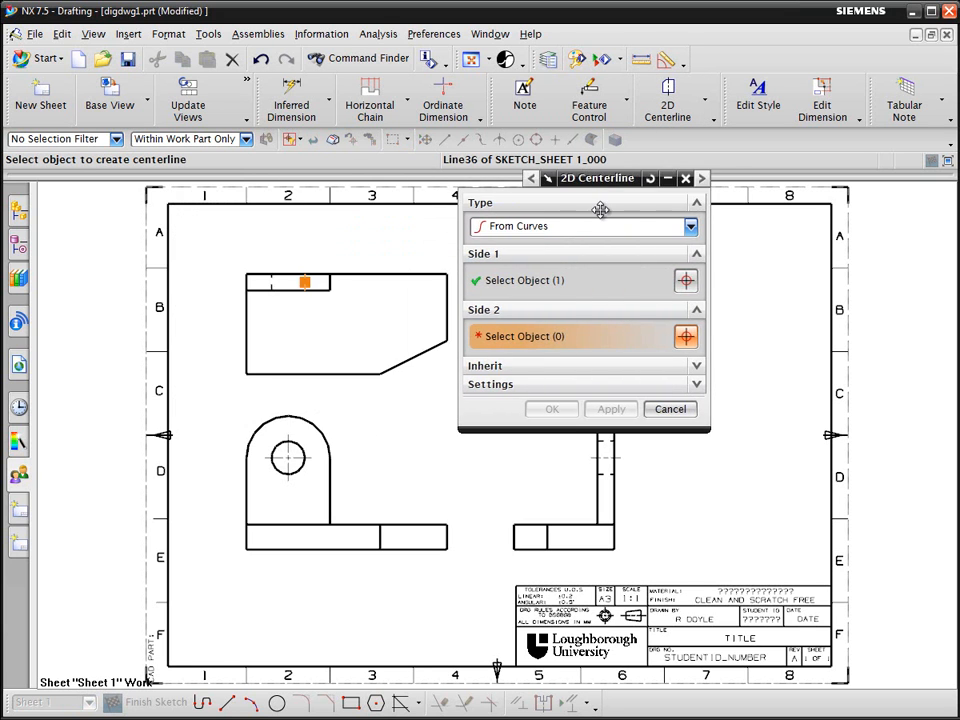
click(272, 282)
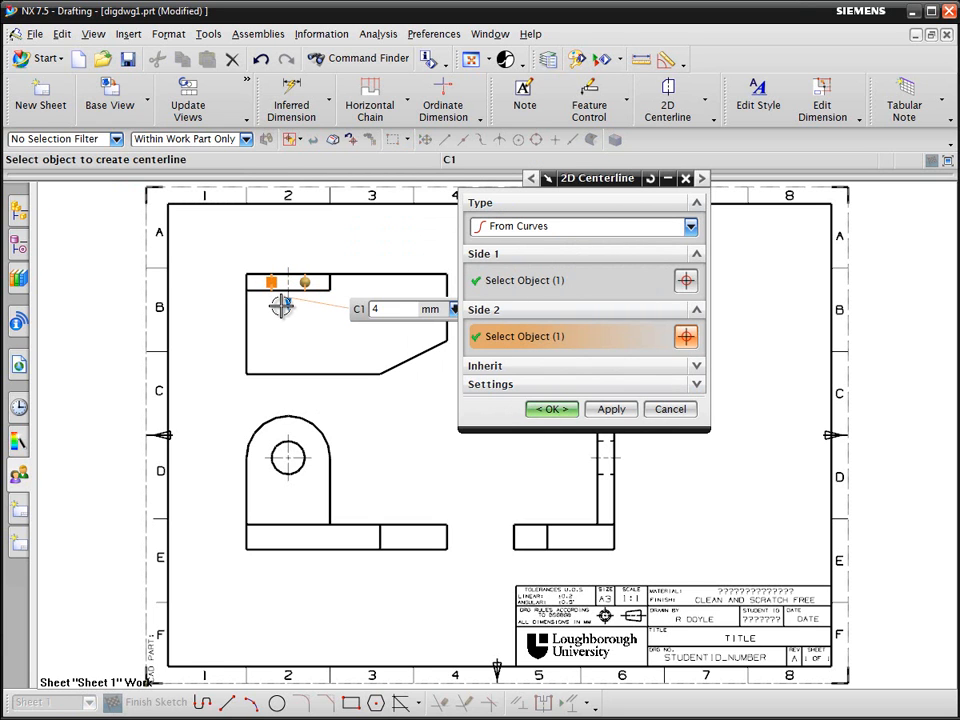
click(556, 409)
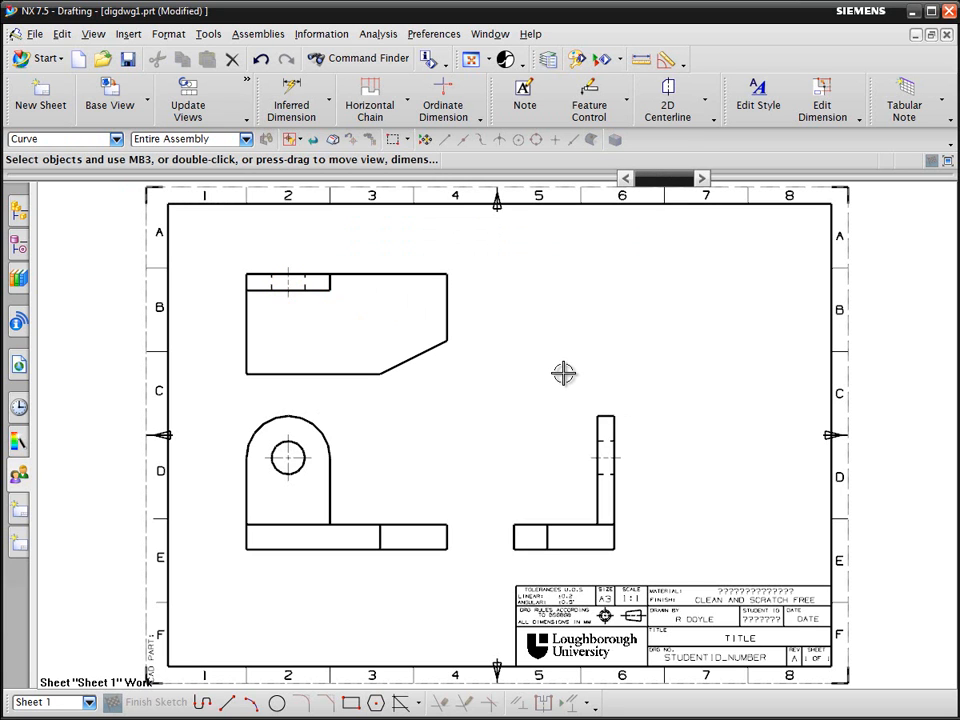
scroll(561, 371, up, 2)
scroll(561, 371, down, 2)
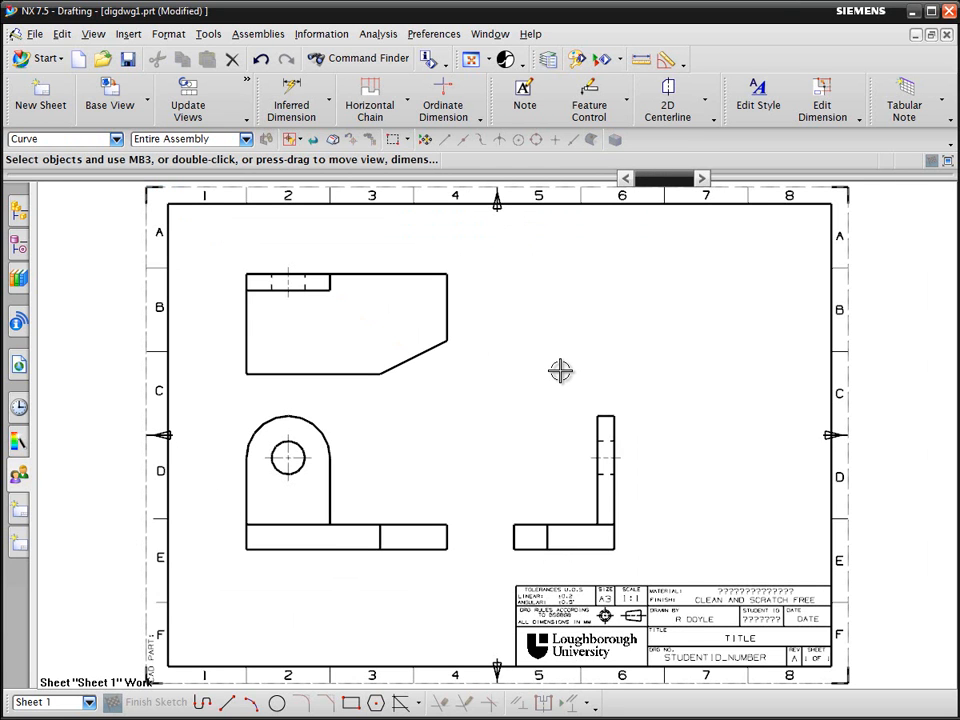